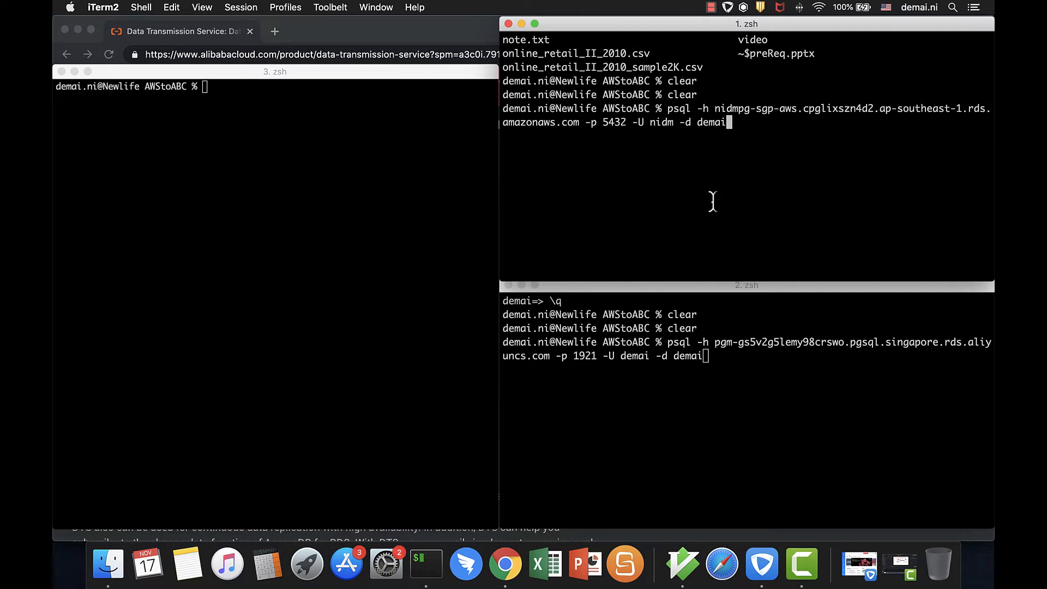
Connect to the AWS-hosted PostgreSQL database with the account password, and count the rows of the onlineretail table
key("Return")
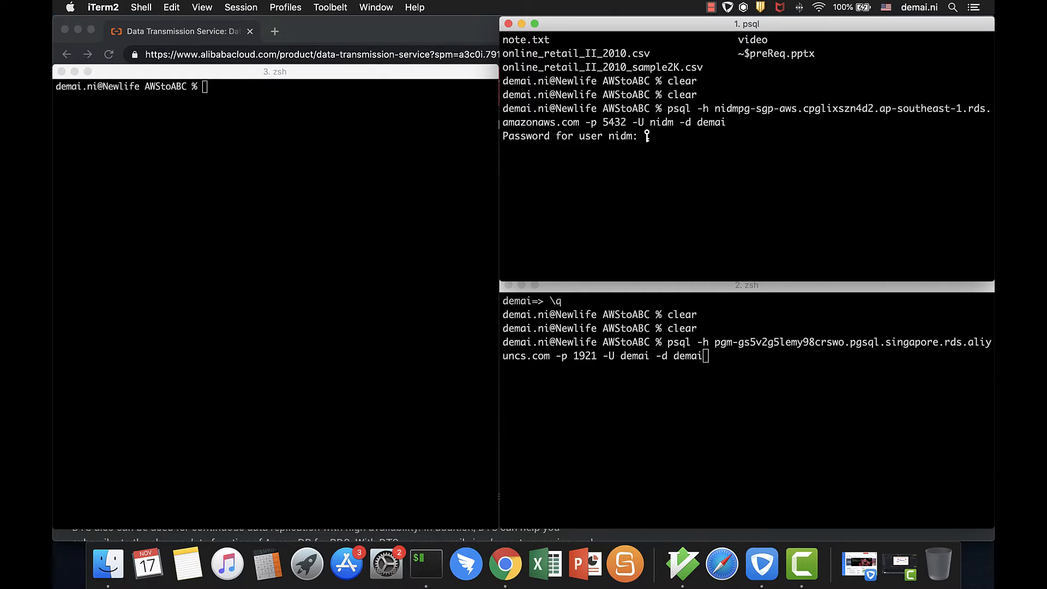
key("Return")
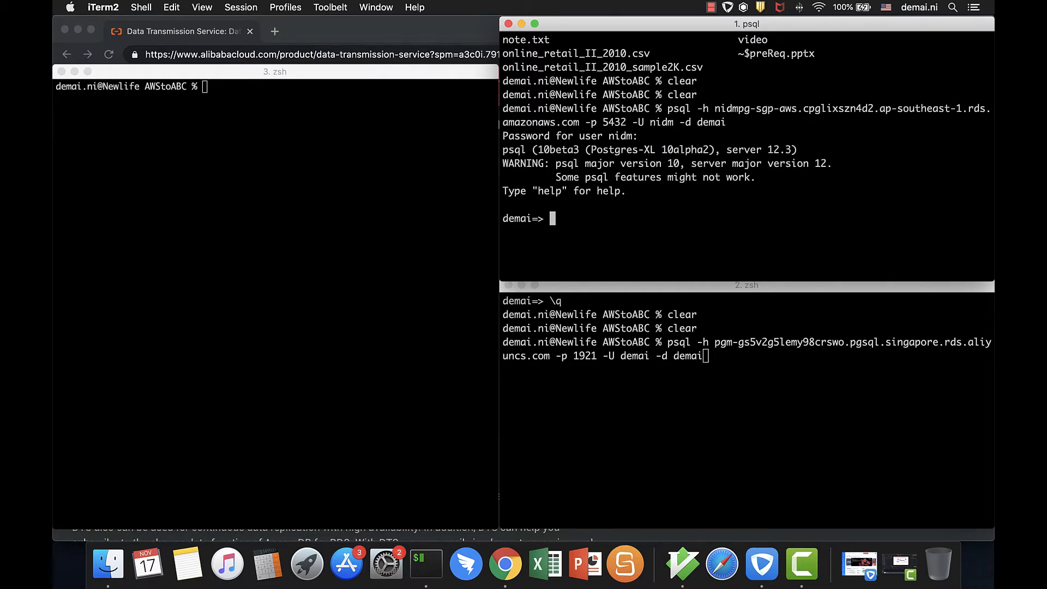
type("select count*")
key("BackSpace")
type("(*) from onlineretail ;")
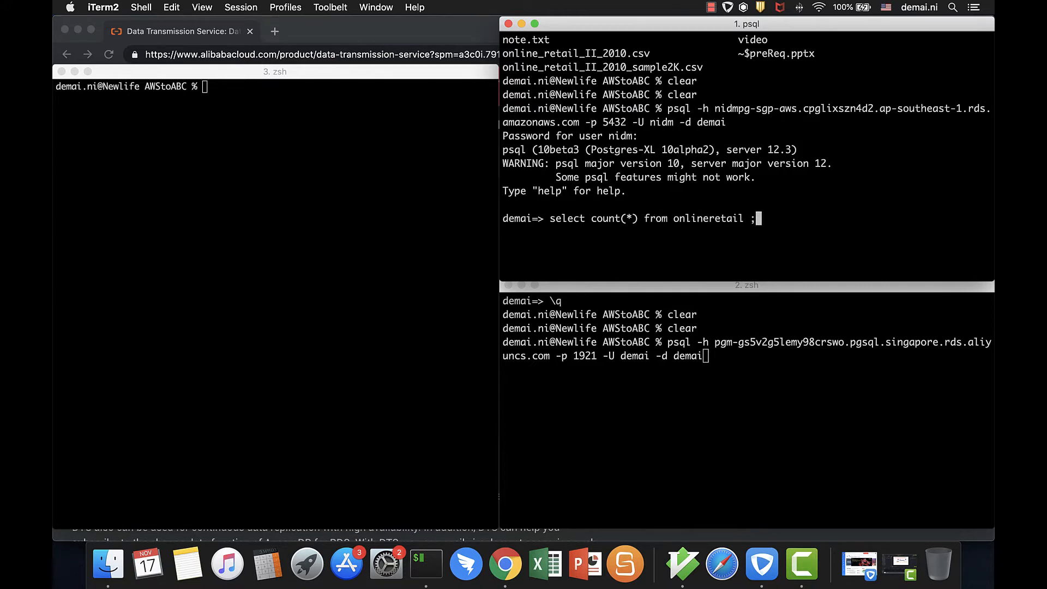
key("Return")
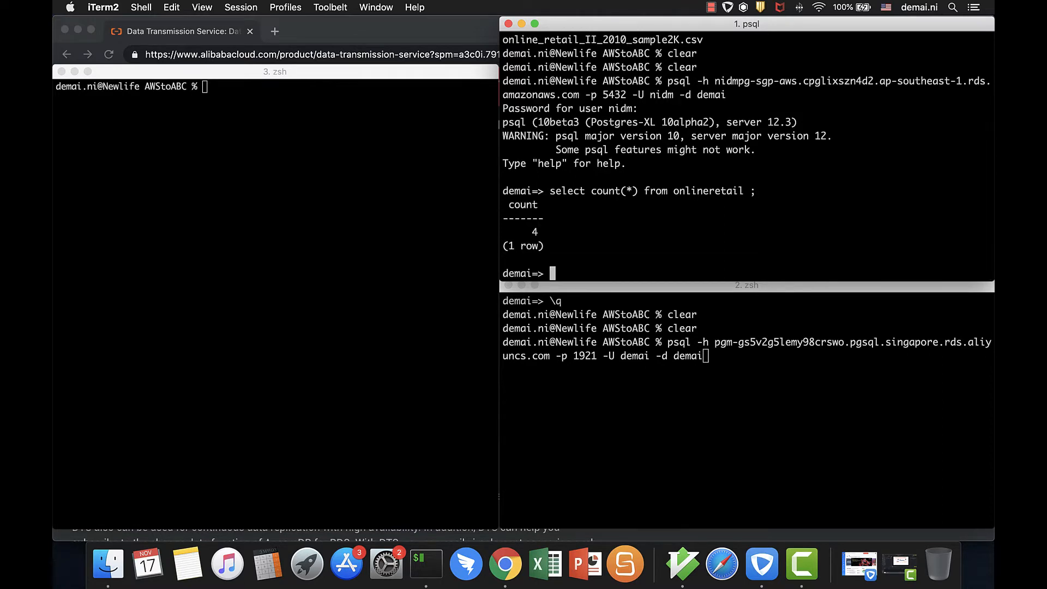
Query all rows of the onlineretail table in the AWS database, and close the result view
key("Up")
key("Left")
key("Left")
key("Left")
key("Left")
key("Left")
key("Left")
key("Left")
key("Left")
key("Left")
key("Left")
key("Left")
key("Left")
key("Left")
key("Left")
key("Left")
key("Left")
key("Left")
key("Left")
key("Left")
key("Left")
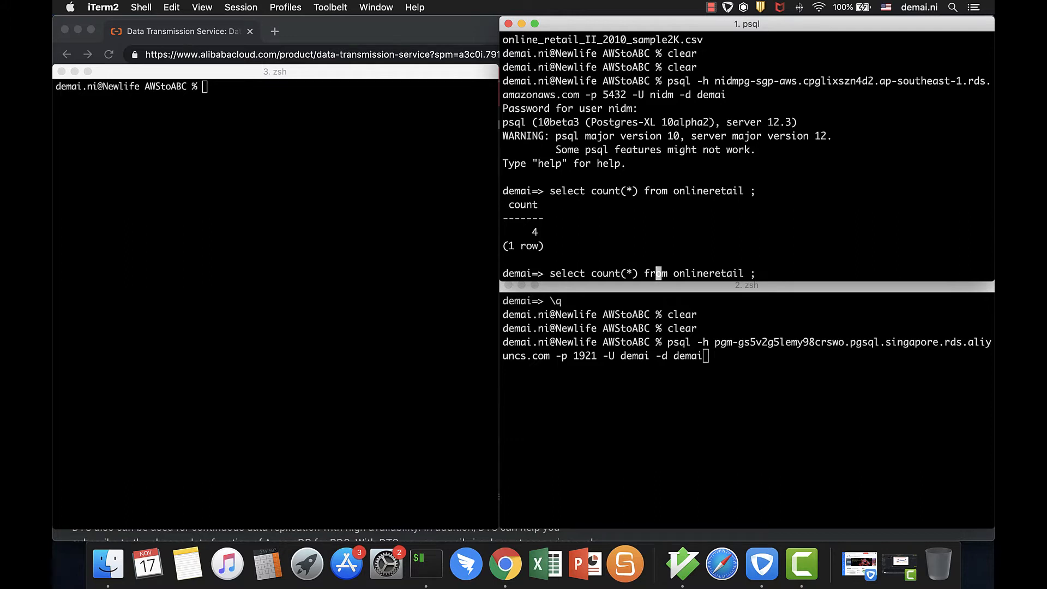
key("BackSpace")
key("BackSpace")
key("BackSpace")
key("BackSpace")
key("BackSpace")
key("BackSpace")
key("BackSpace")
key("BackSpace")
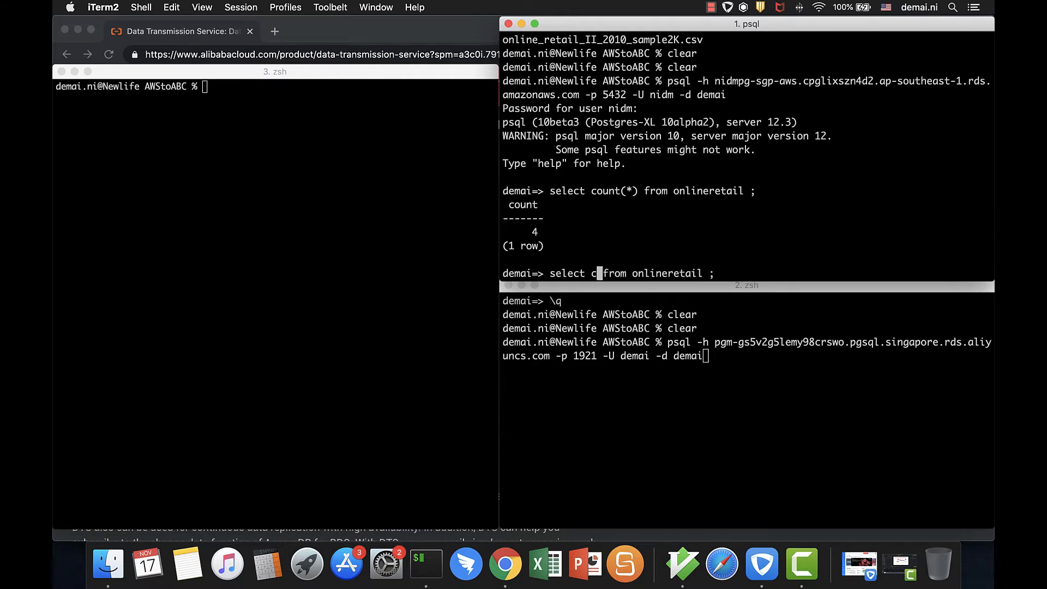
type("*")
key("Return")
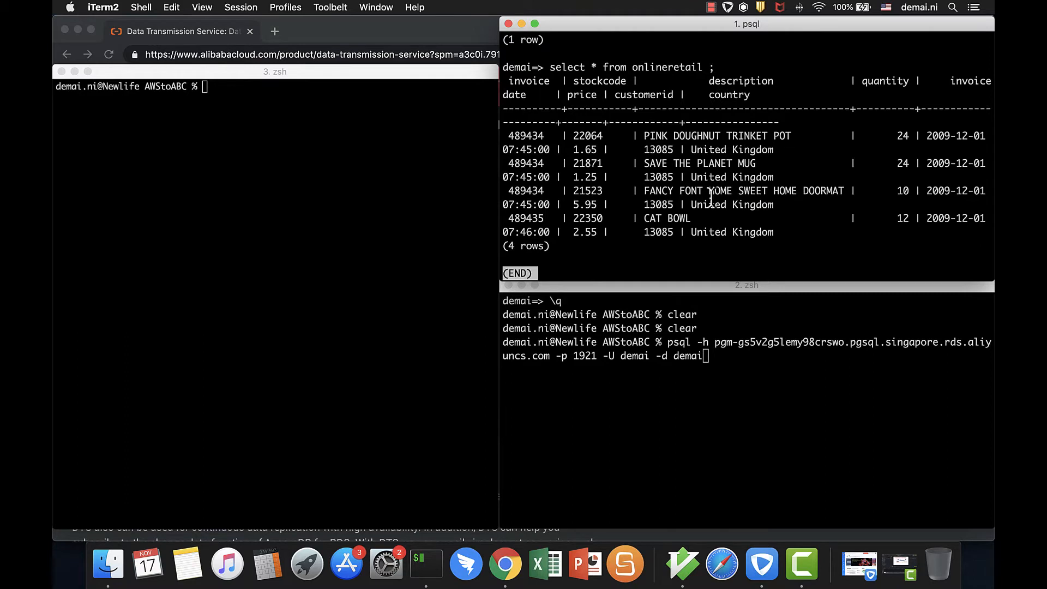
key("q")
Connect to the Alibaba Cloud PostgreSQL database in the second terminal with the prepared psql command and the account password
left_click(779, 369)
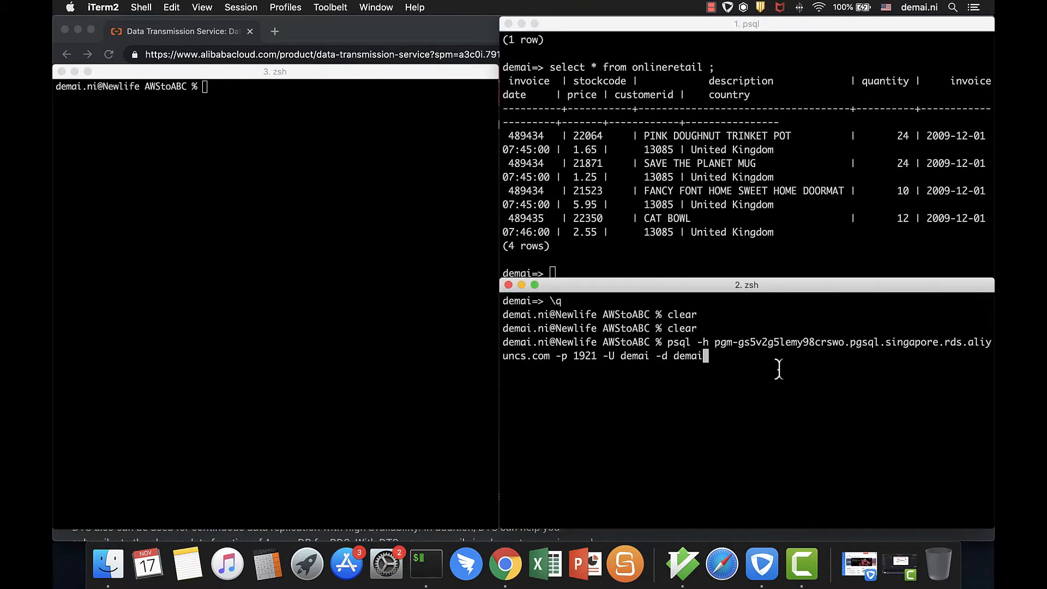
key("Return")
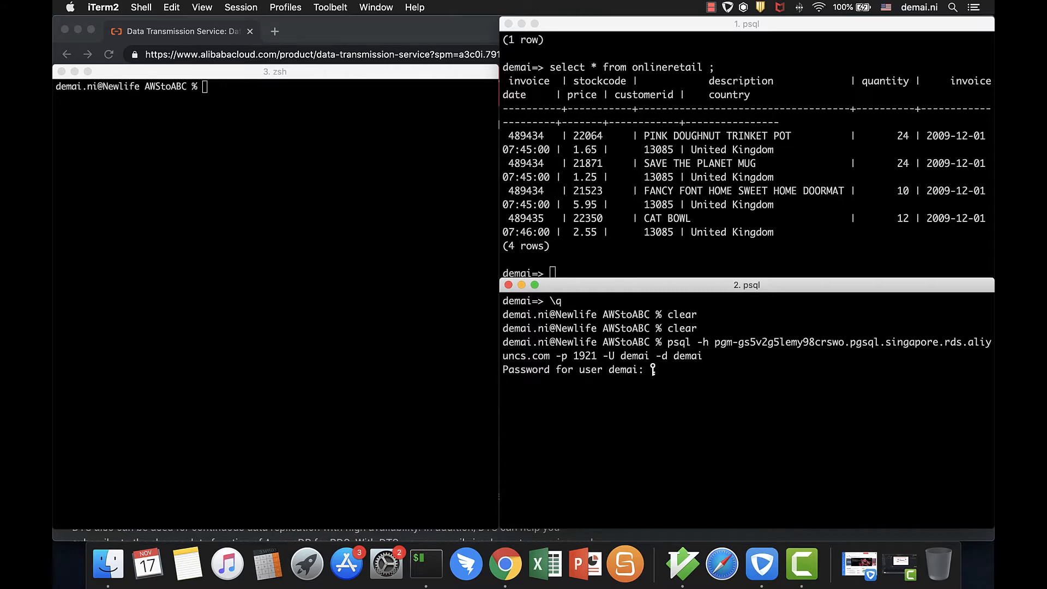
key("Return")
Query all rows of the onlineretail table in the Alibaba Cloud database
type("select ")
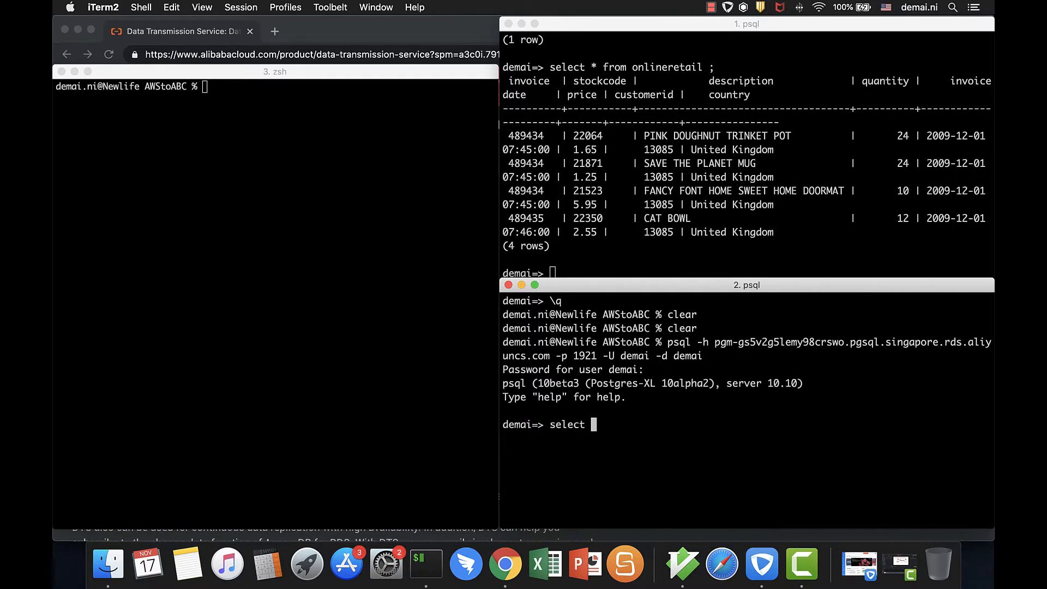
type("* from onlineretail;")
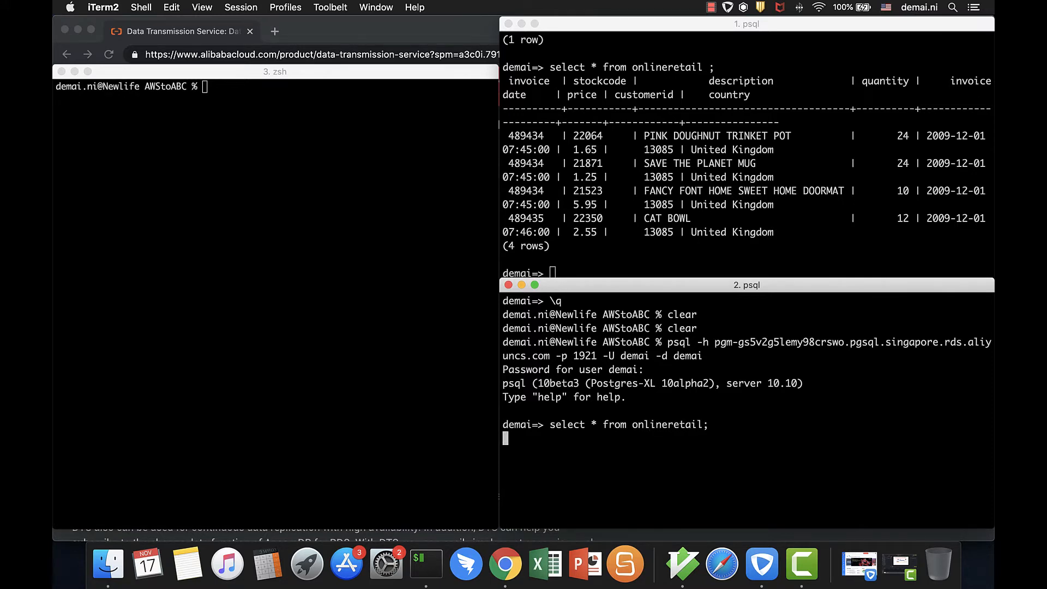
key("Return")
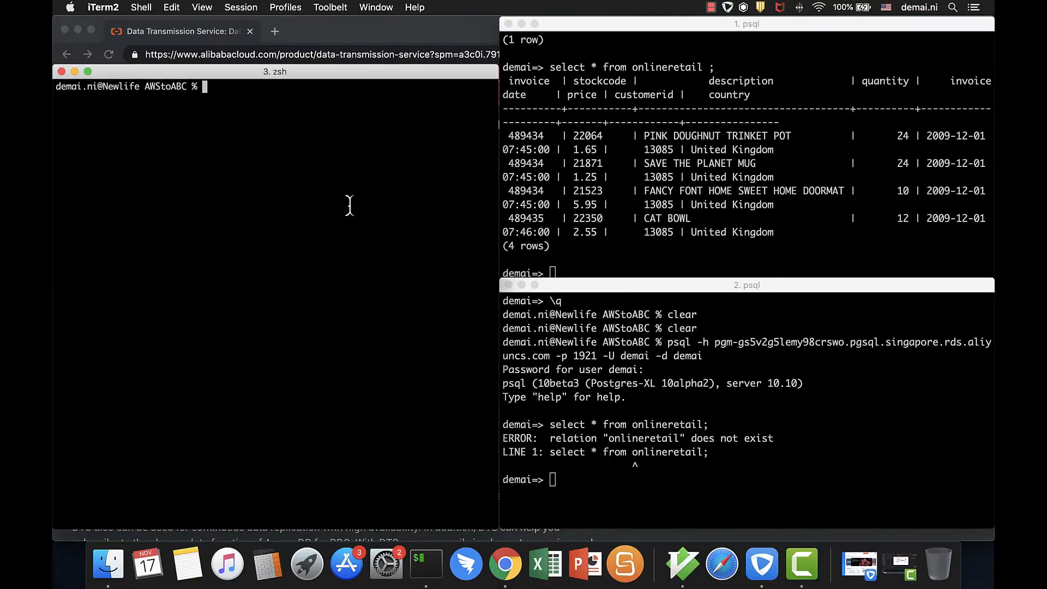
Switch to Chrome, open the Data Transmission Service product page from the database utilities and tools, and start its purchase
left_click(340, 29)
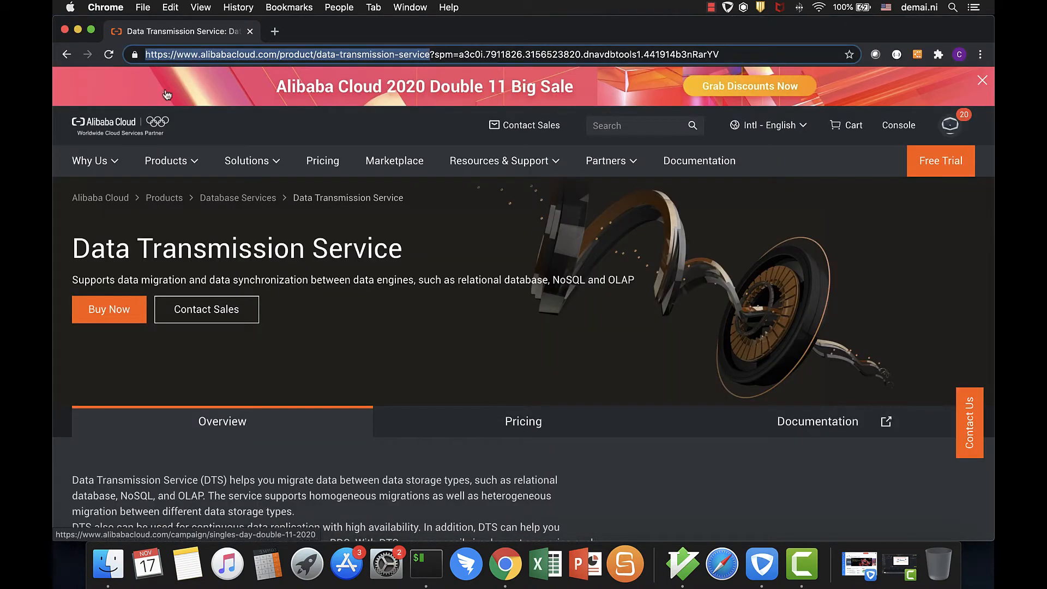
mouse_move(166, 170)
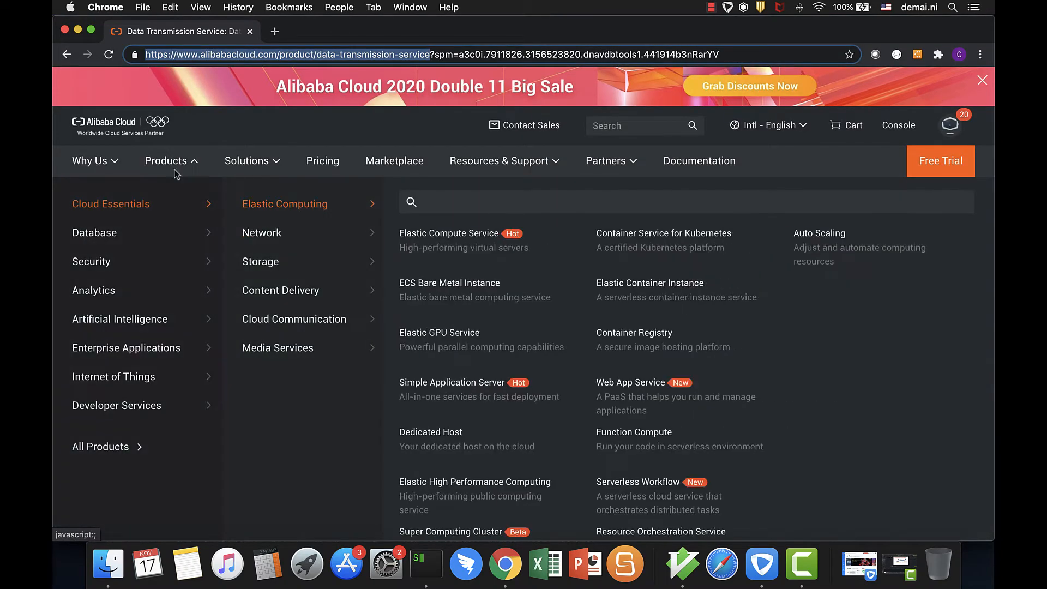
mouse_move(110, 233)
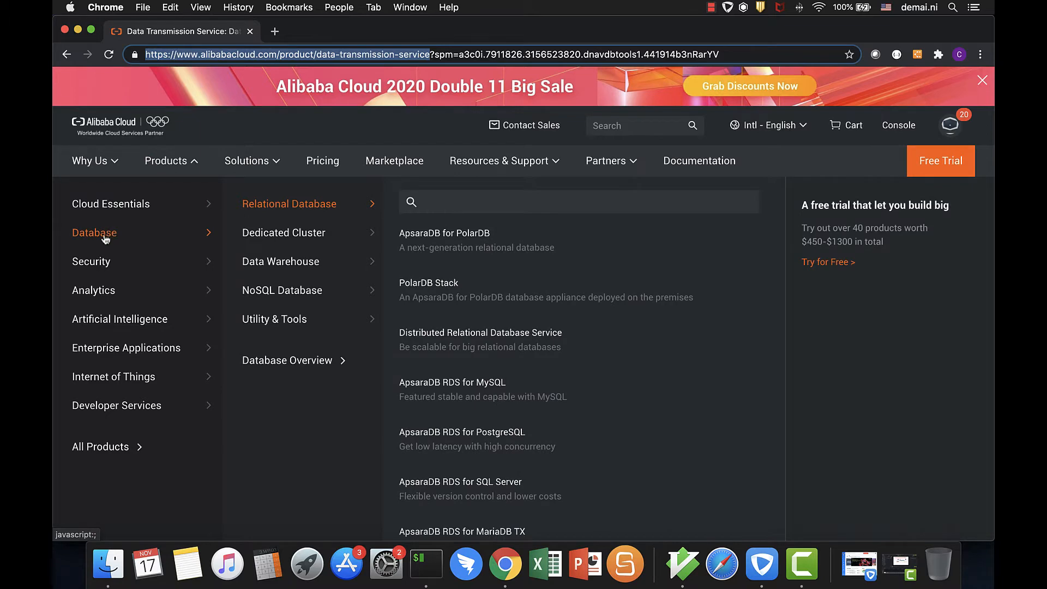
mouse_move(289, 318)
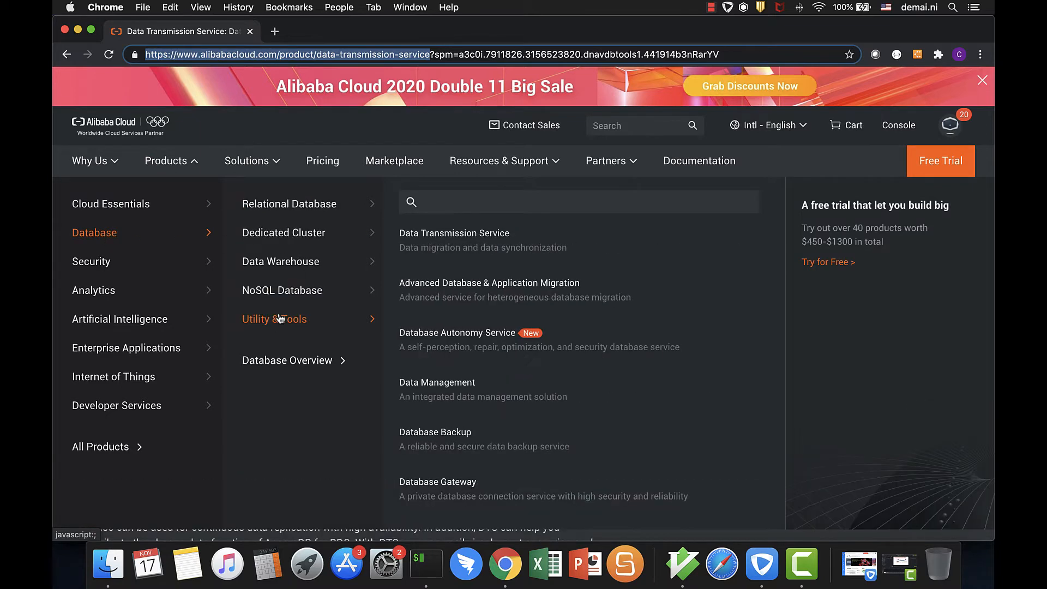
left_click(432, 248)
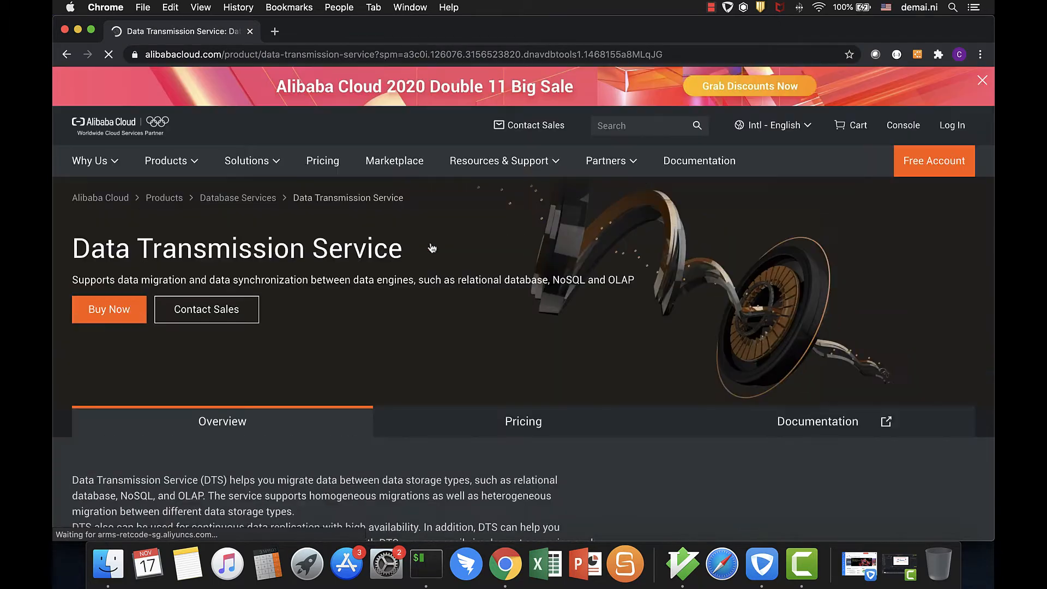
left_click(116, 312)
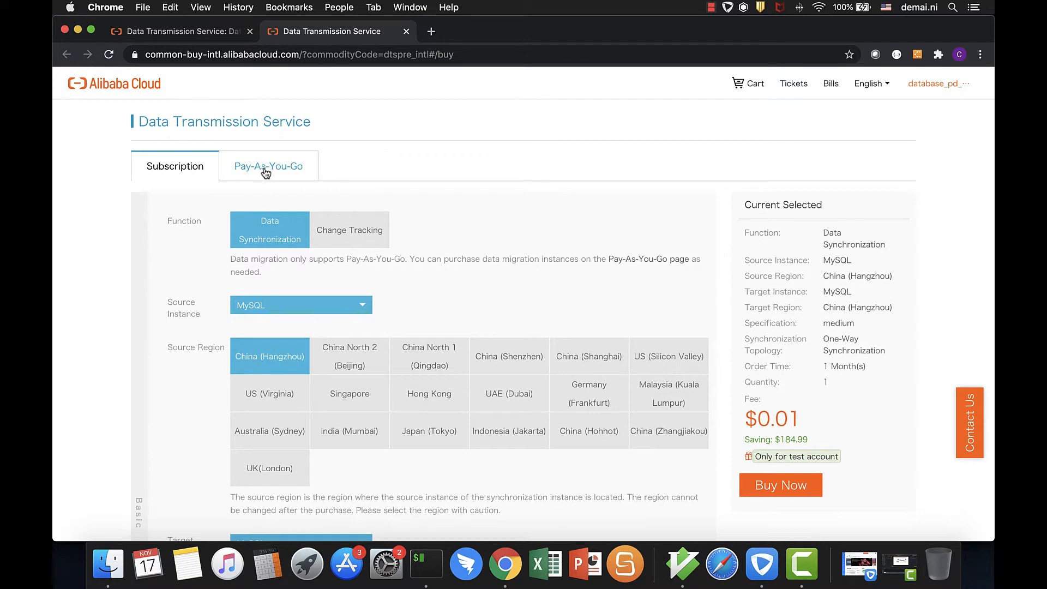
Configure a Pay-As-You-Go Data Migration instance in the Singapore region with the small specification
left_click(266, 172)
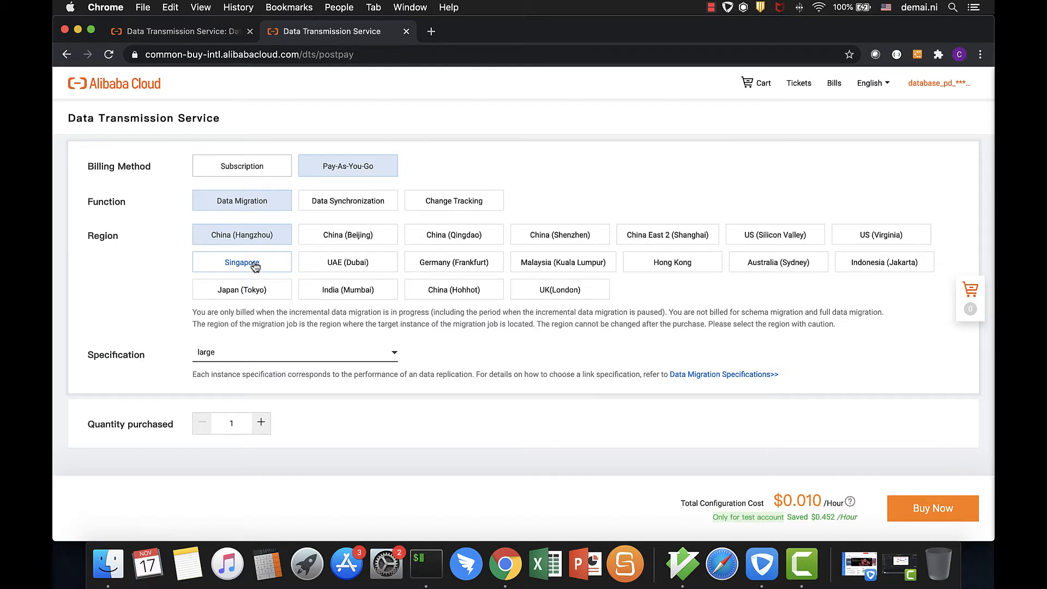
left_click(255, 266)
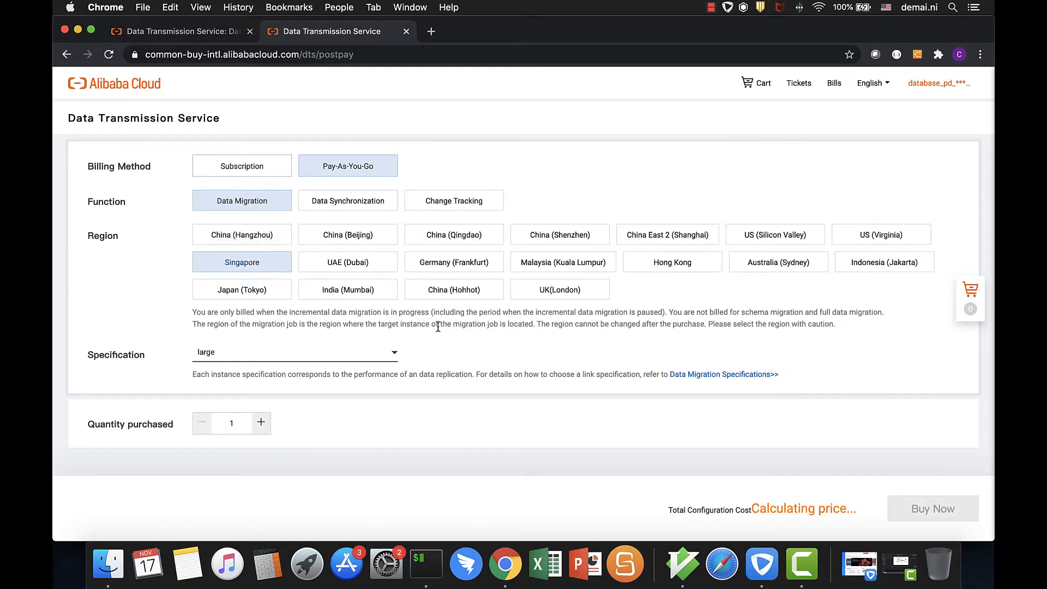
scroll(437, 326, "down", 1)
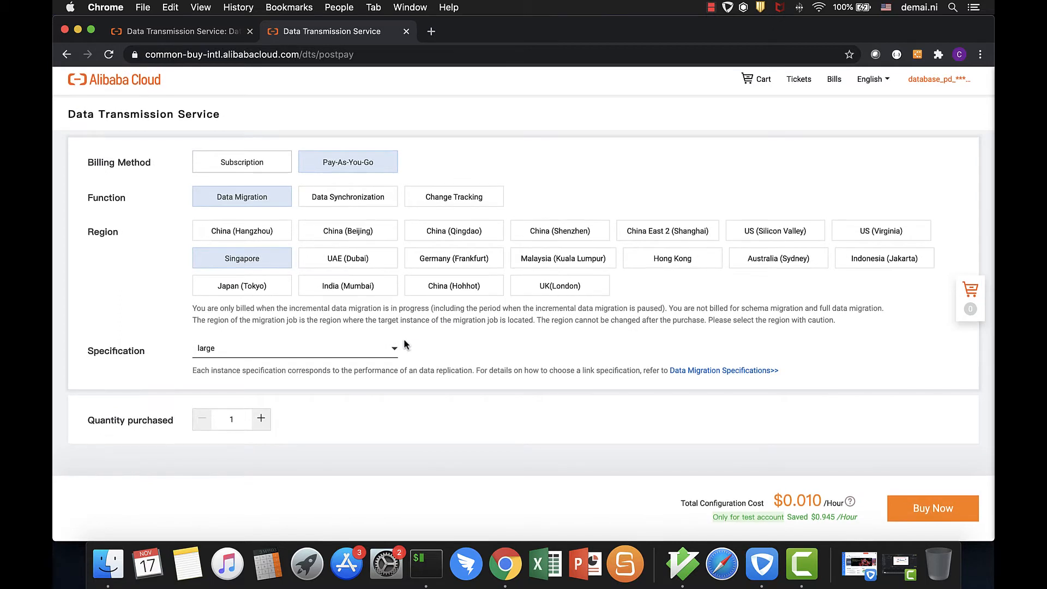
left_click(393, 351)
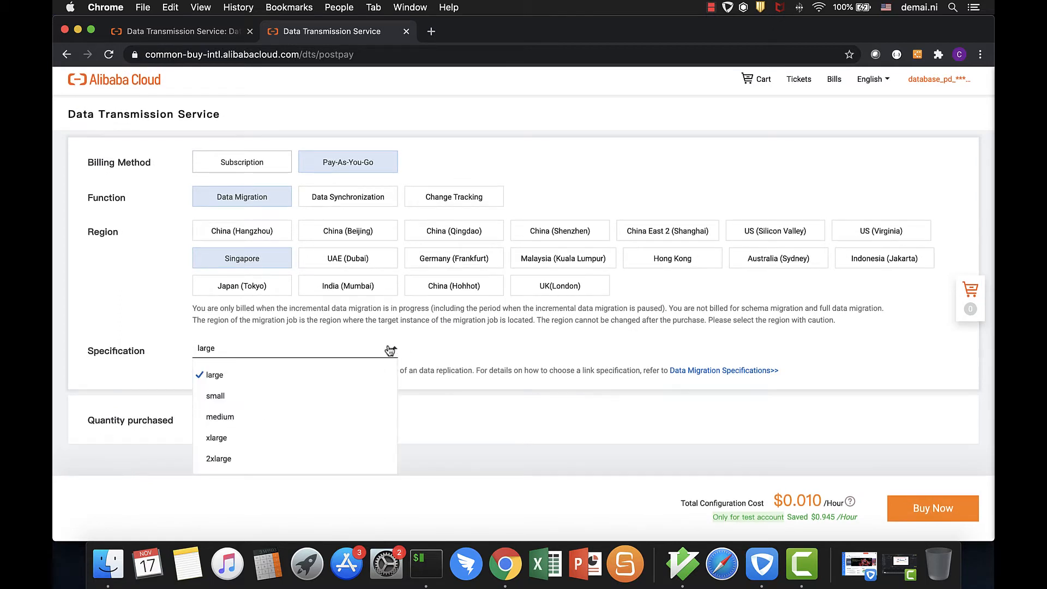
left_click(260, 397)
Proceed to the order confirmation, accept the Data Transmission Service agreement, and activate the instance
left_click(945, 515)
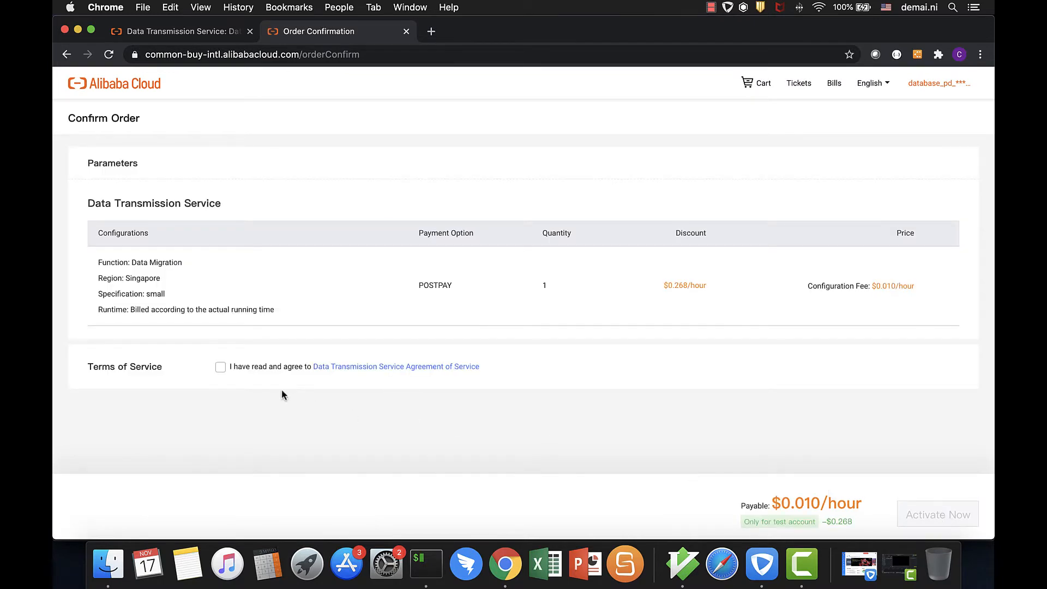
left_click(220, 367)
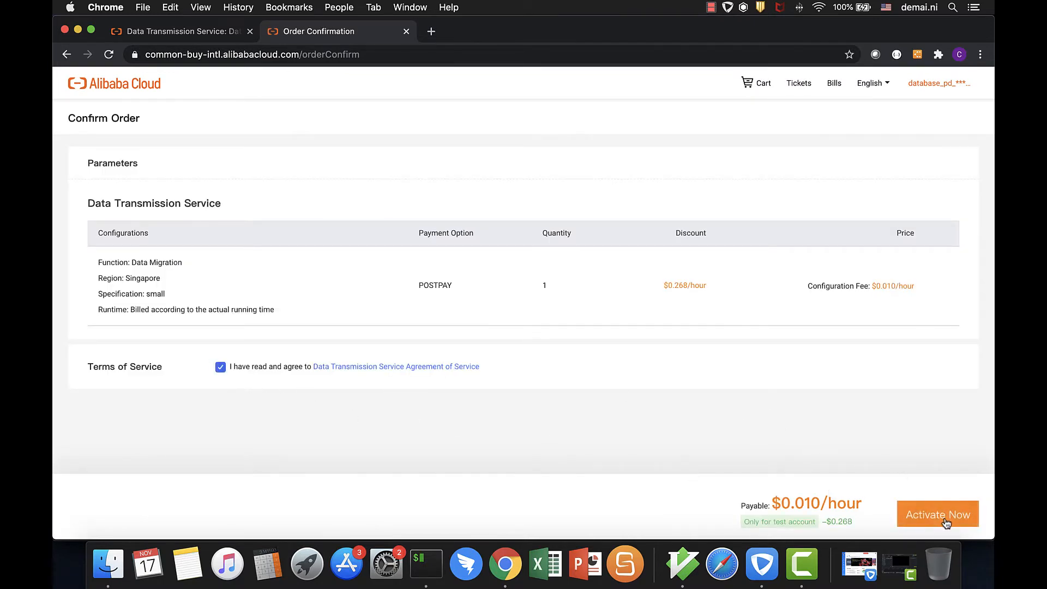
left_click(946, 522)
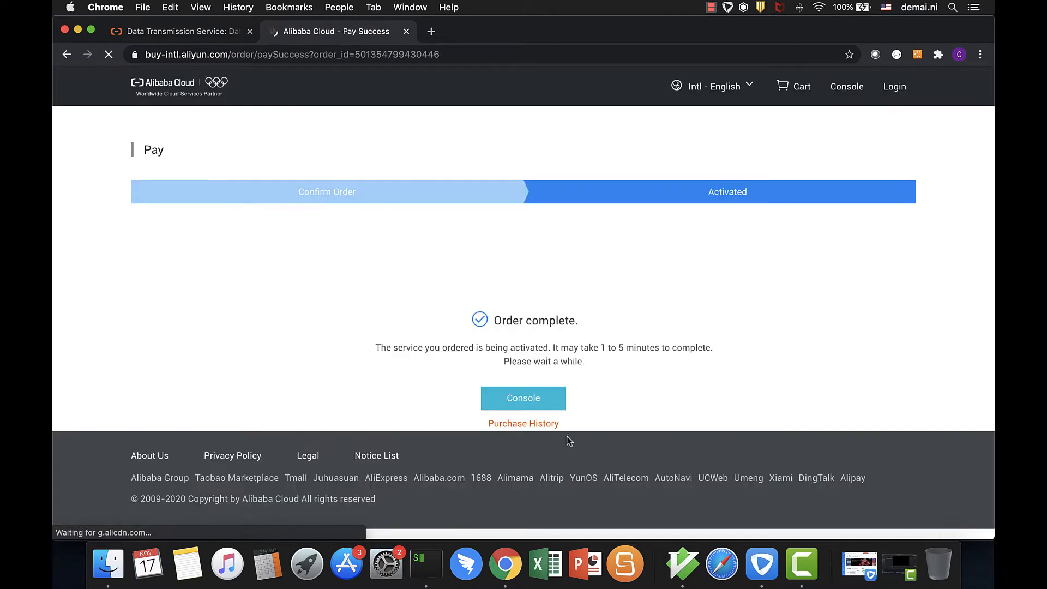
Open the Data Migration tasks in the Data Transmission Service console and start creating a migration task
left_click(535, 402)
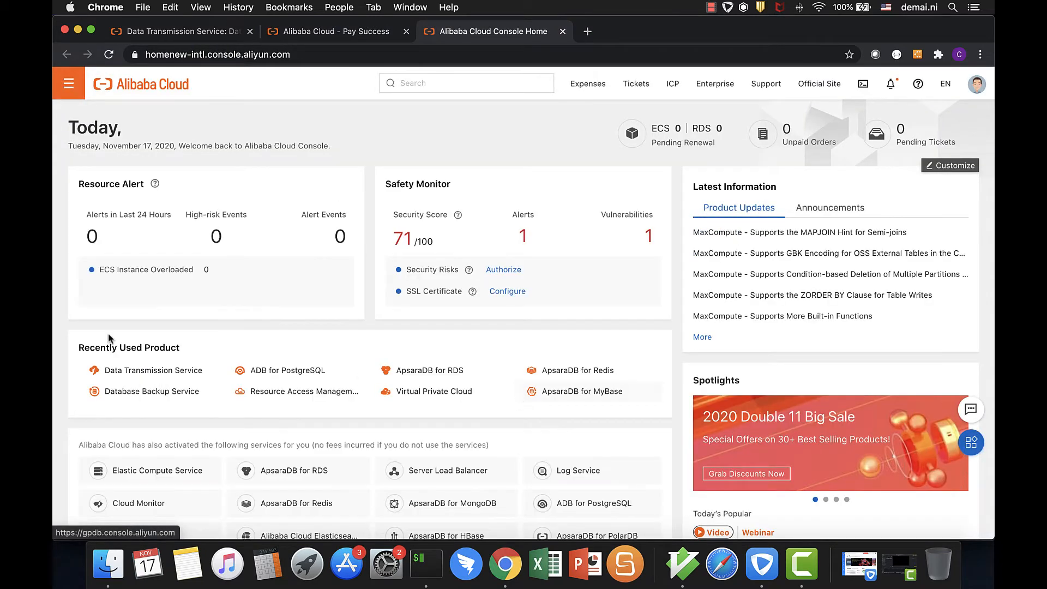
left_click(164, 376)
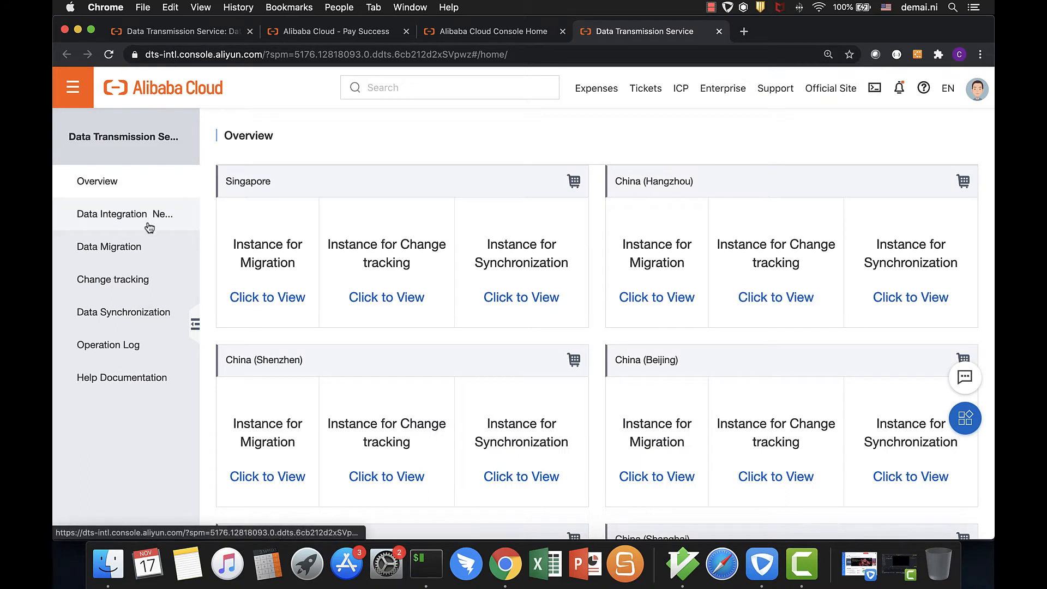
left_click(105, 250)
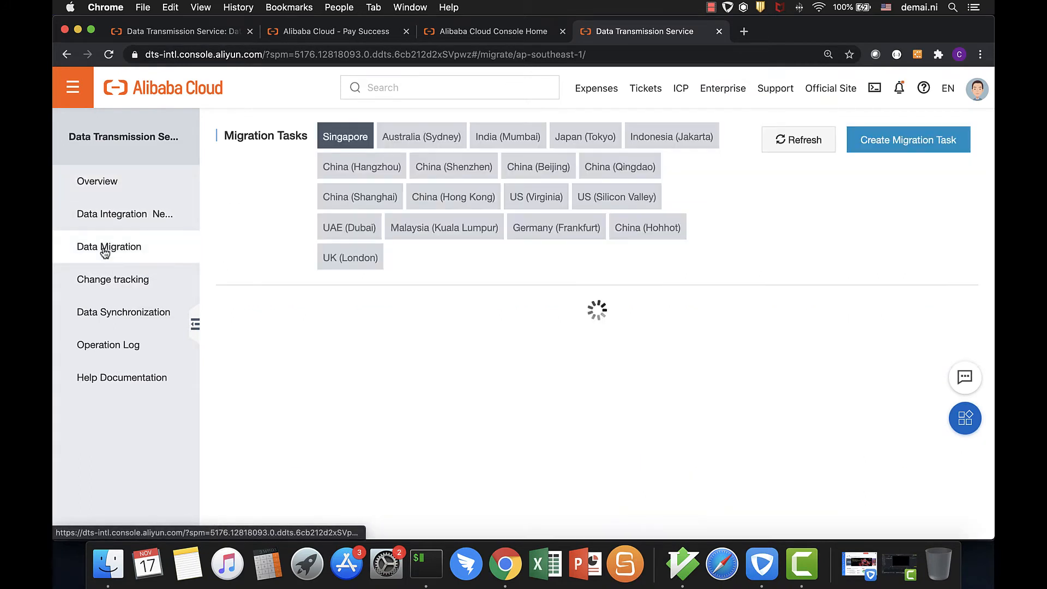
left_click(937, 145)
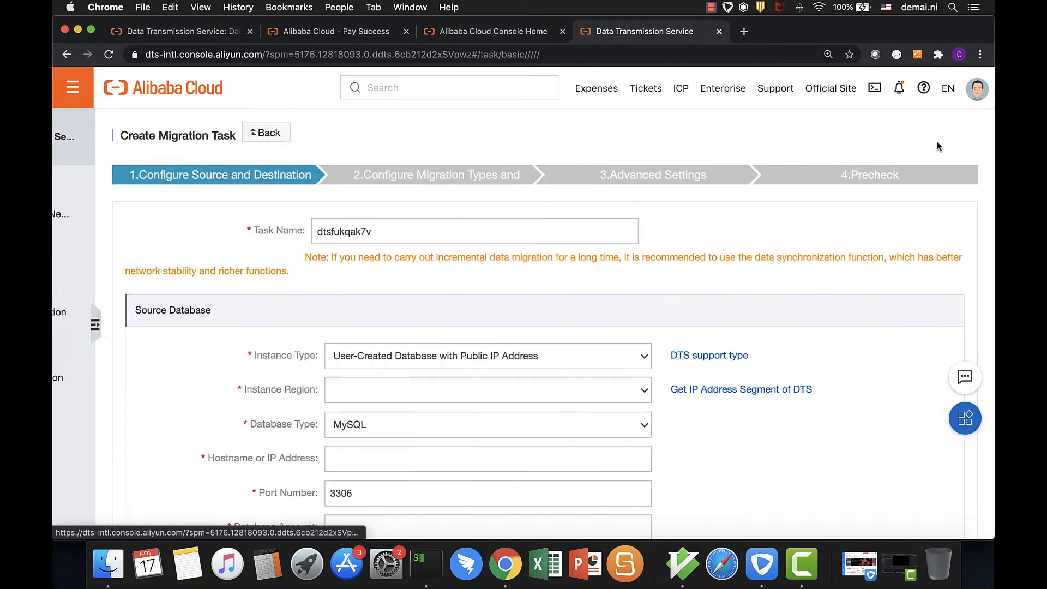
Name the migration task nidm_migrationPG_AWStoABC
left_click_drag(385, 230, 159, 207)
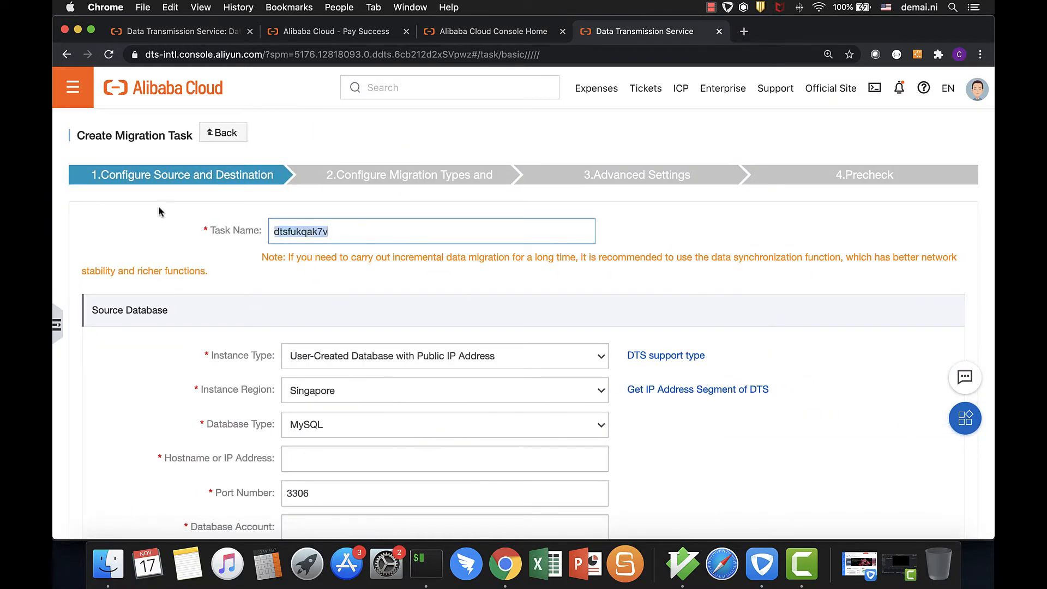
type("nidm_migrat")
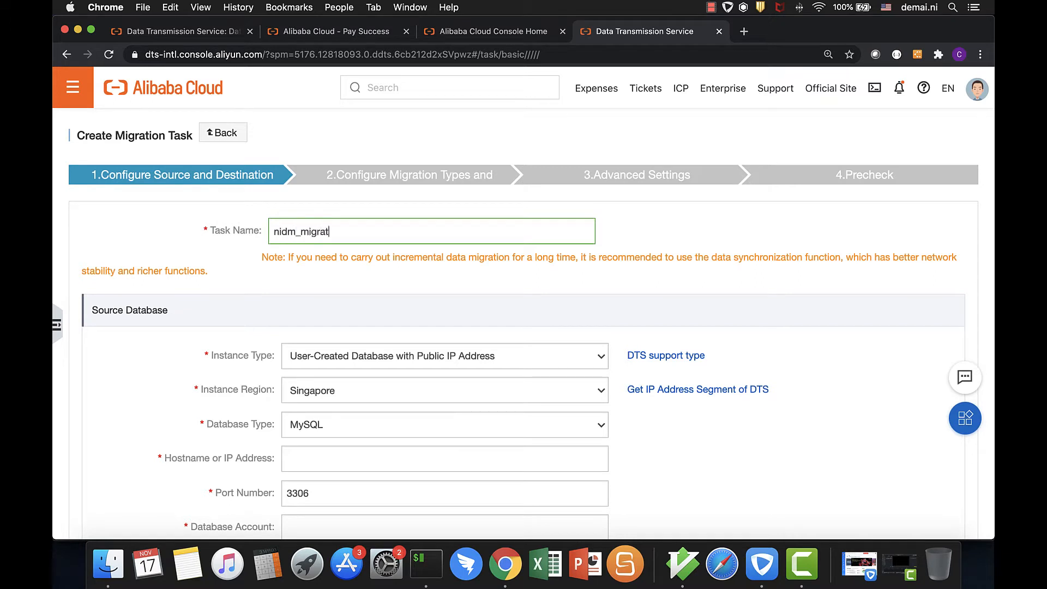
type("ionPG_AWStoABC")
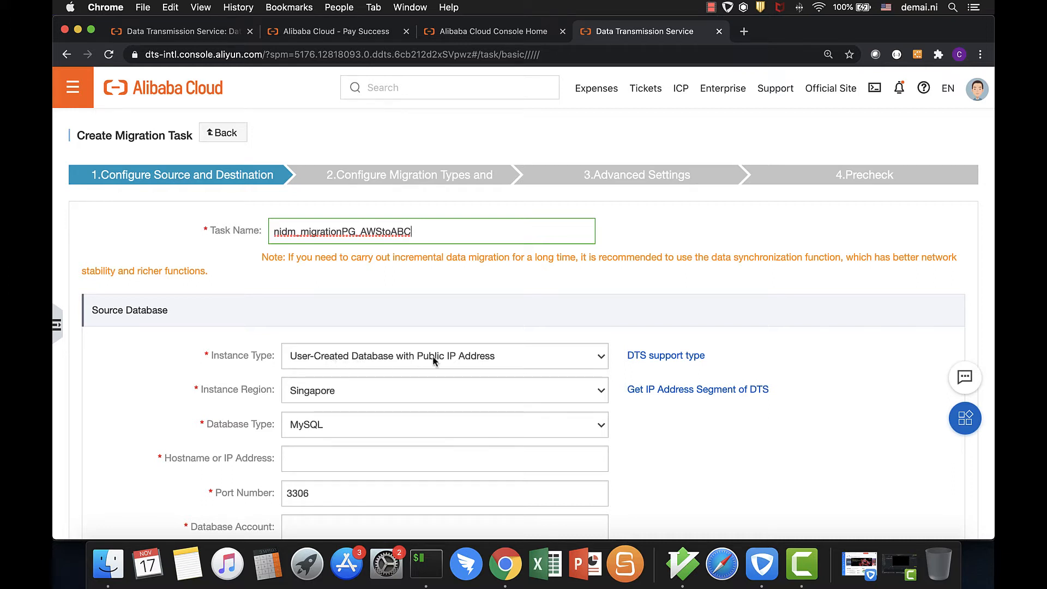
Set the source database type to PostgreSQL
left_click(348, 428)
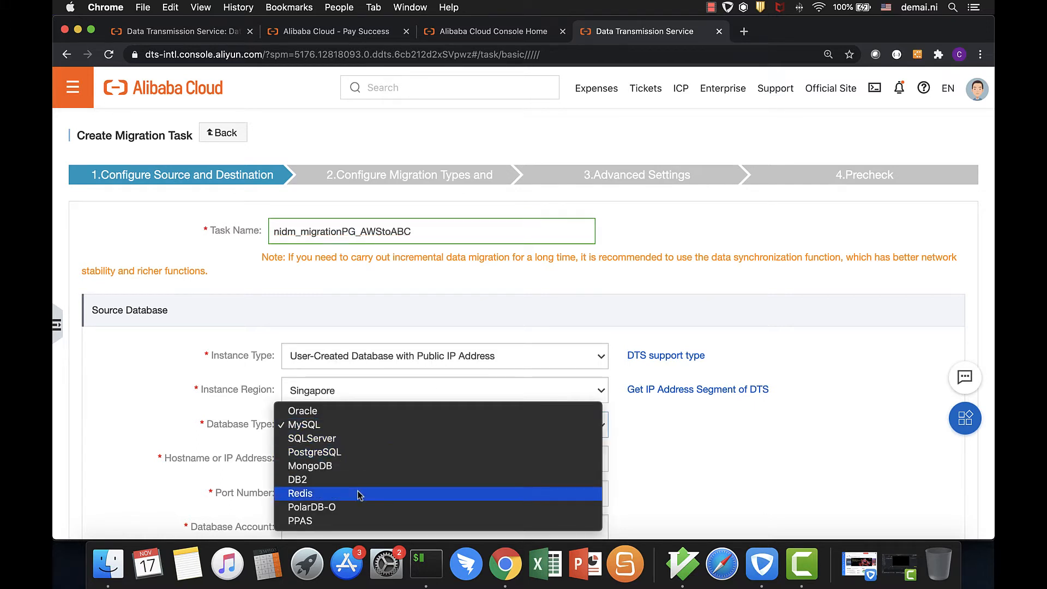
left_click(315, 452)
scroll(297, 342, "down", 2)
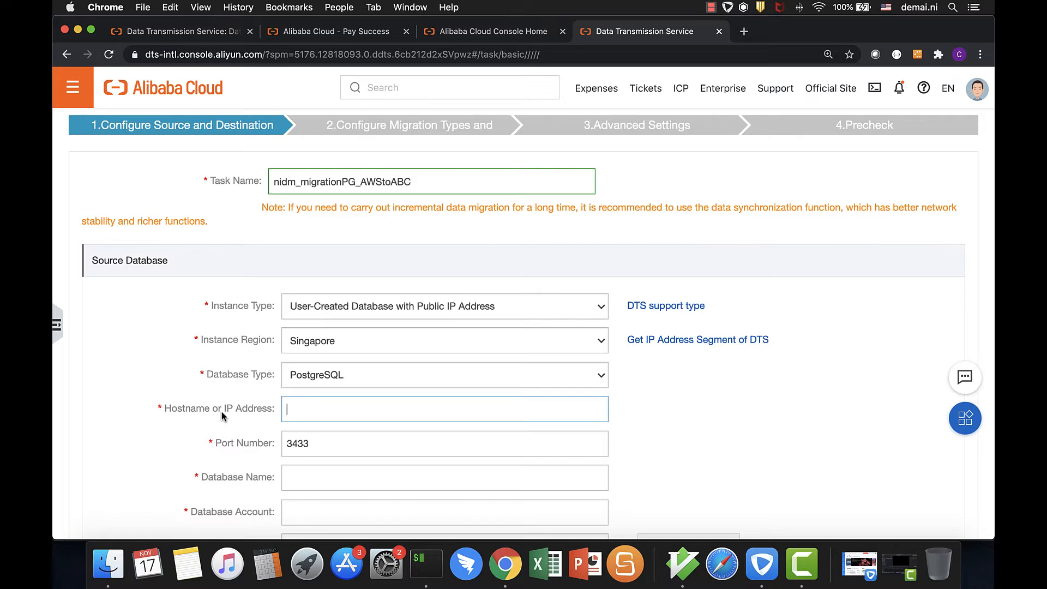
Copy the host nidmpg-sgp-aws.cpglixszn4d2.ap-southeast-1.rds.amazonaws.com from the psql command in iTerm into the source database's hostname in Chrome
left_click(428, 570)
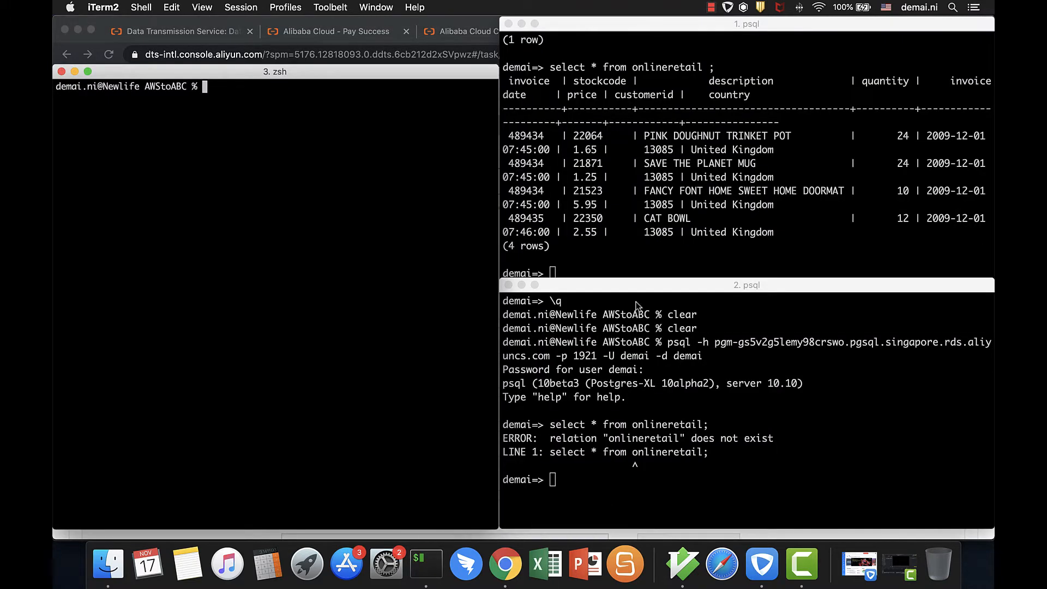
left_click(634, 236)
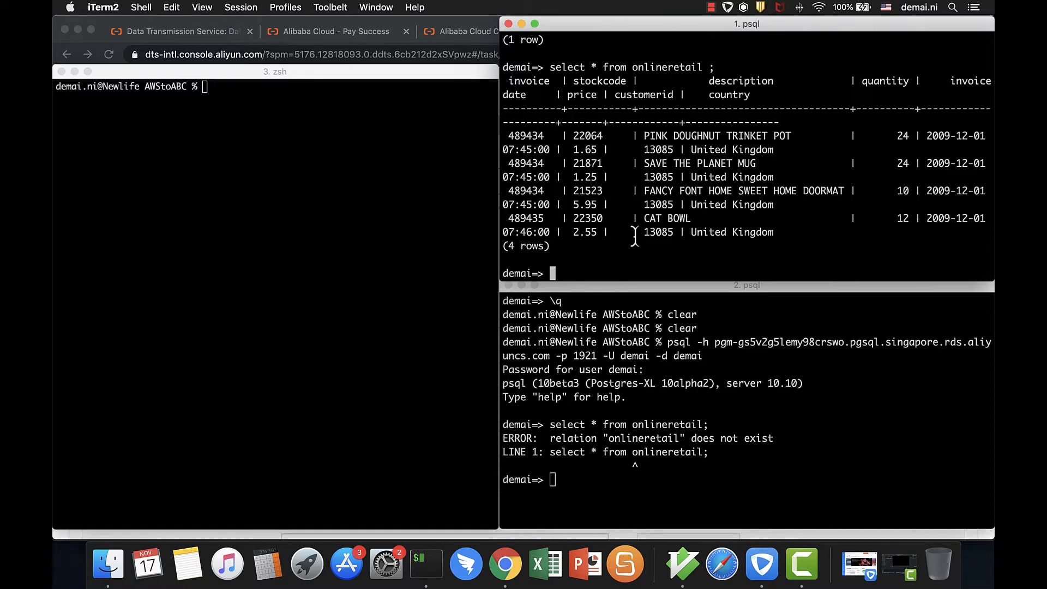
scroll(690, 156, "up", 5)
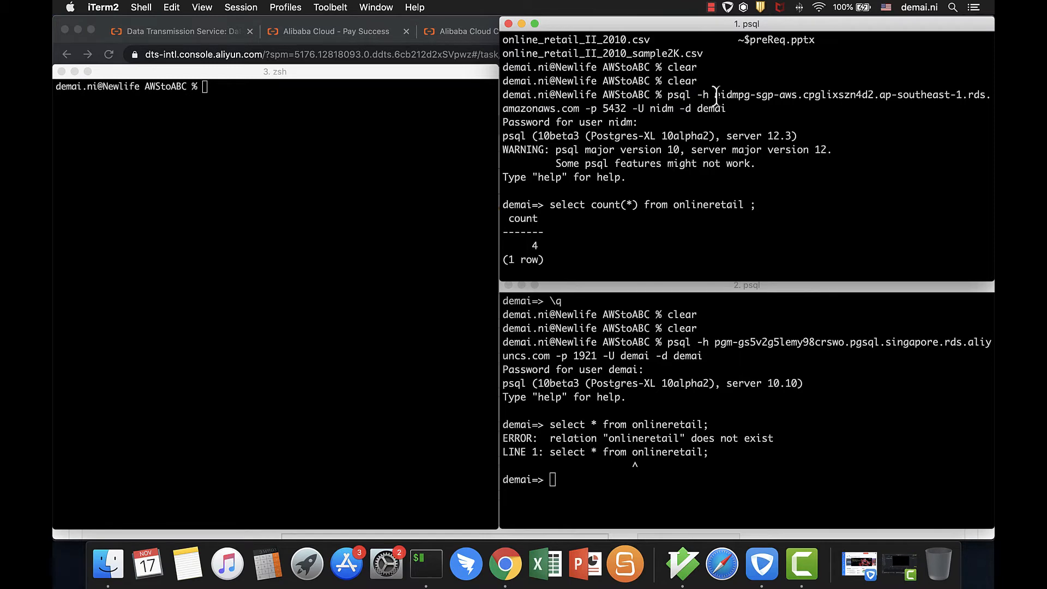
left_click_drag(715, 96, 580, 107)
key("super+c")
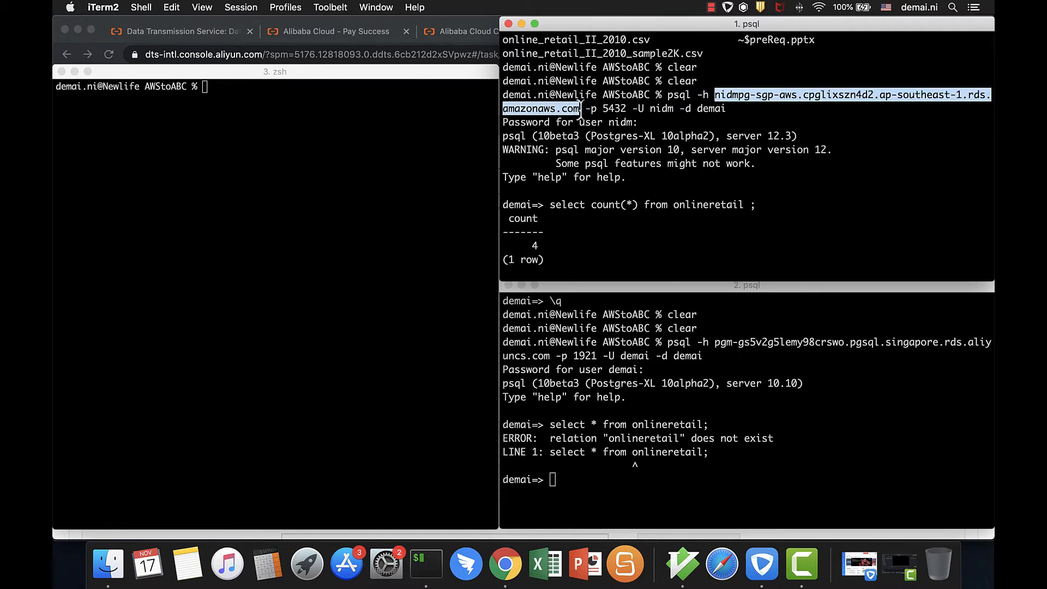
key("super+Tab")
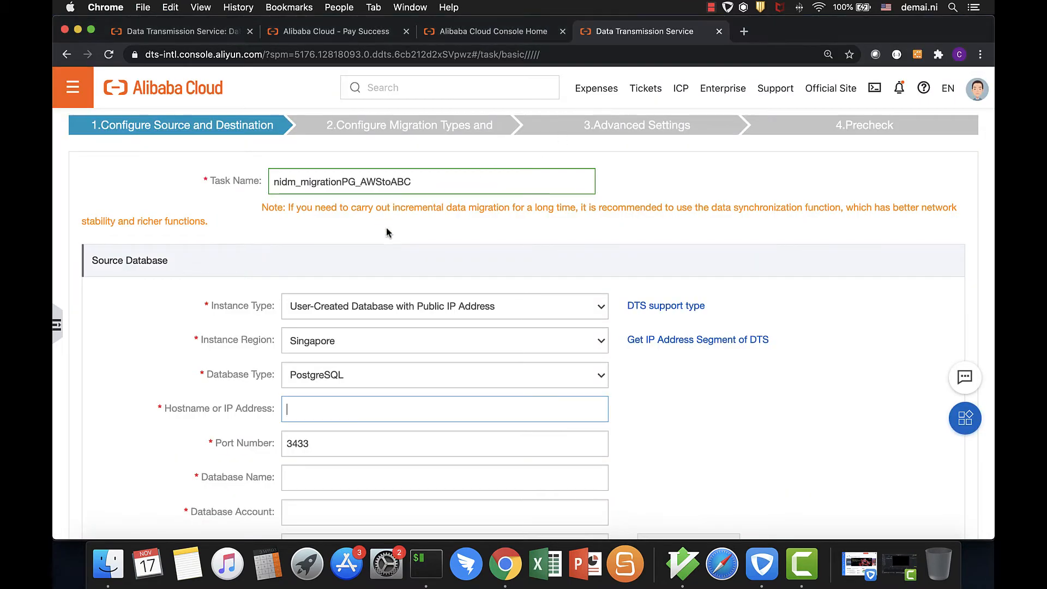
key("super+v")
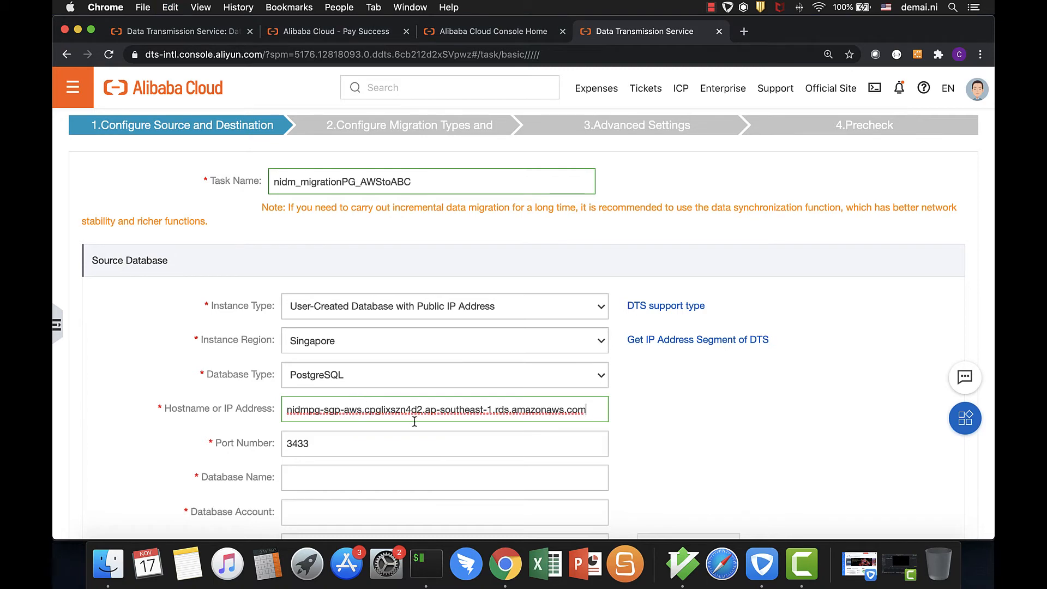
Copy port 5432 from the psql command in iTerm and use it as the source database's port number in Chrome
key("super+Tab")
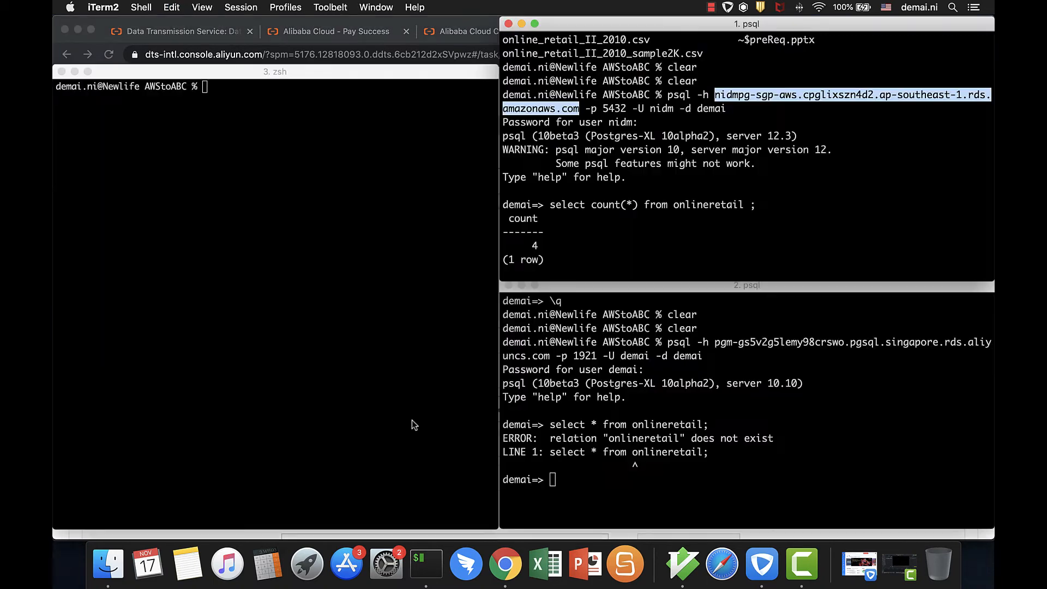
left_click(606, 107)
left_click_drag(606, 107, 626, 108)
key("super+c")
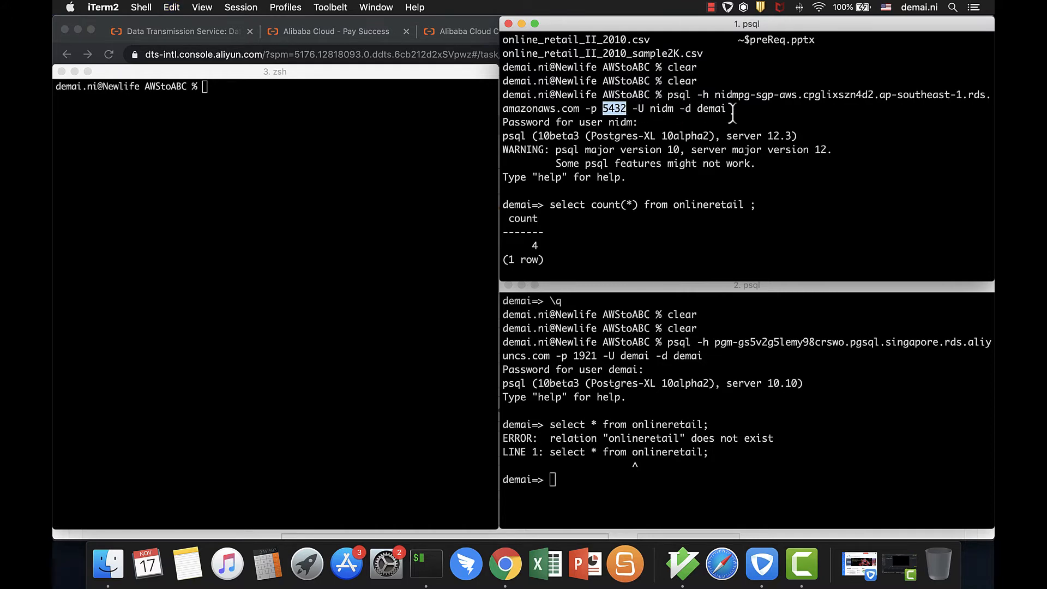
key("super+Tab")
left_click(337, 446)
left_click_drag(336, 446, 276, 443)
key("super+v")
Enter the source database name and database account used in the AWS psql connection command
left_click(316, 476)
type("demai")
key("Tab")
type("nidm")
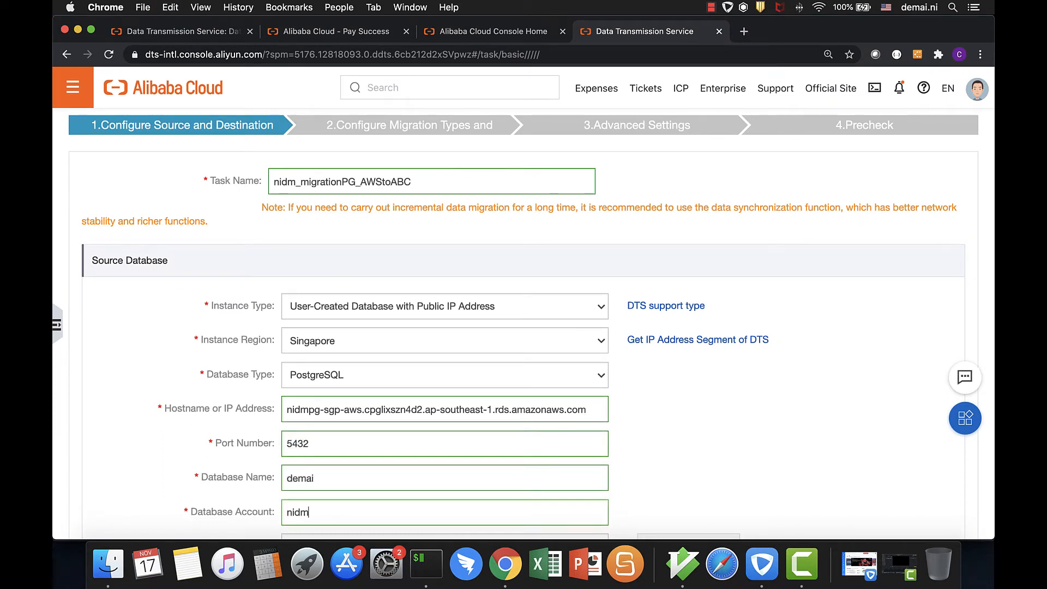
Enter the database password for the source database account
scroll(426, 431, "down", 5)
left_click(376, 408)
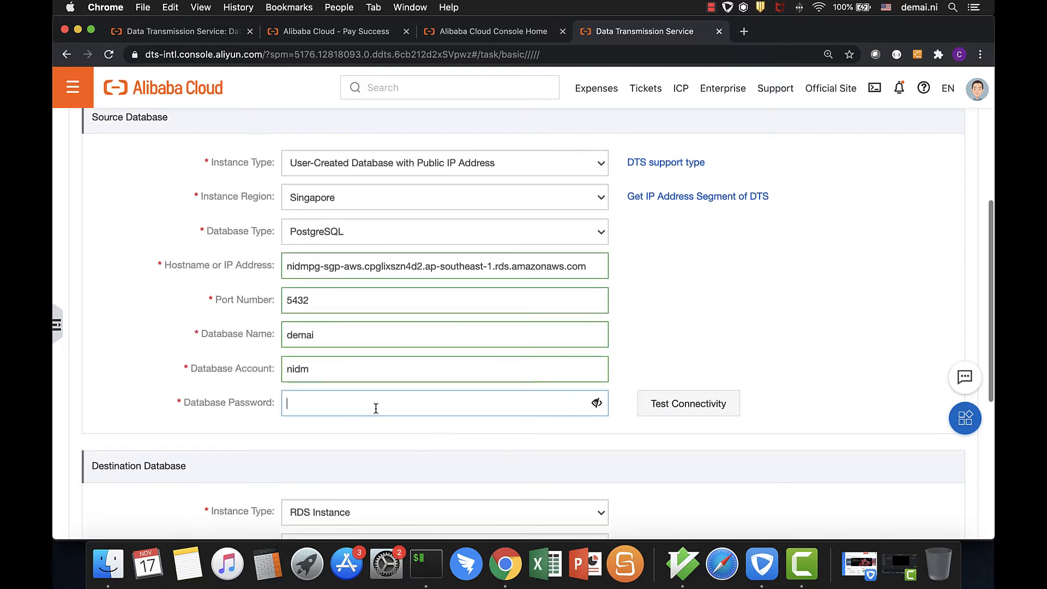
type("n")
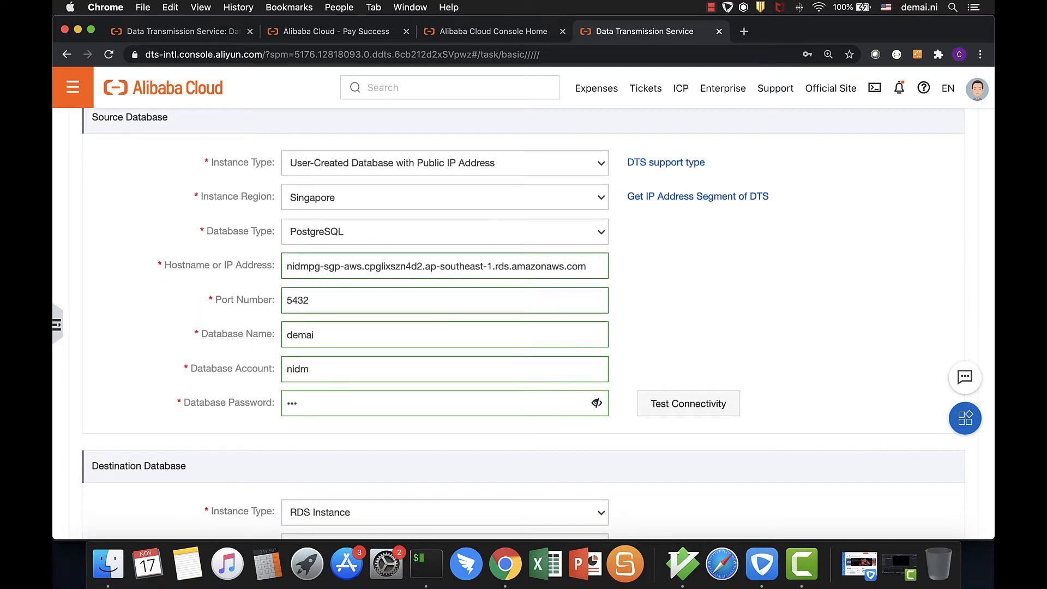
type("••••")
Display the DTS server's IP address segments for the Singapore region, copy them, and close the dialog
left_click(697, 201)
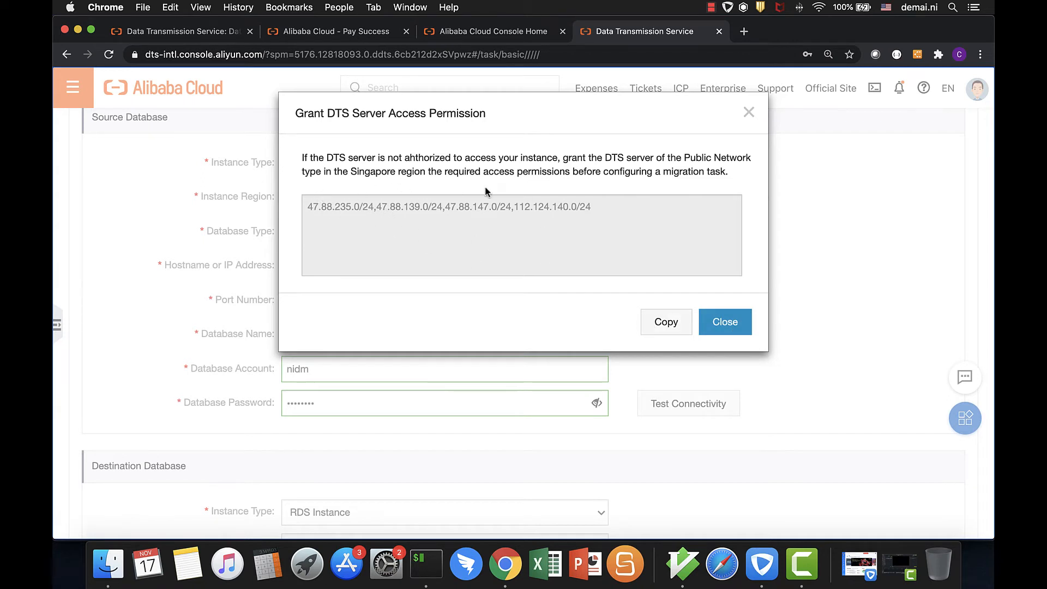
left_click(671, 326)
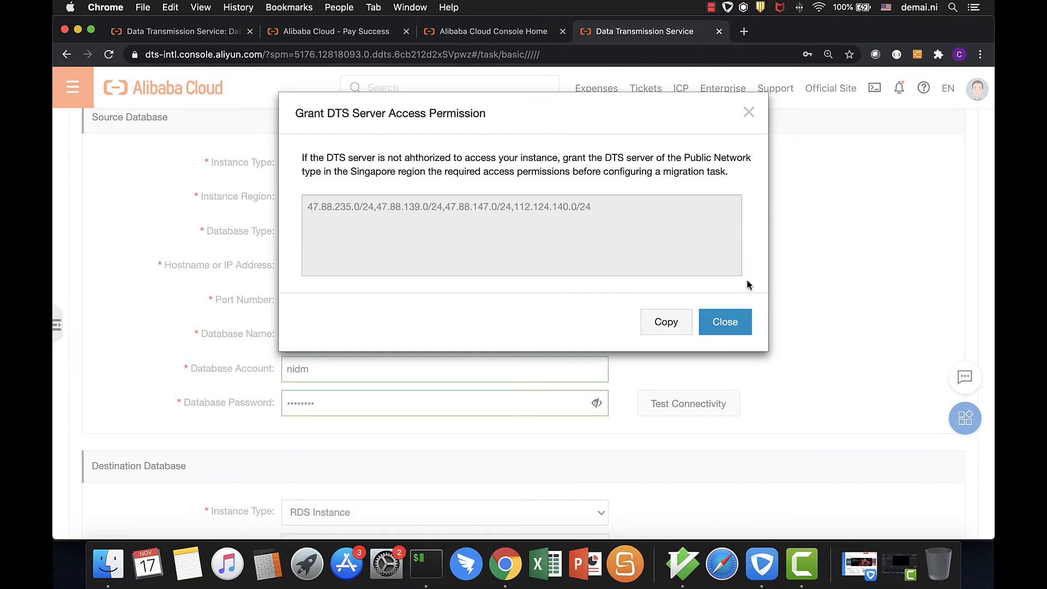
left_click(743, 319)
Switch to the AWS Management Console and open the nidmpg-sgp-aws database instance in RDS
key("super+grave")
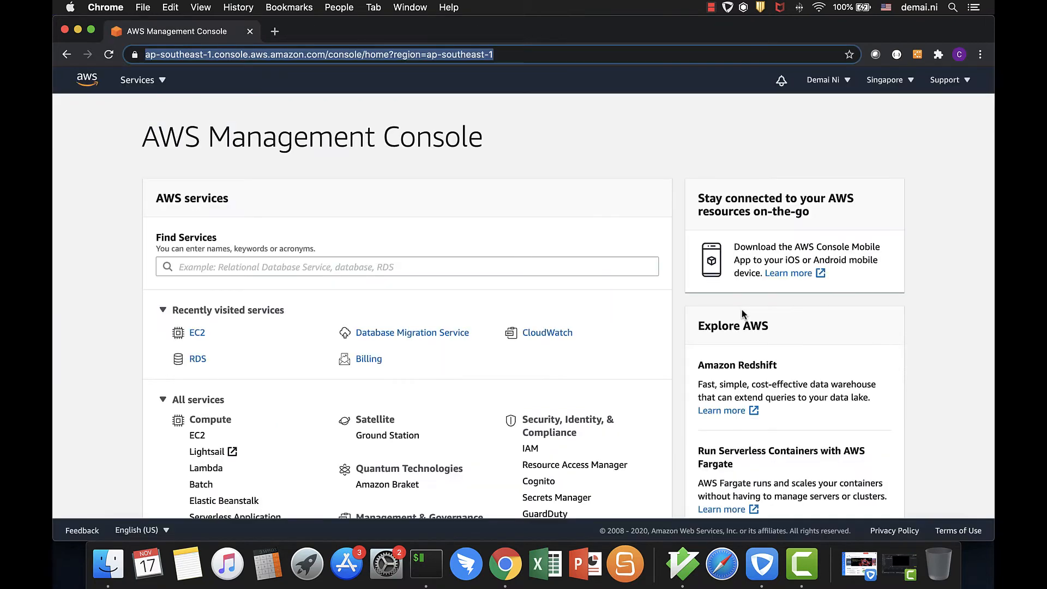
left_click(197, 359)
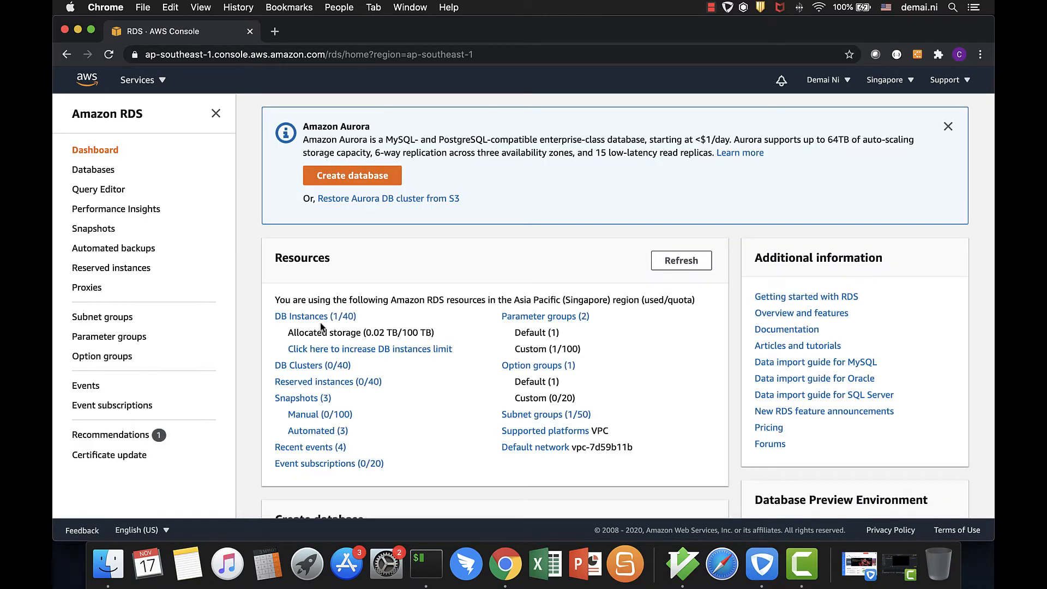
left_click(321, 316)
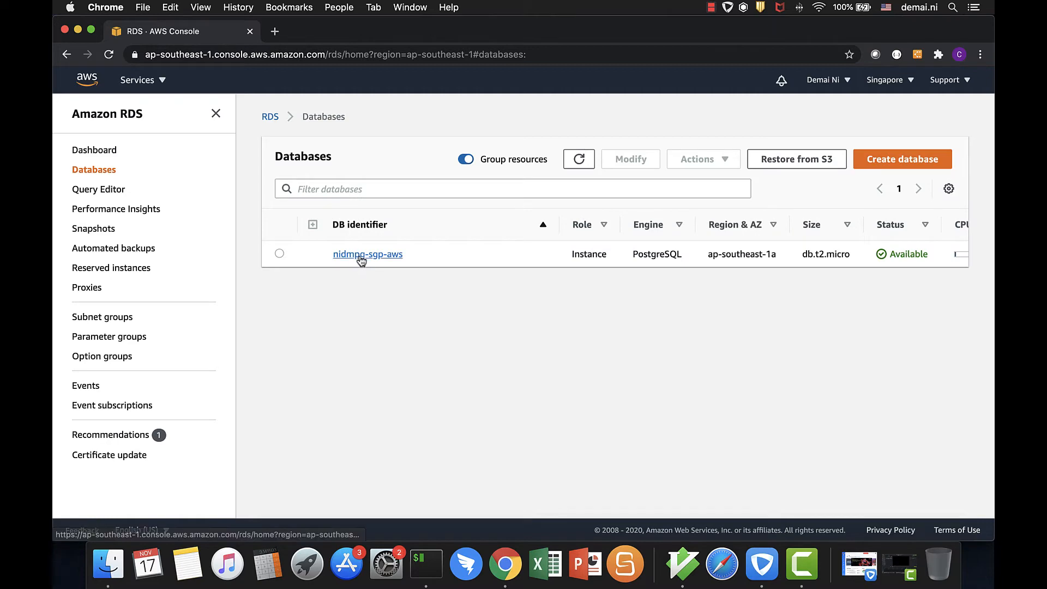
left_click(358, 256)
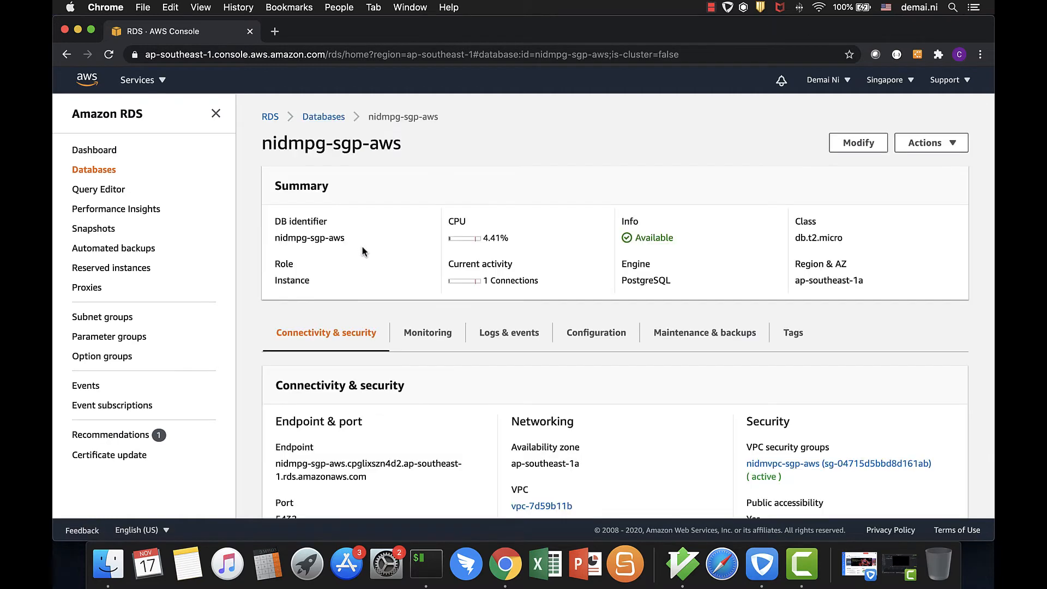
Open the instance's VPC security group nidmvpc-sgp-aws and start editing its inbound rules
scroll(553, 381, "down", 5)
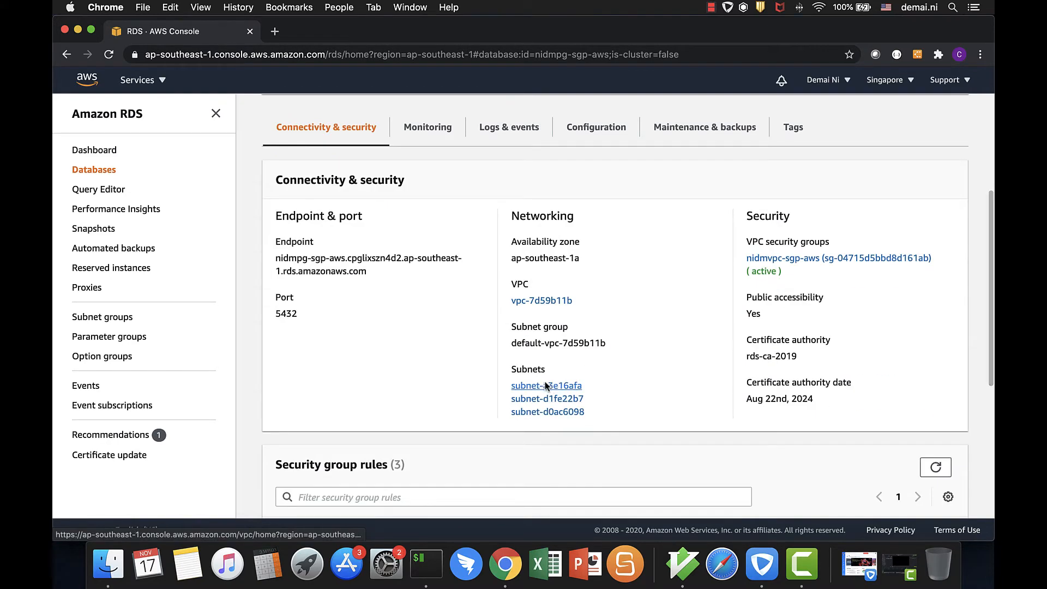
scroll(399, 292, "down", 1)
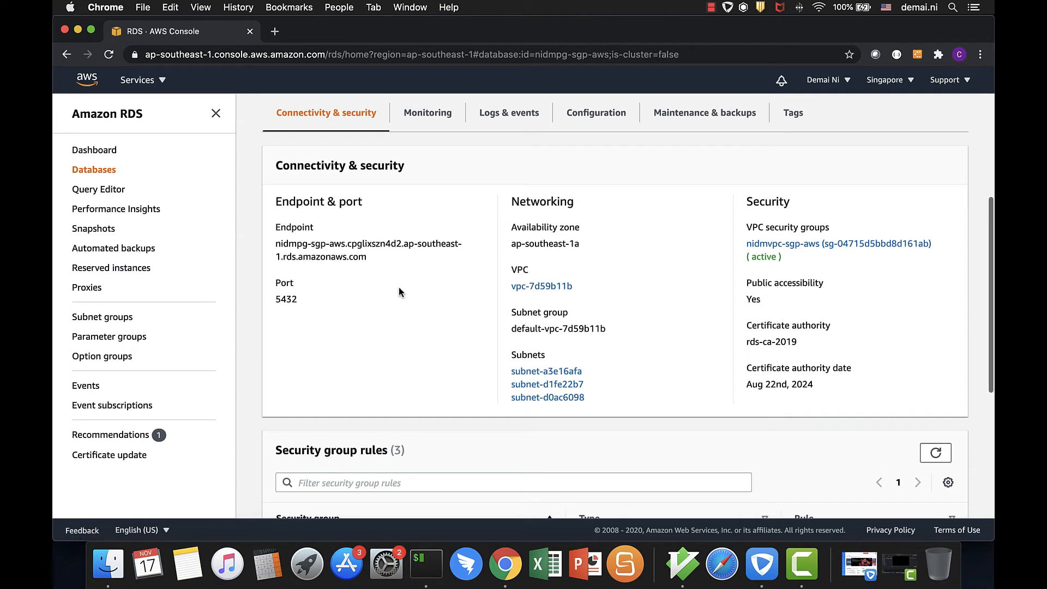
left_click(789, 250)
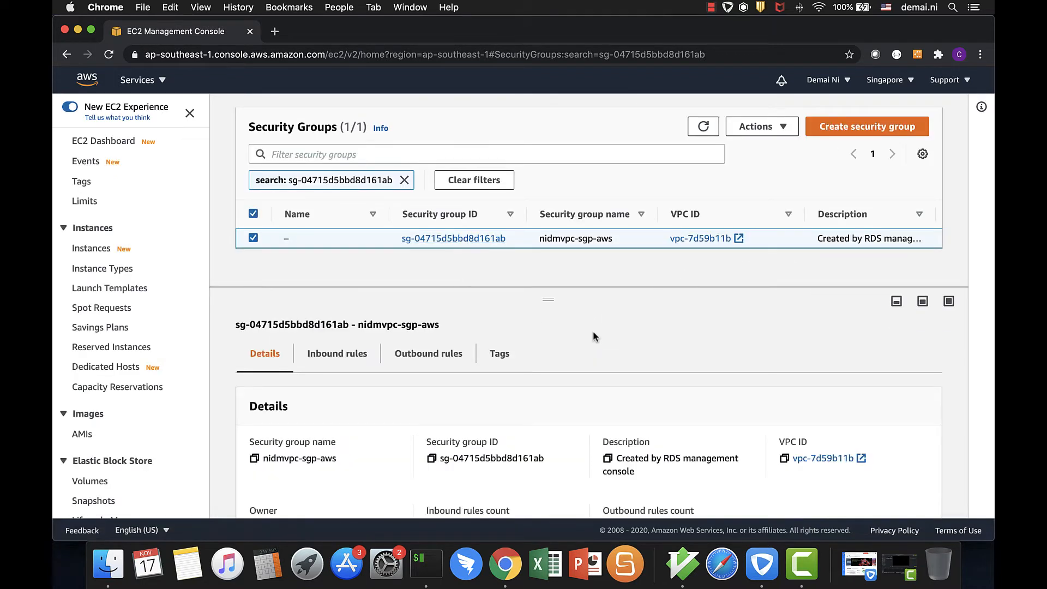
left_click(337, 356)
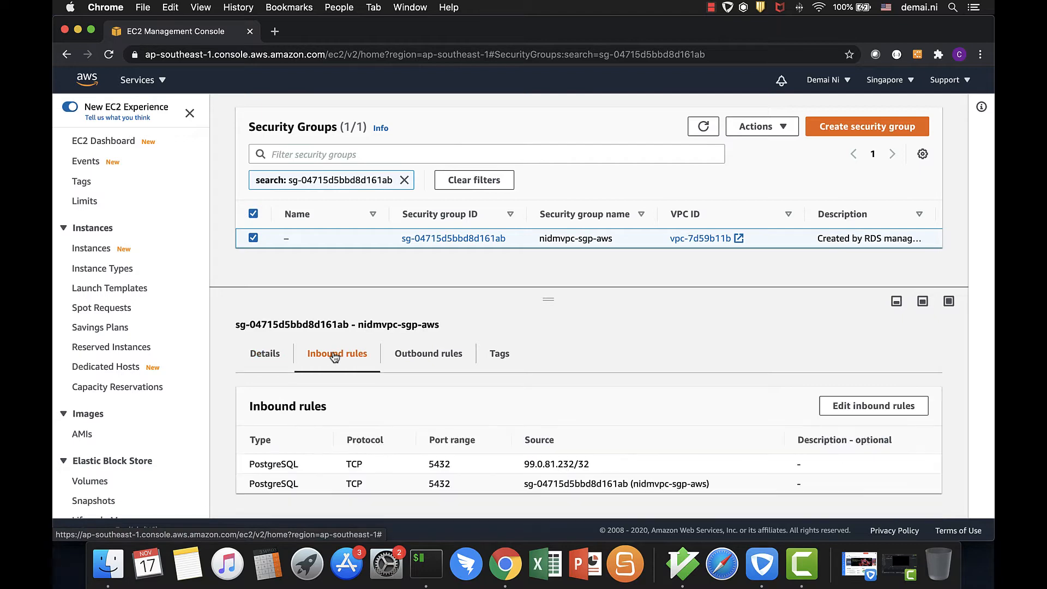
left_click(888, 408)
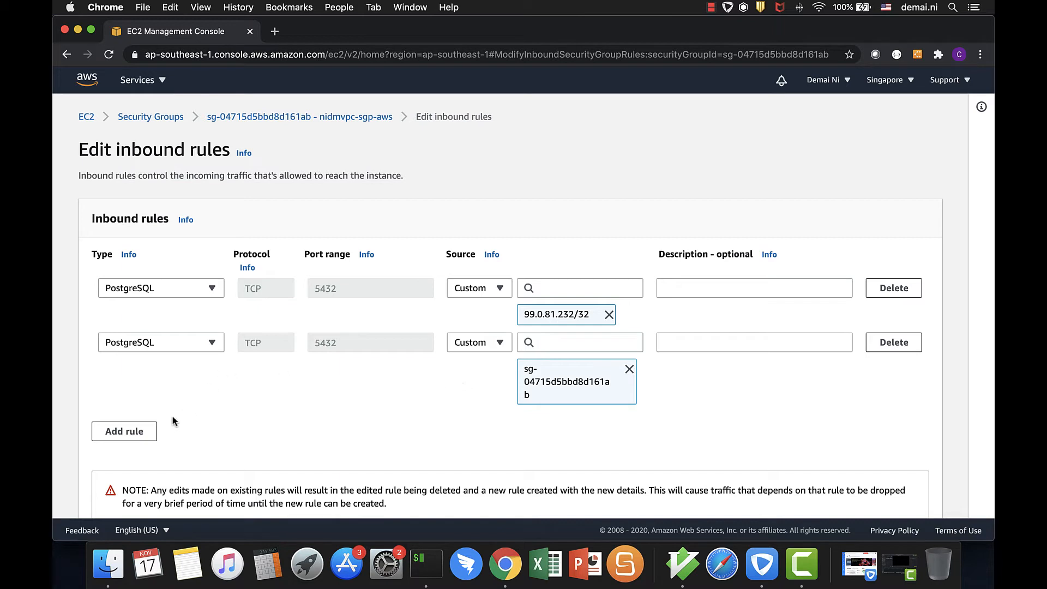
Add a PostgreSQL inbound rule with the copied DTS sources 47.88.235.0/24, 47.88.139.0/24, 47.88.147.0/24 and 112.124.140.0/24
left_click(129, 435)
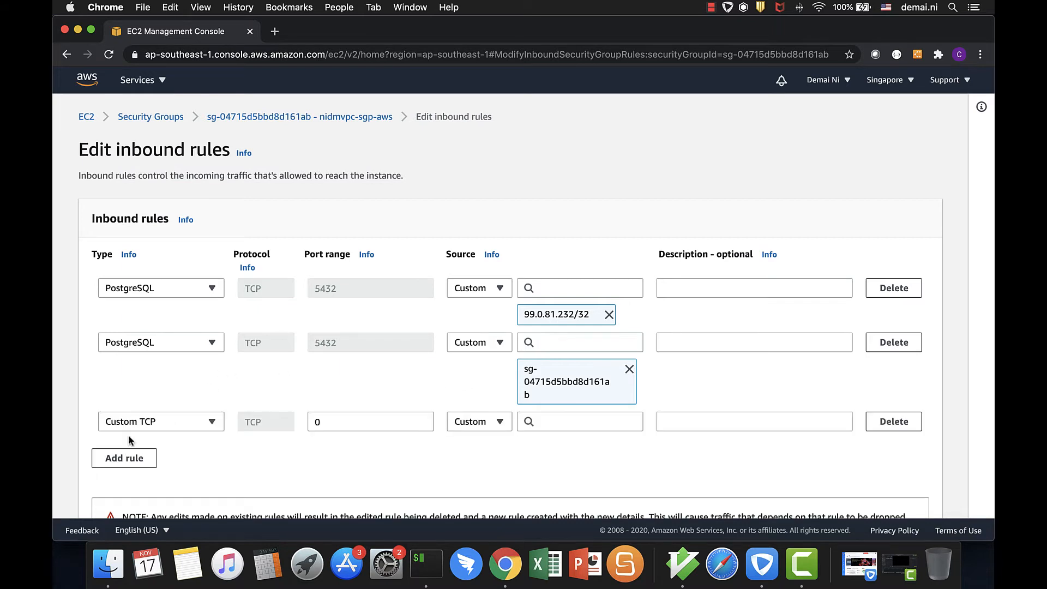
left_click(185, 421)
scroll(162, 287, "down", 5)
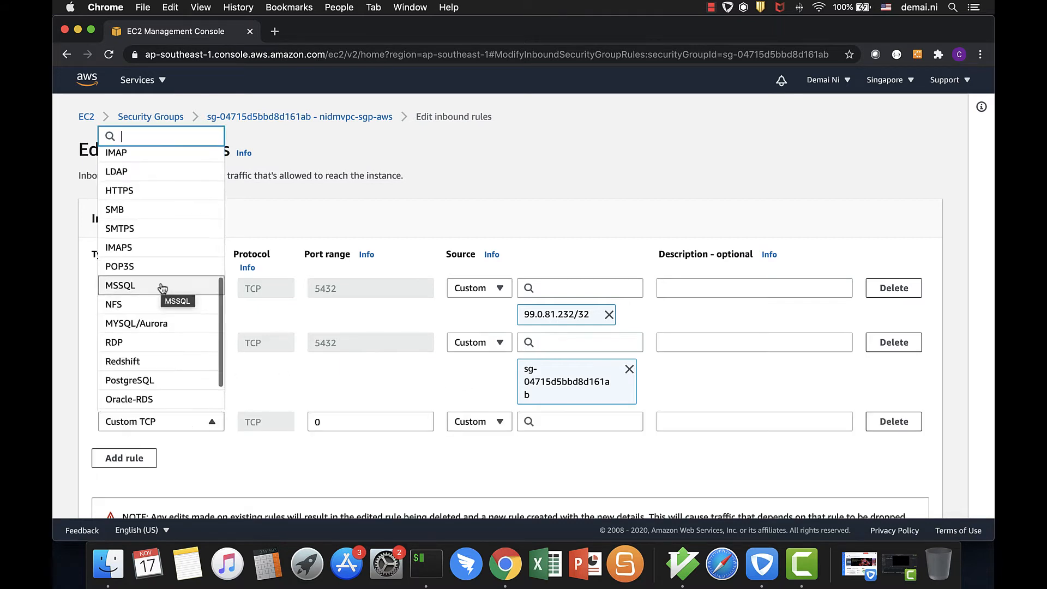
left_click(162, 380)
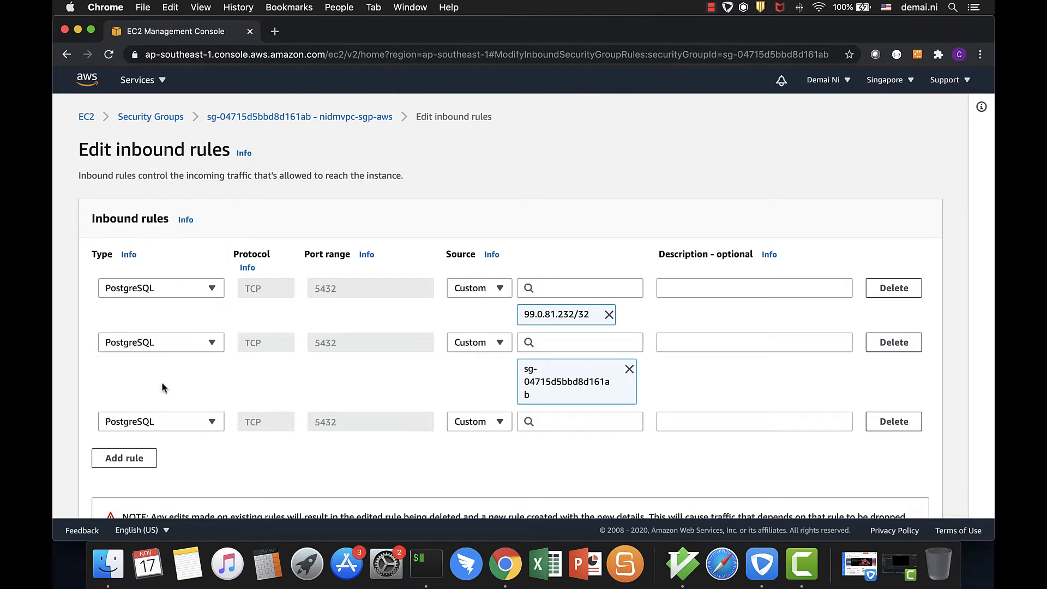
left_click(567, 422)
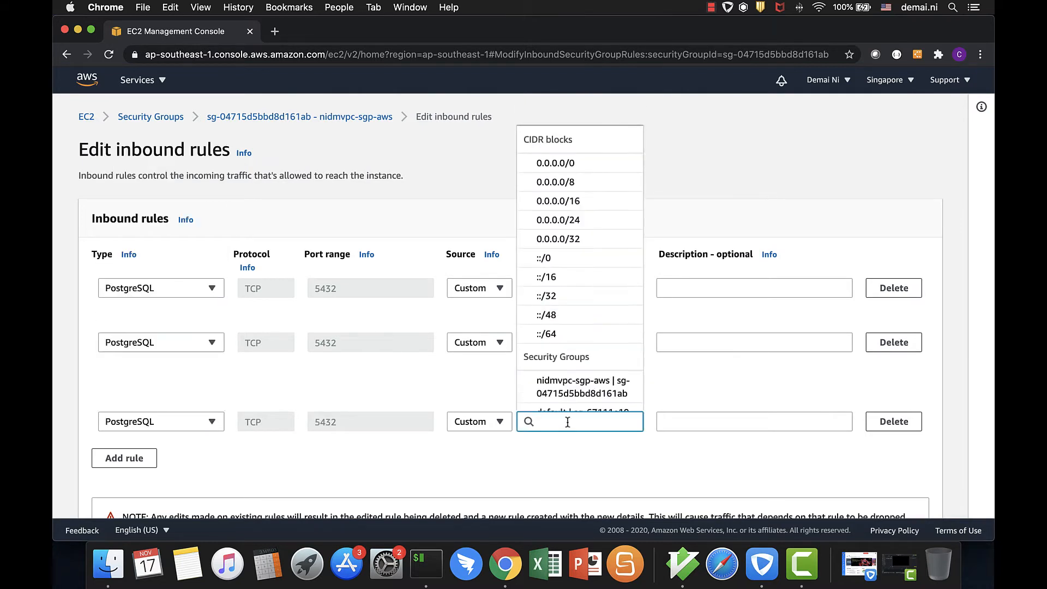
key("super+v")
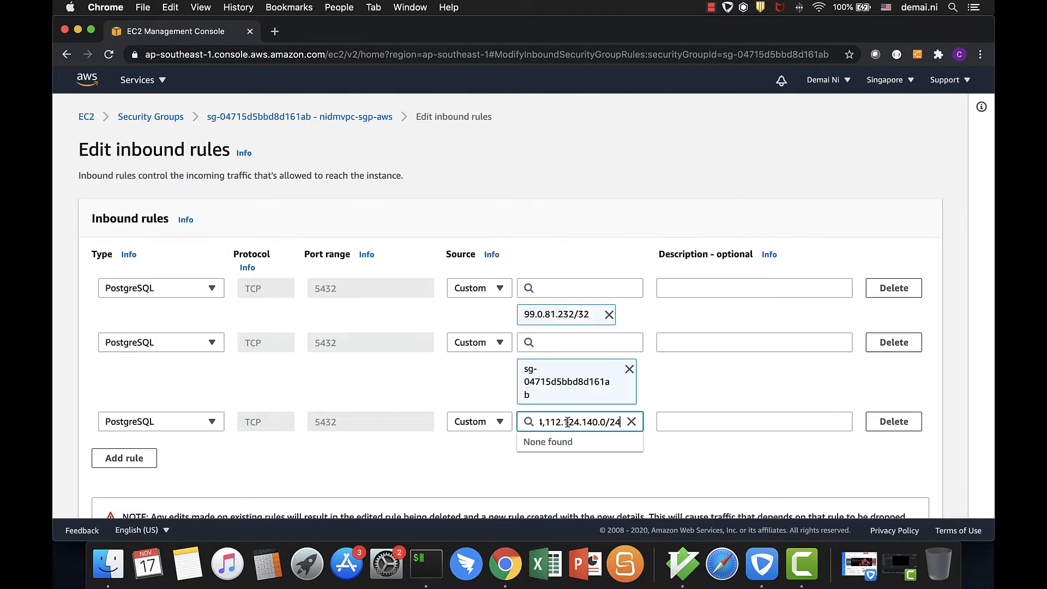
Describe the new PostgreSQL inbound rule as DTS-AlibabaCloud
left_click(726, 429)
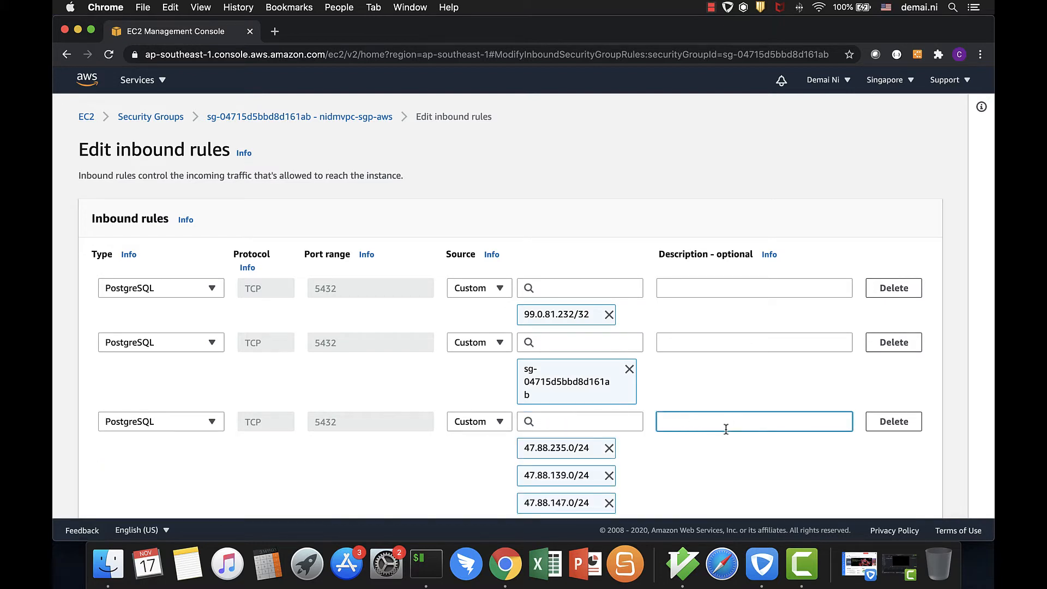
type("DTS-AlibabCaCloud")
left_click(747, 462)
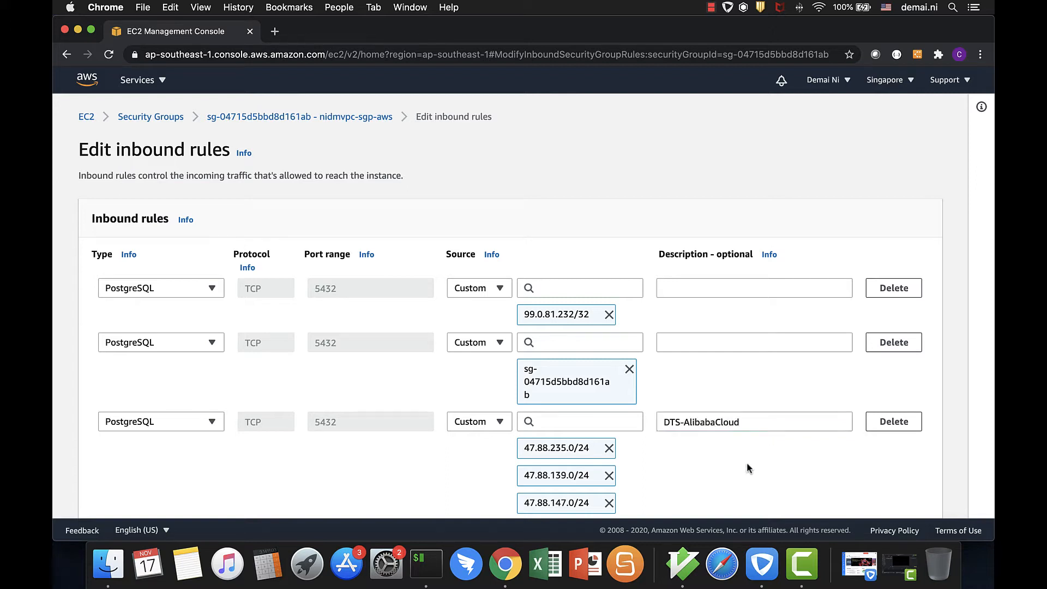
Save the inbound rules, review them in the security group, and return to the Alibaba Cloud migration task setup
scroll(748, 463, "down", 3)
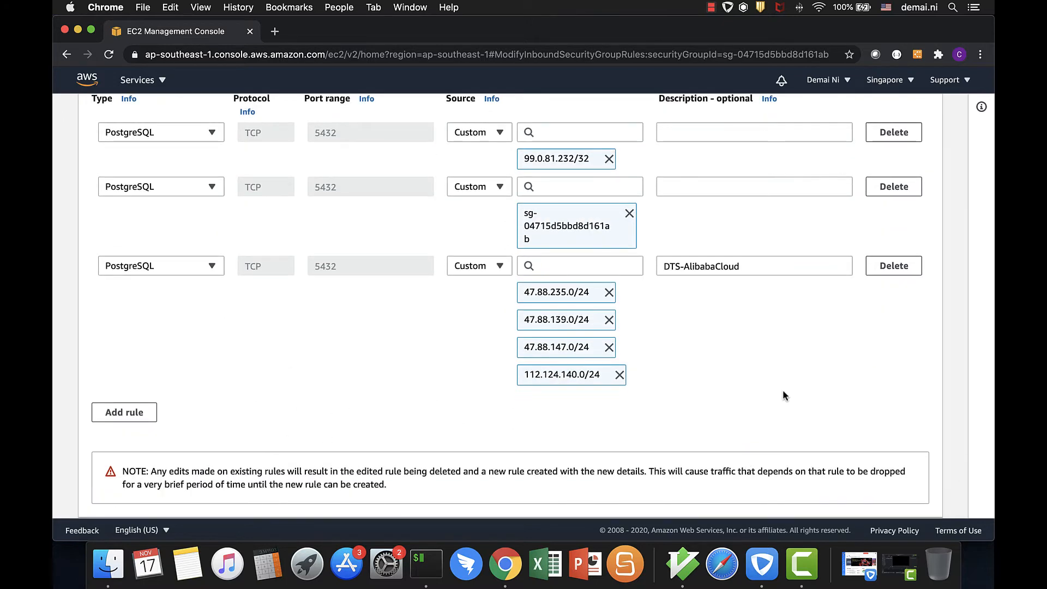
scroll(812, 392, "up", 3)
scroll(811, 391, "down", 3)
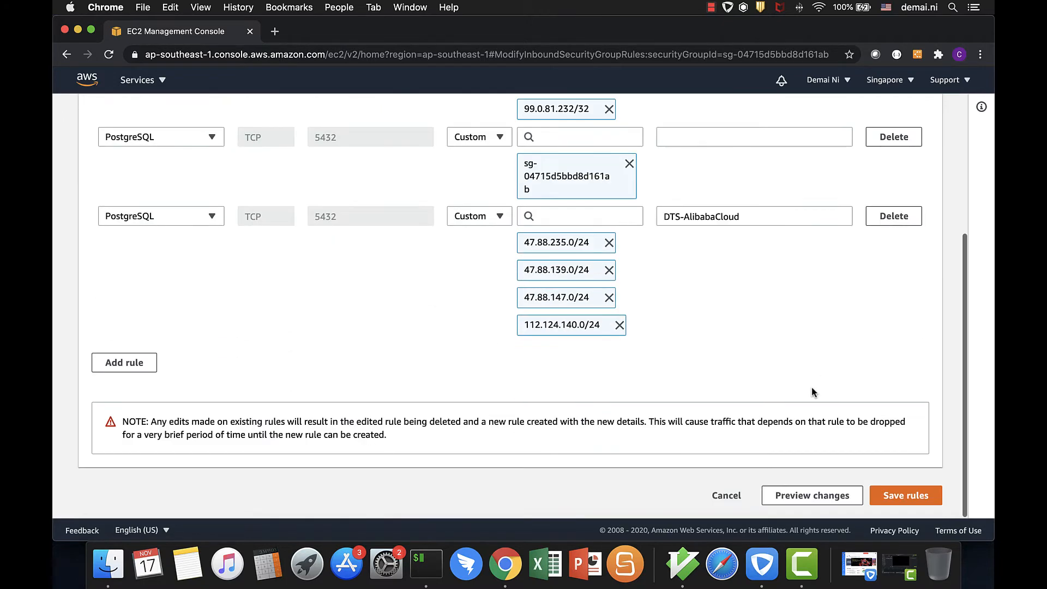
left_click(909, 497)
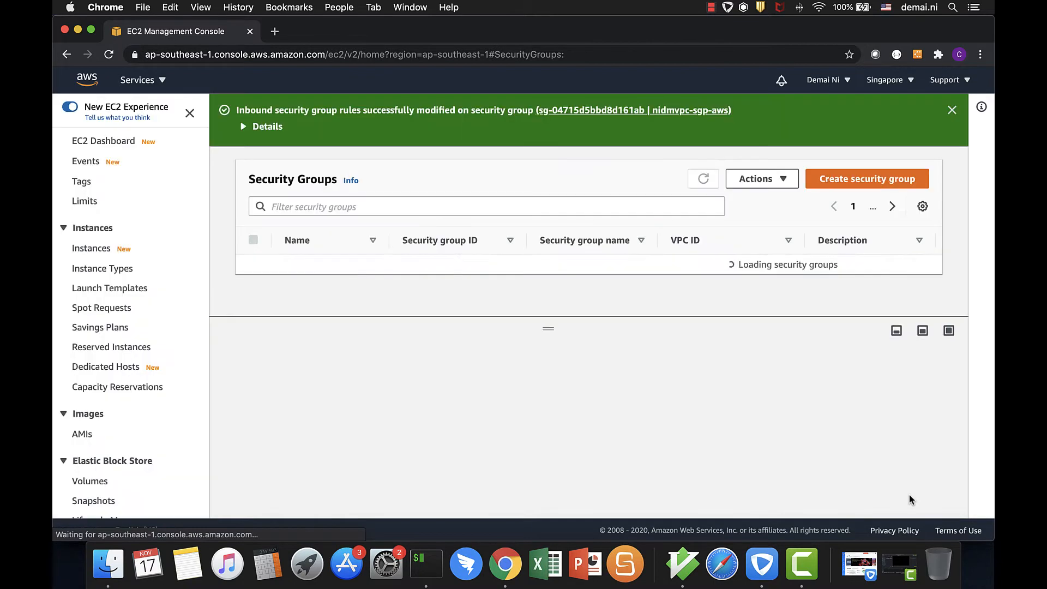
scroll(683, 377, "down", 3)
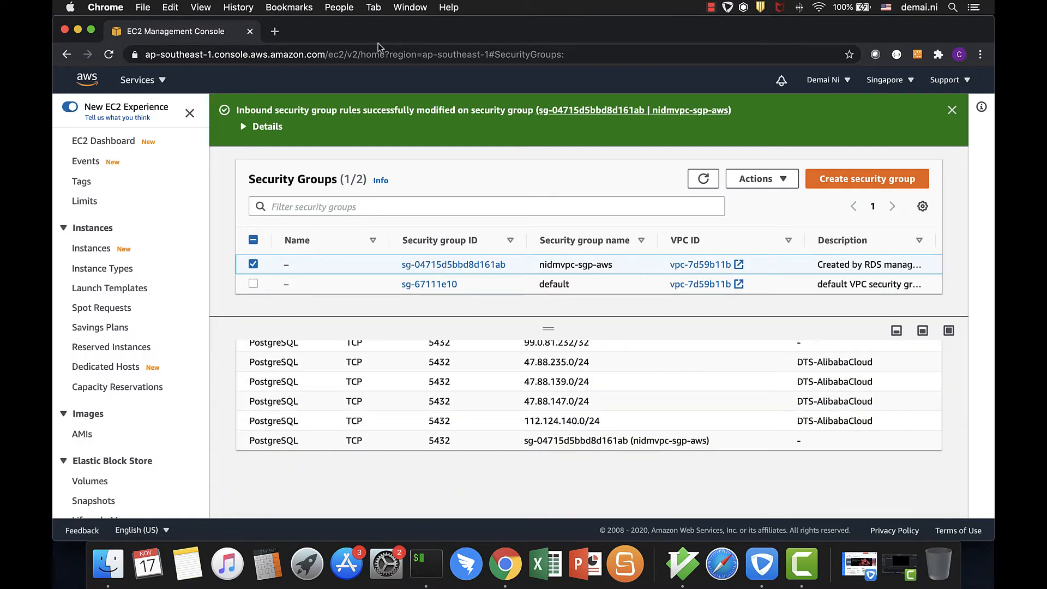
key("super+grave")
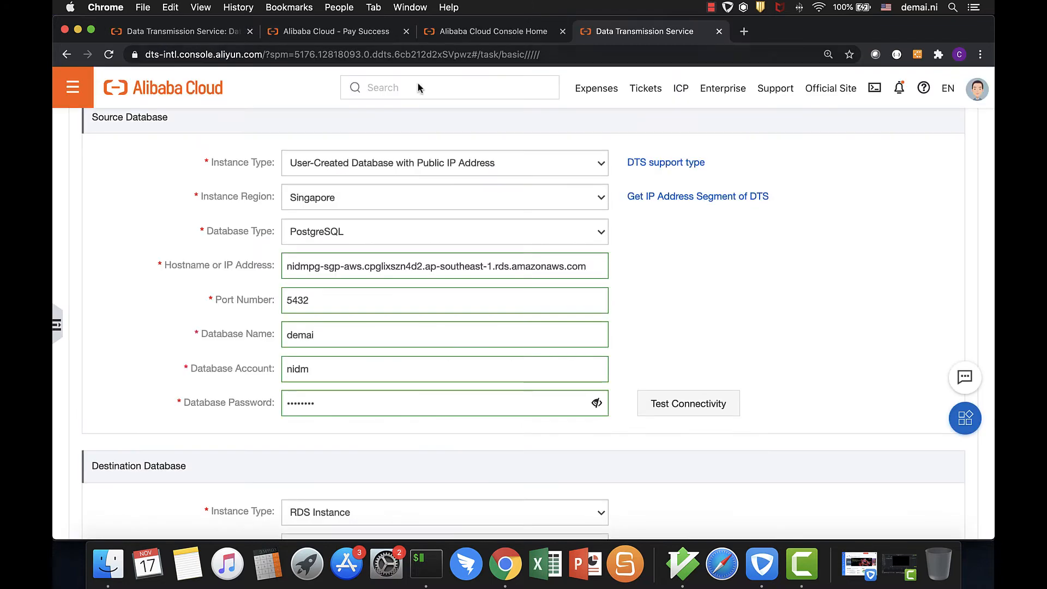
Test the connectivity of the source PostgreSQL database
left_click(707, 408)
scroll(663, 417, "down", 3)
scroll(663, 415, "down", 6)
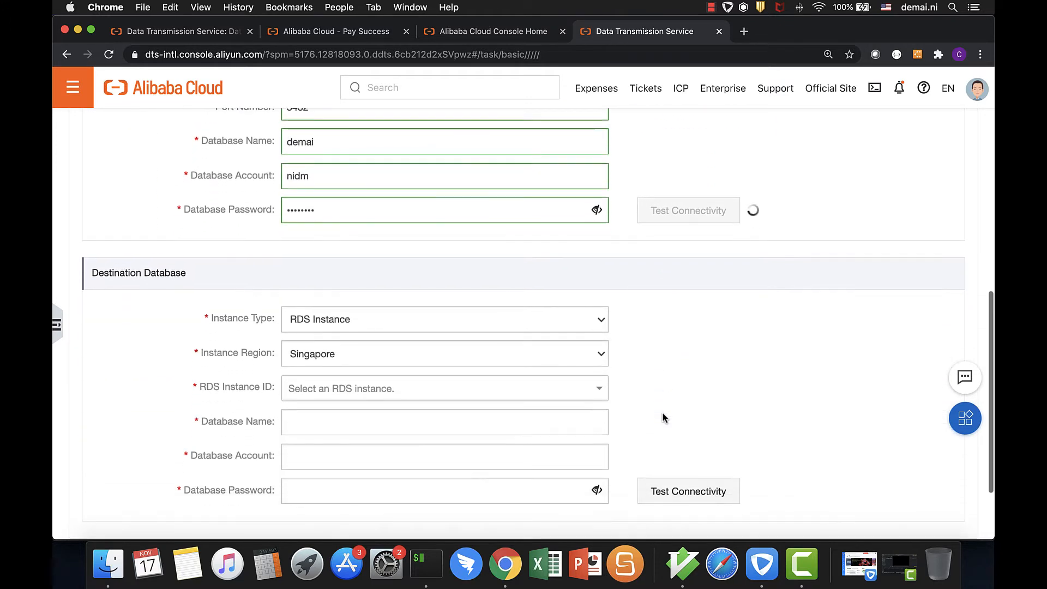
scroll(662, 381, "up", 1)
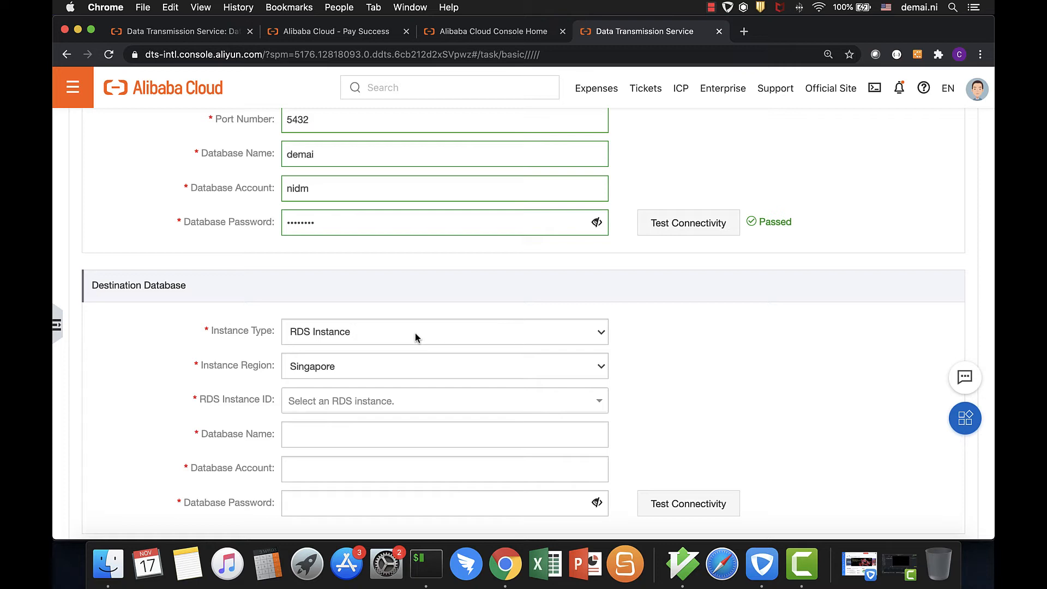
Select the PostgreSQL RDS instance pgm-gs5v2g5lemy98crs (nidm_sgp_pg10) as the destination and check its connection details in the iTerm psql session
left_click(463, 408)
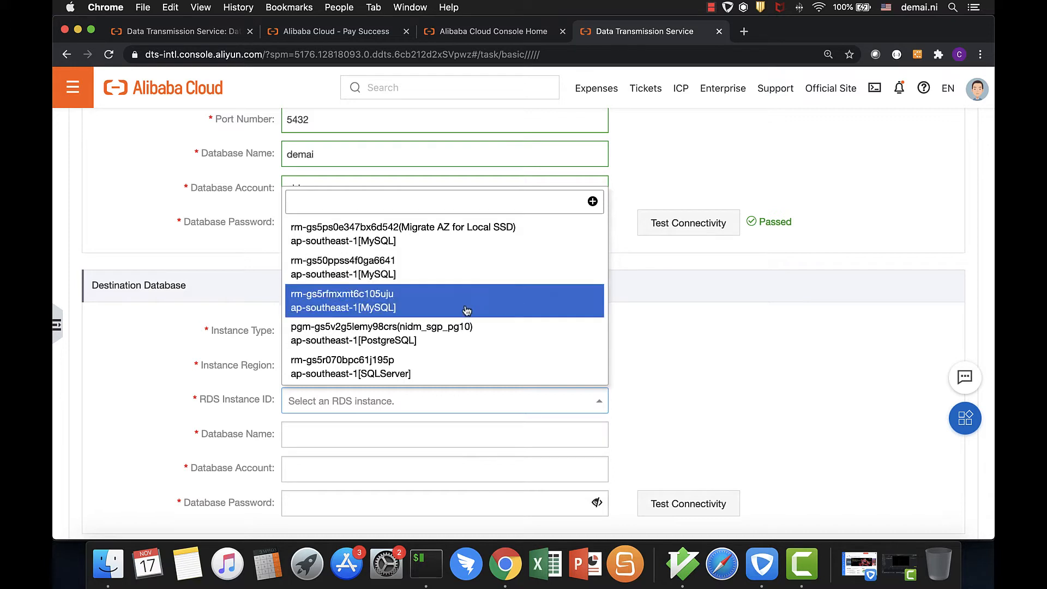
left_click(439, 335)
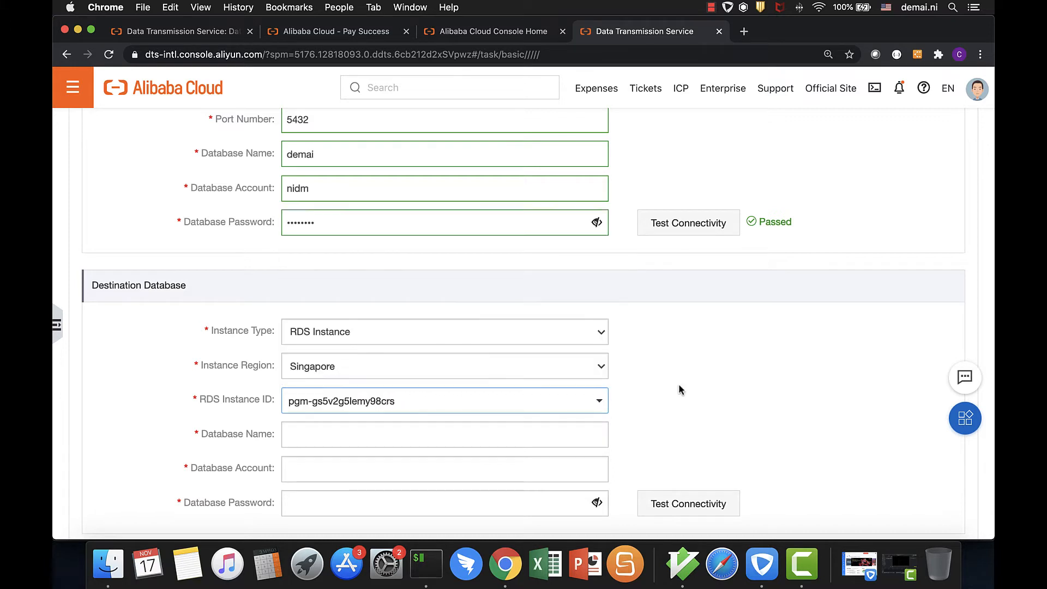
left_click(423, 562)
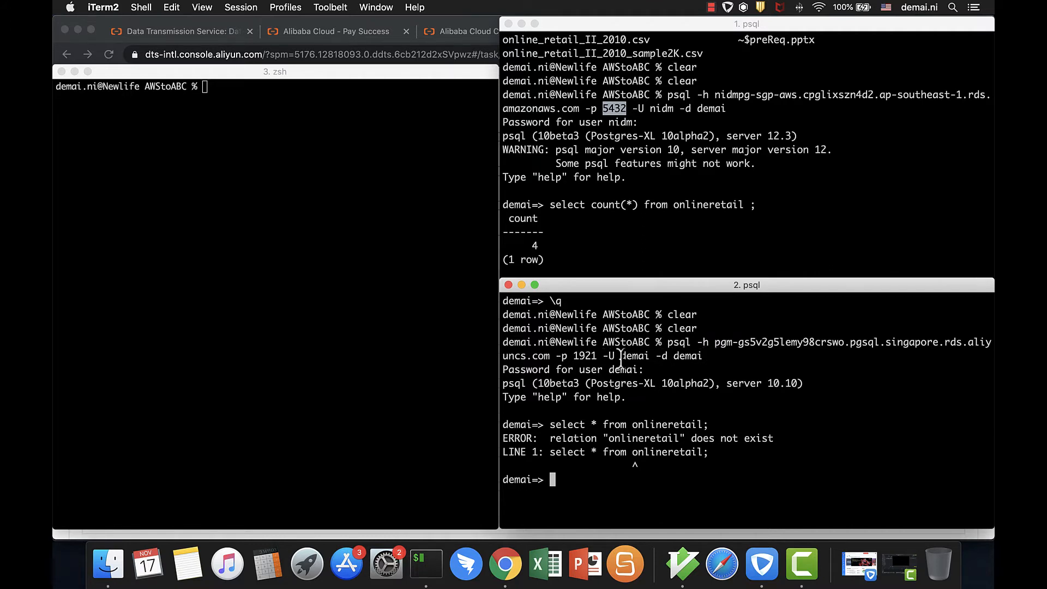
key("super+Tab")
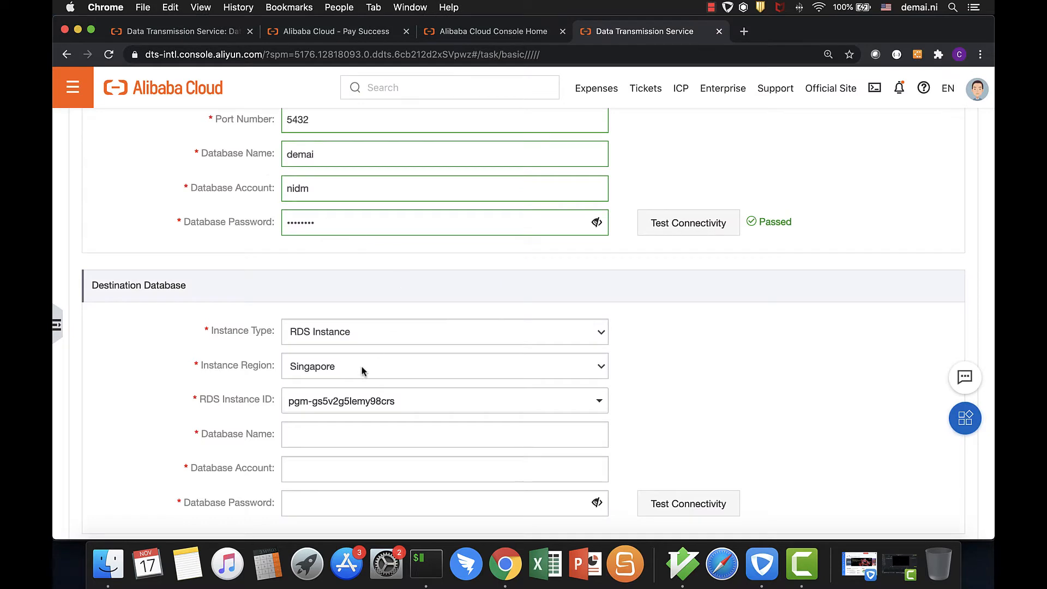
Fill in the destination database name, account and password with the psql session's login details
left_click(368, 436)
type("demai")
key("Tab")
type("demai")
key("Tab")
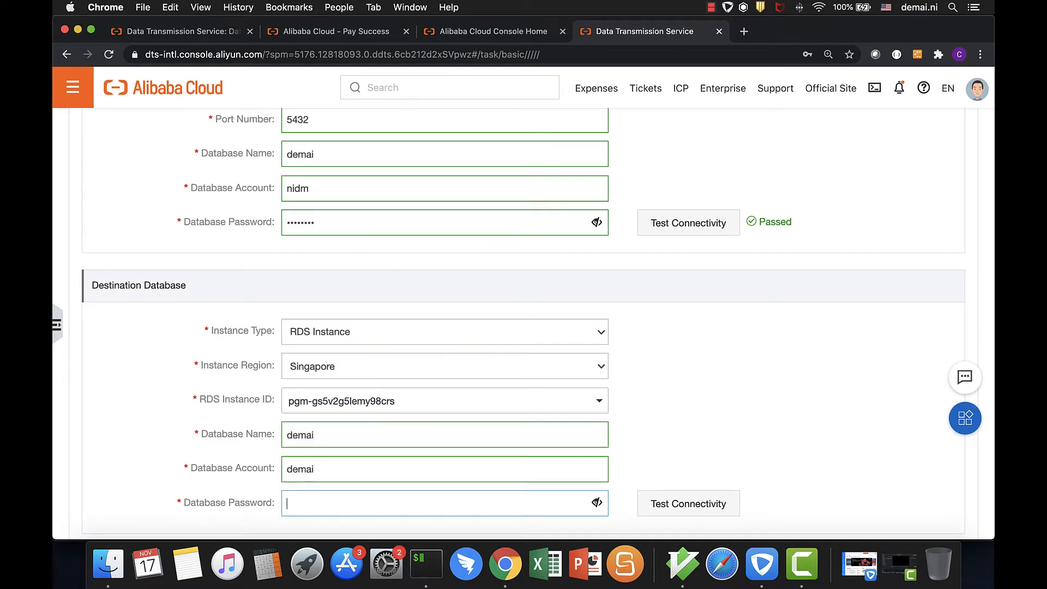
type("******")
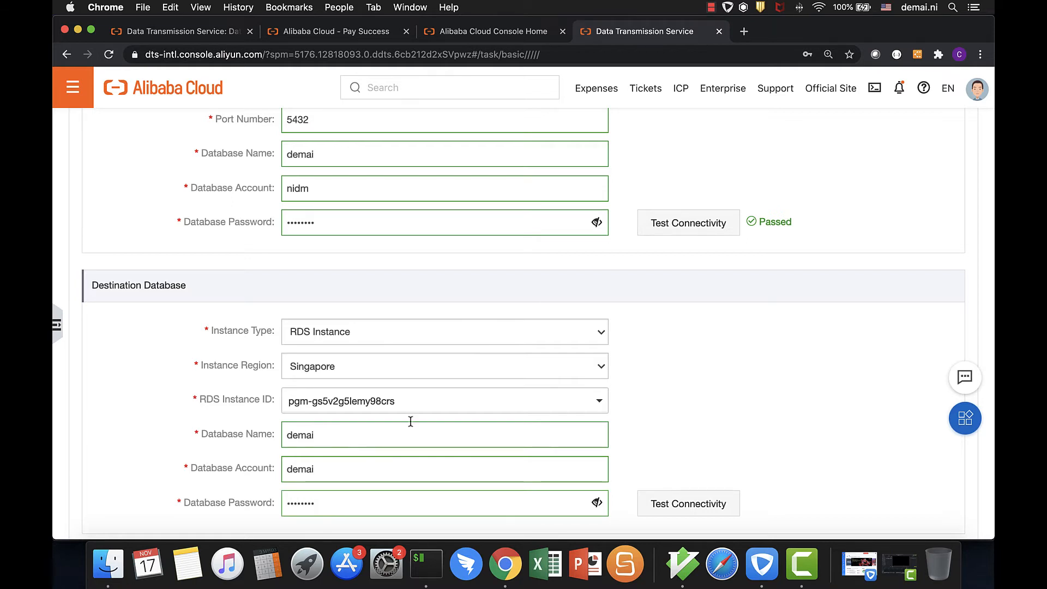
Test the destination database's connectivity, set the whitelist and continue to the migration types
left_click(667, 501)
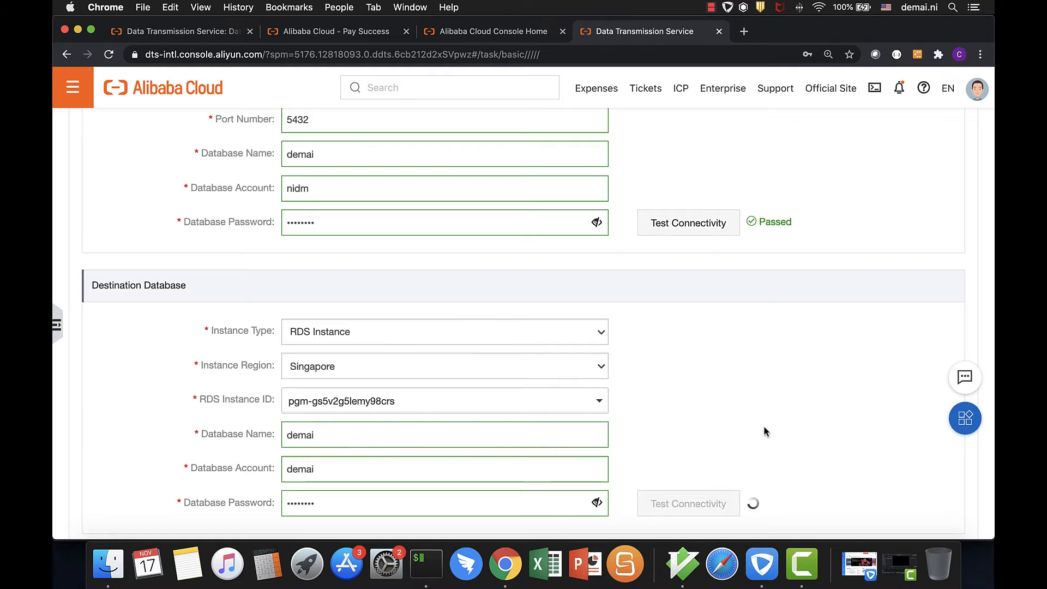
scroll(766, 432, "down", 3)
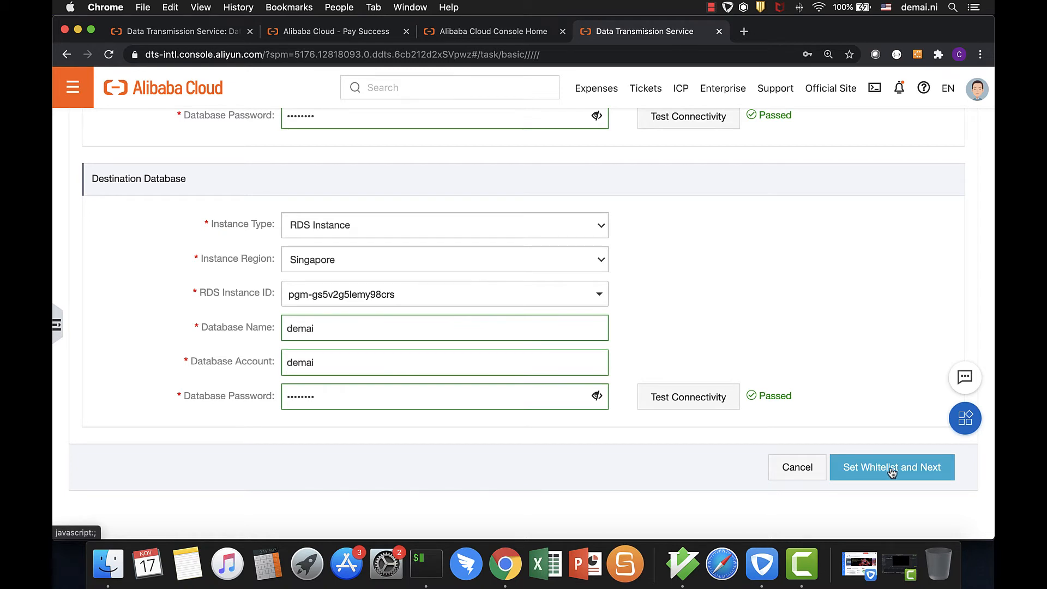
left_click(889, 469)
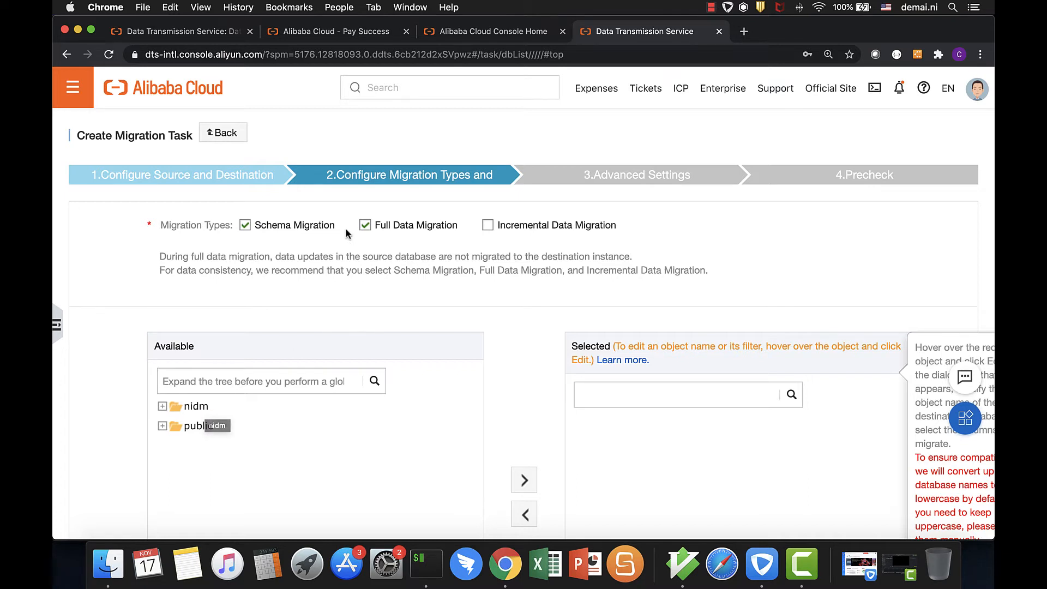
Enable Schema Migration and Incremental Data Migration, and add the public schema's onlineretail table to the selected objects
left_click(246, 226)
left_click(488, 226)
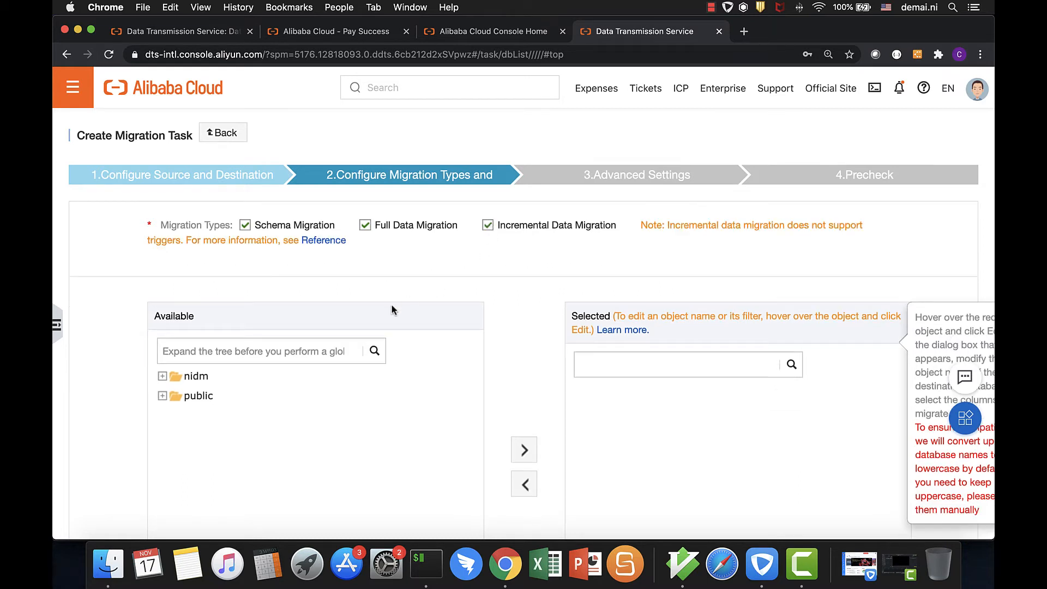
scroll(411, 405, "down", 1)
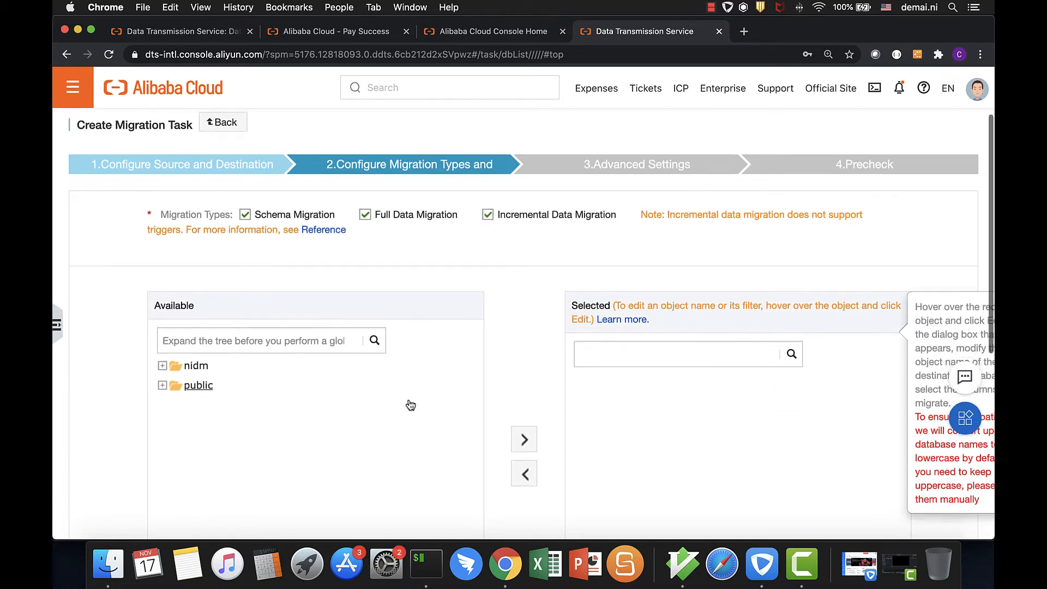
left_click(162, 385)
left_click(178, 404)
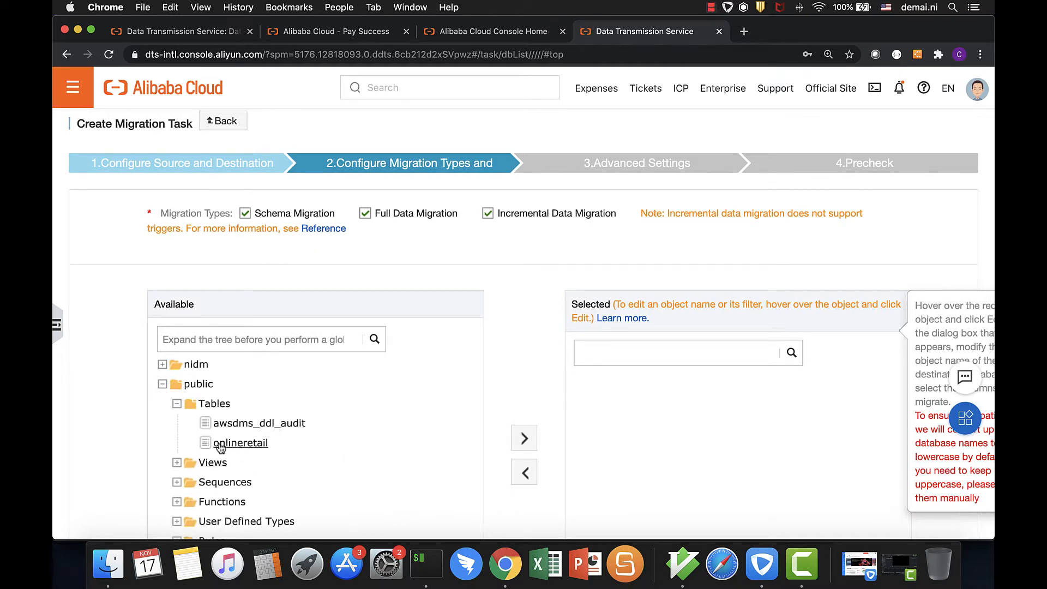
left_click(235, 446)
left_click(527, 442)
Run the migration task's precheck, review the check items and proceed to the settings confirmation
scroll(731, 451, "down", 5)
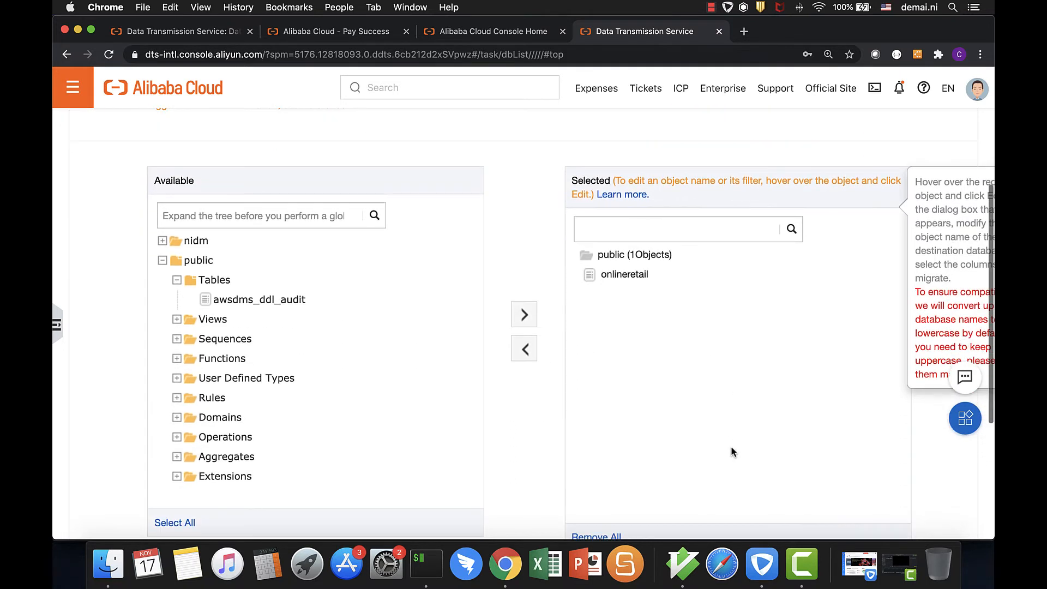
scroll(731, 451, "down", 3)
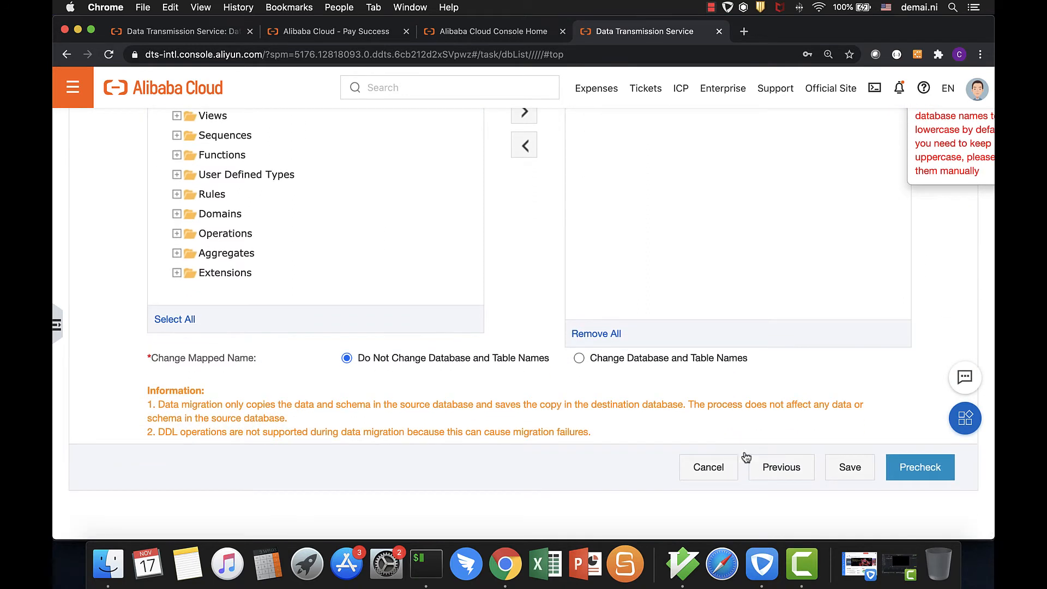
left_click(920, 467)
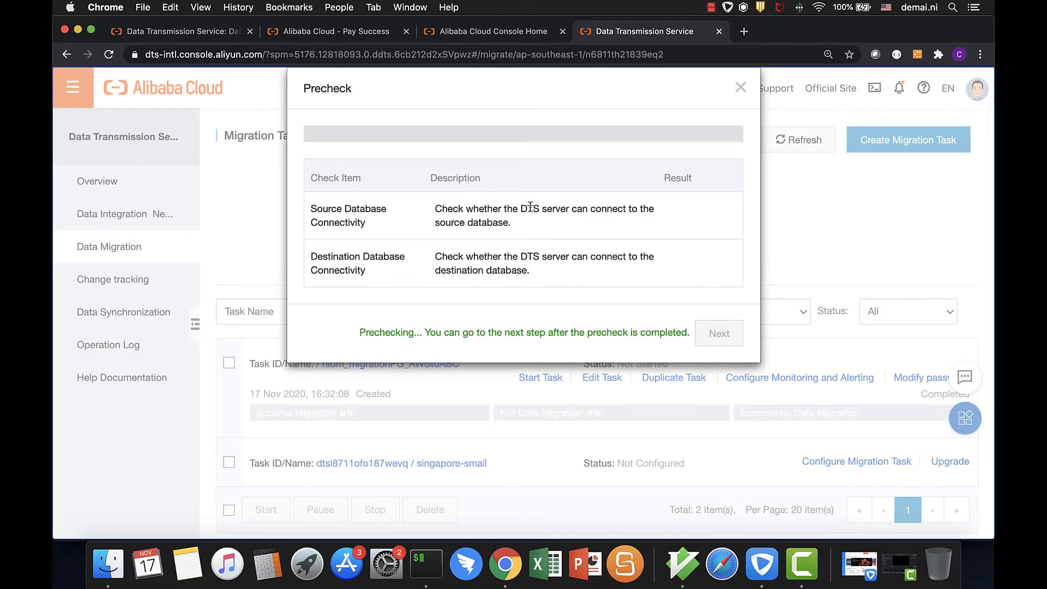
scroll(530, 209, "down", 5)
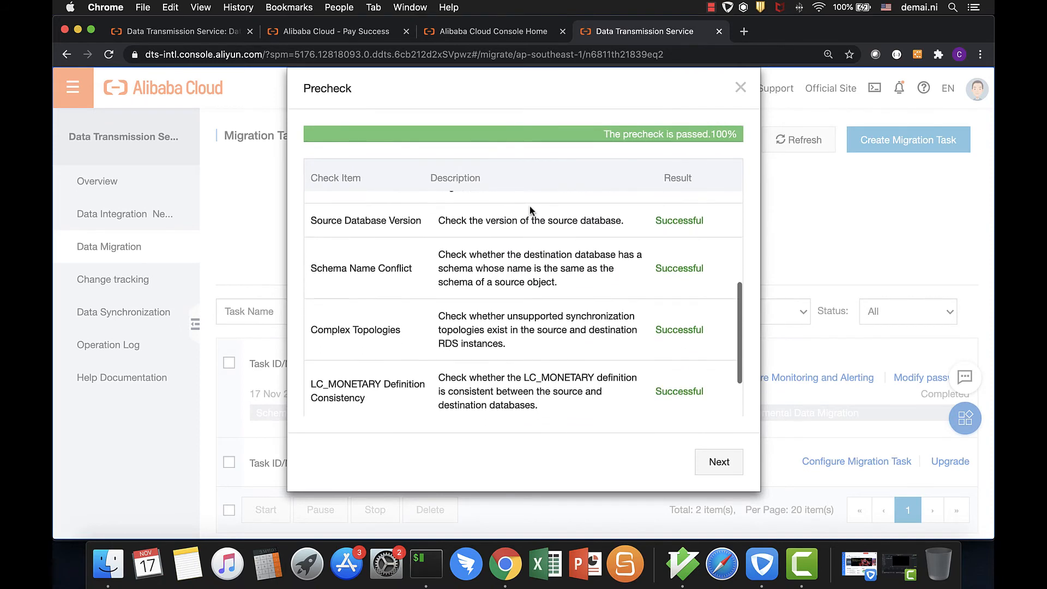
left_click(720, 463)
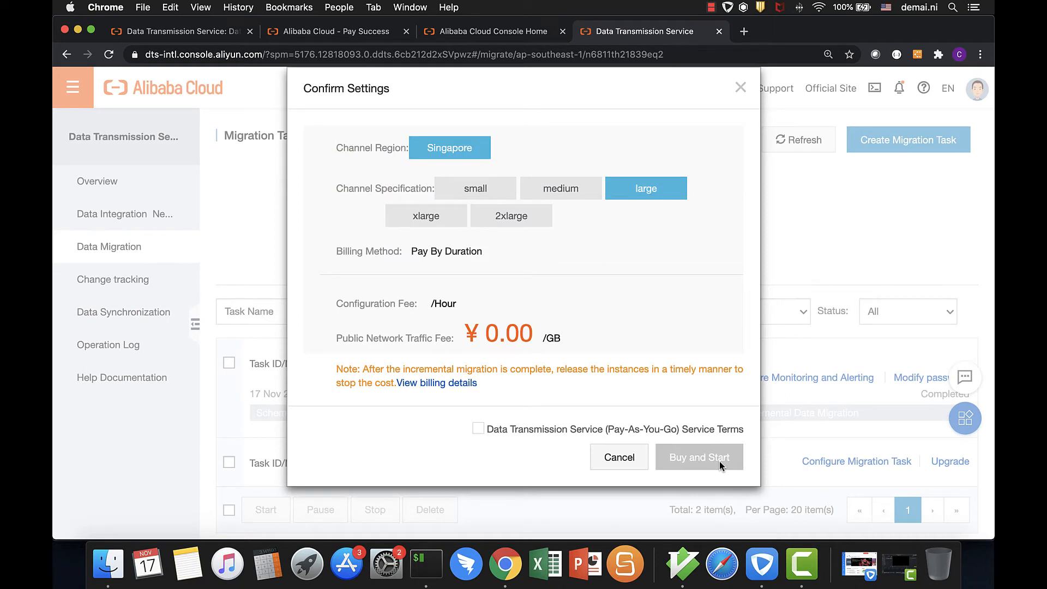
Choose the small channel specification, accept the Pay-As-You-Go service terms, and buy and start the migration
left_click(470, 192)
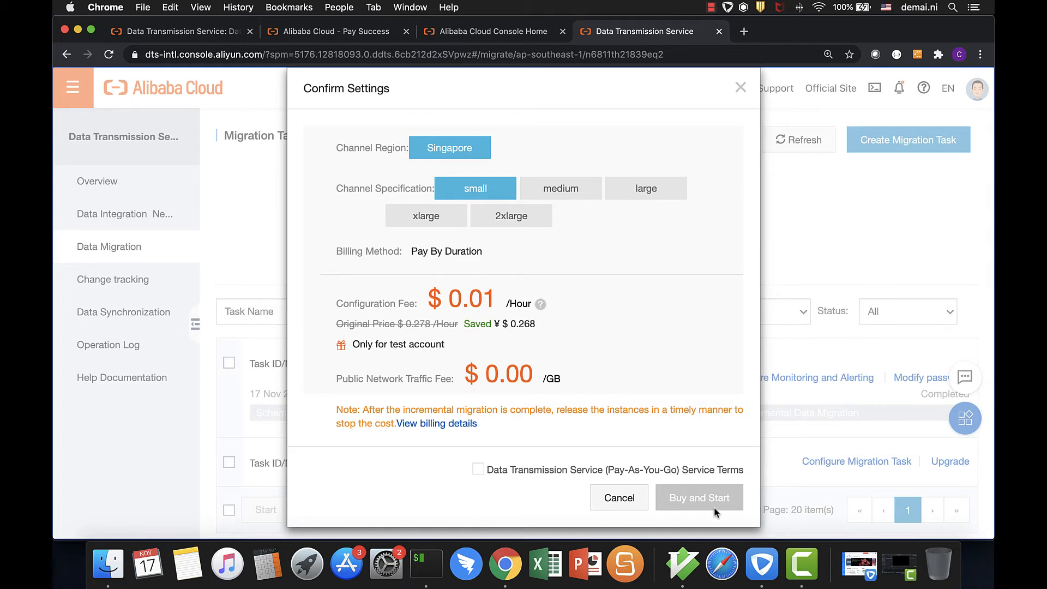
left_click(478, 470)
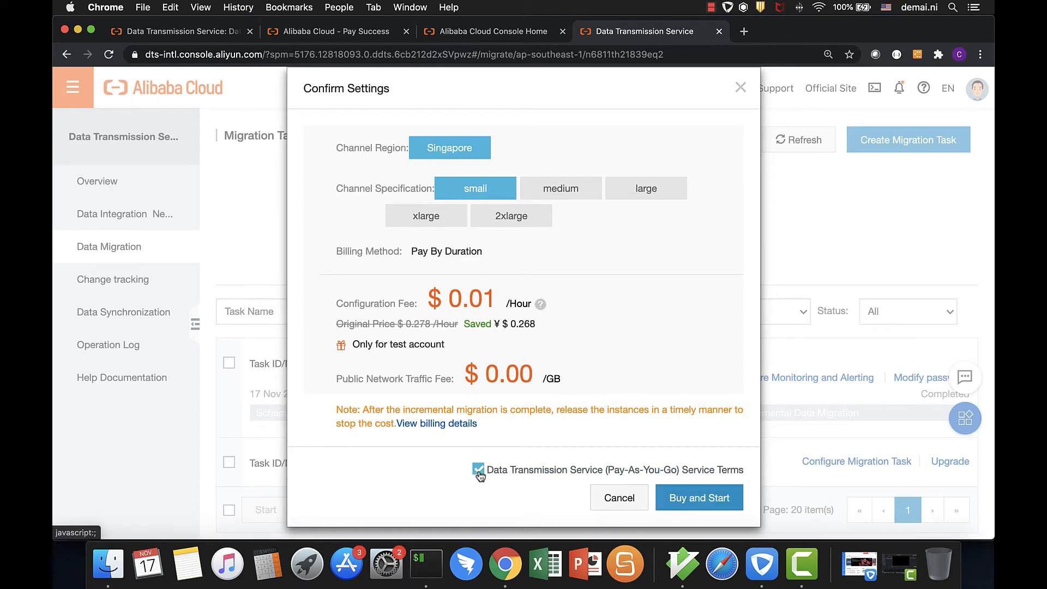
left_click(712, 499)
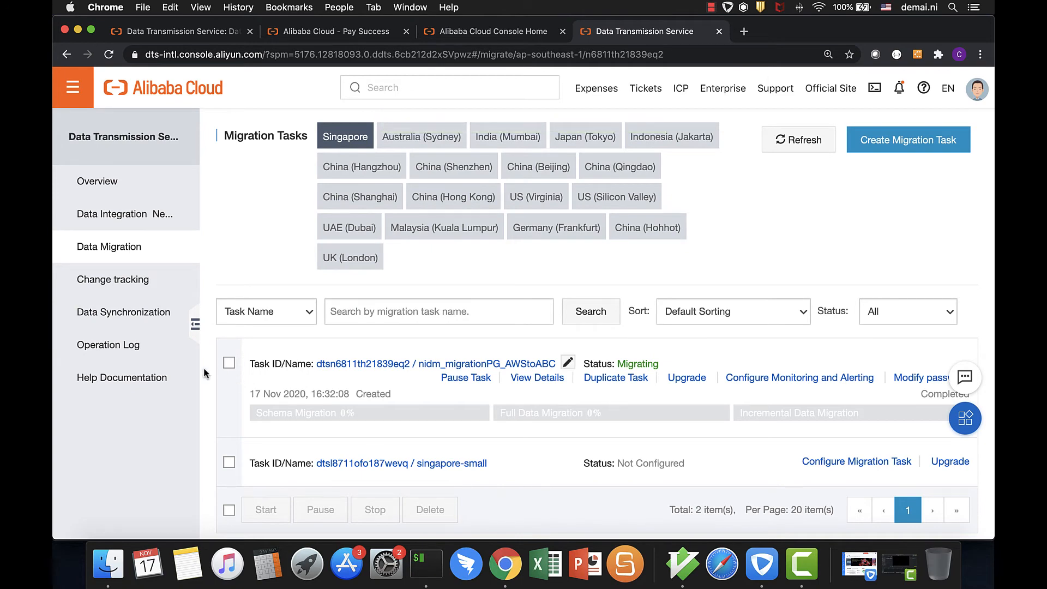
Open the migration task nidm_migrationPG_AWStoABC and review its configuration, connection details and task log
left_click(229, 364)
scroll(600, 376, "down", 2)
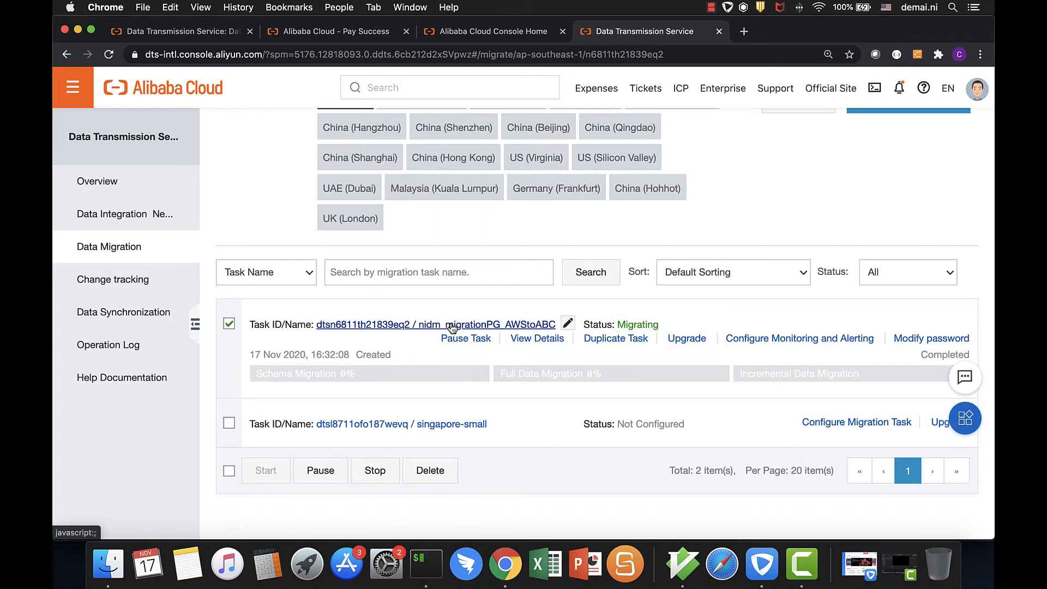
left_click(451, 327)
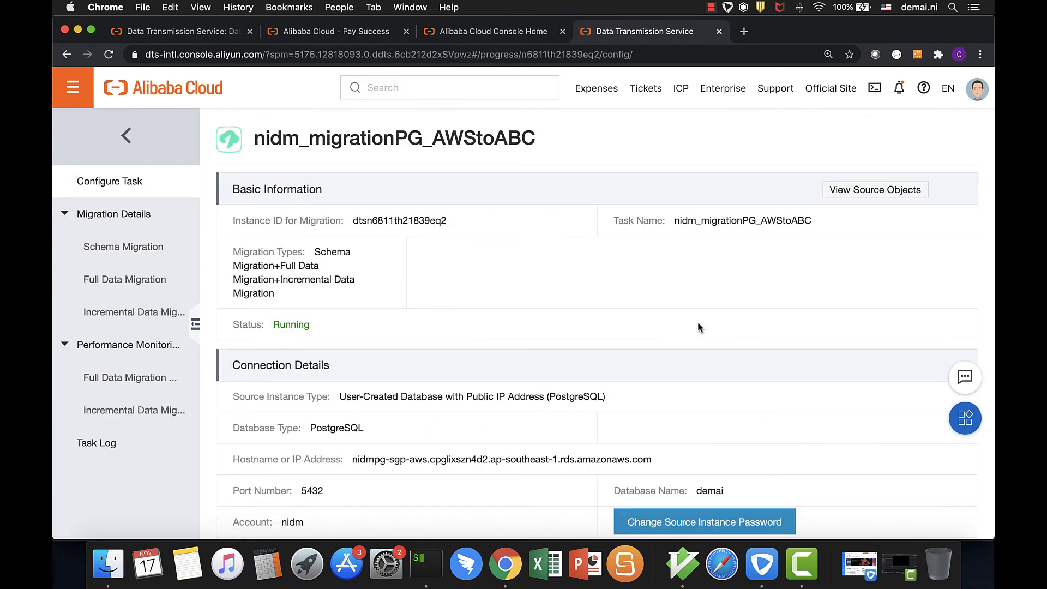
scroll(699, 324, "down", 8)
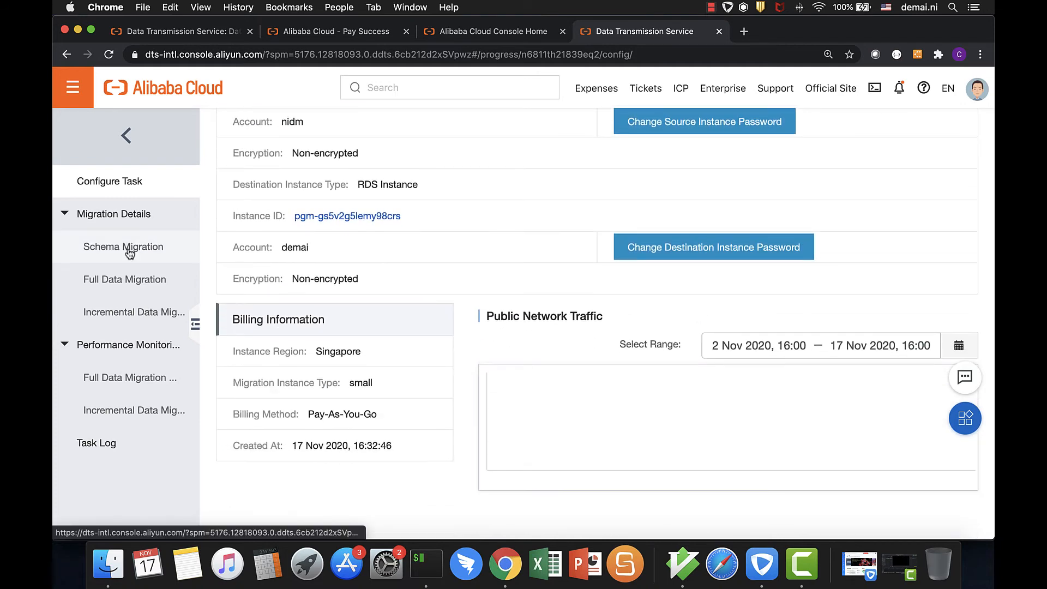
left_click(109, 443)
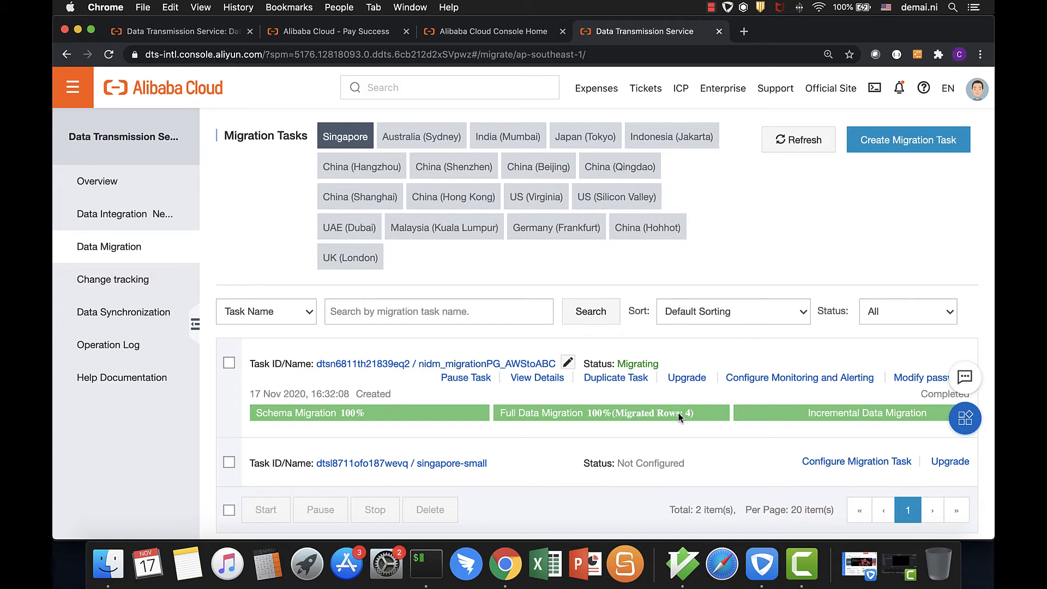
Query all rows of onlineretail in the destination's psql session in iTerm, and return to the migration task list
left_click(426, 565)
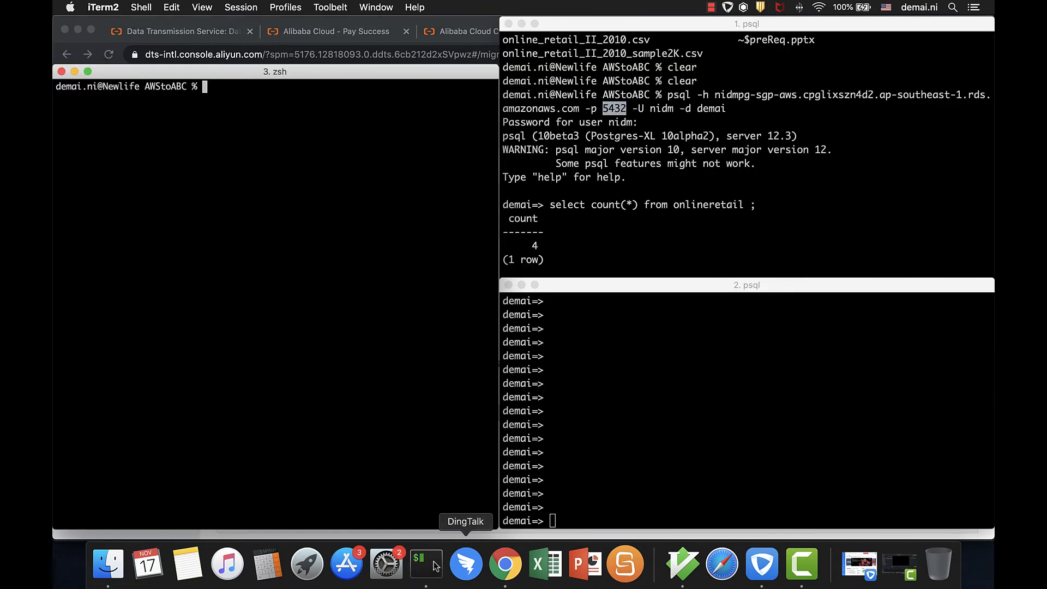
left_click(658, 457)
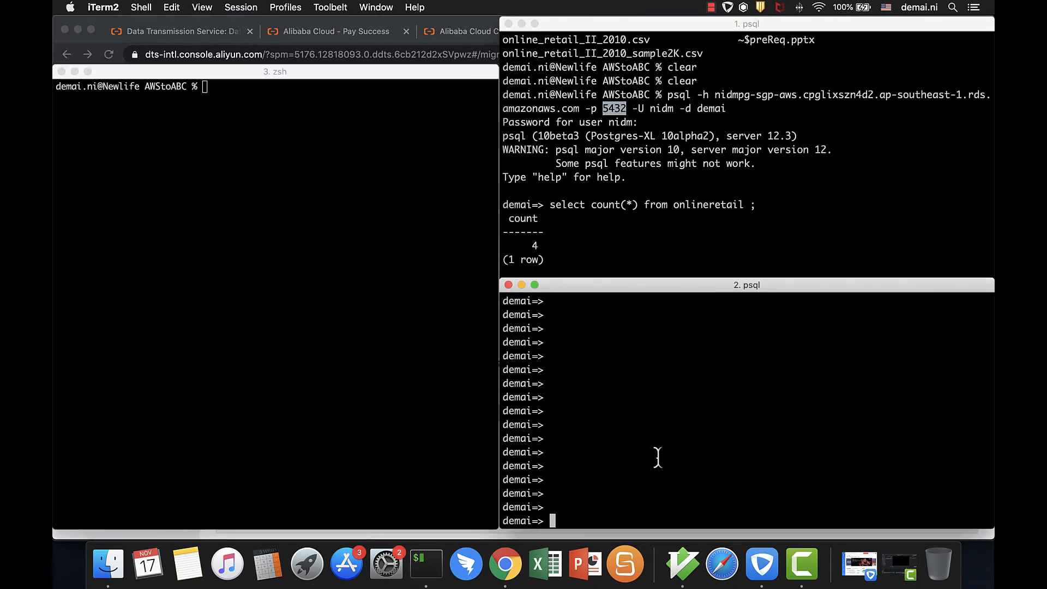
key("Up")
key("Up")
key("Return")
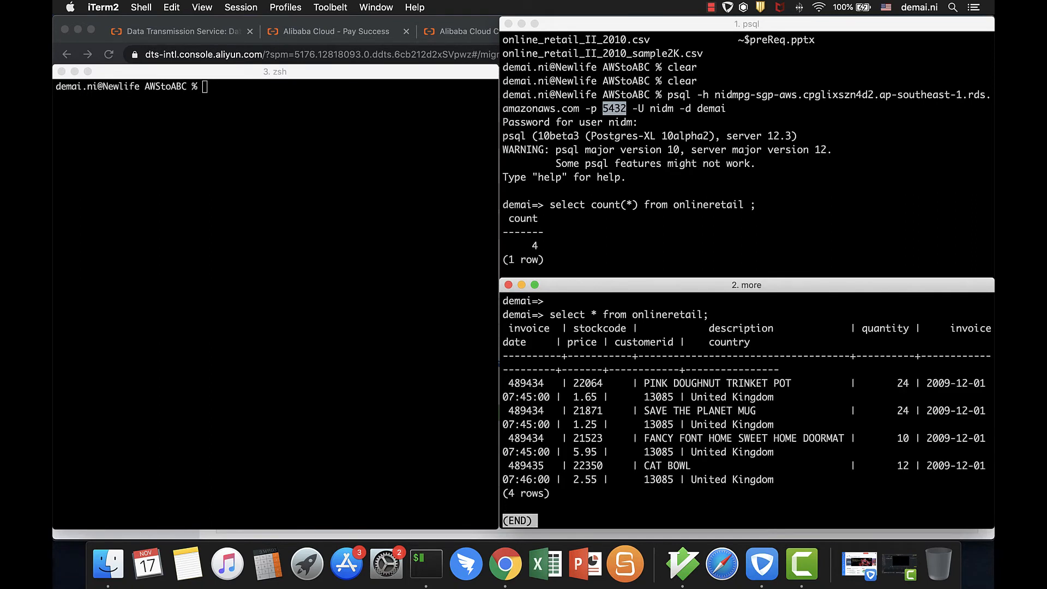
key("q")
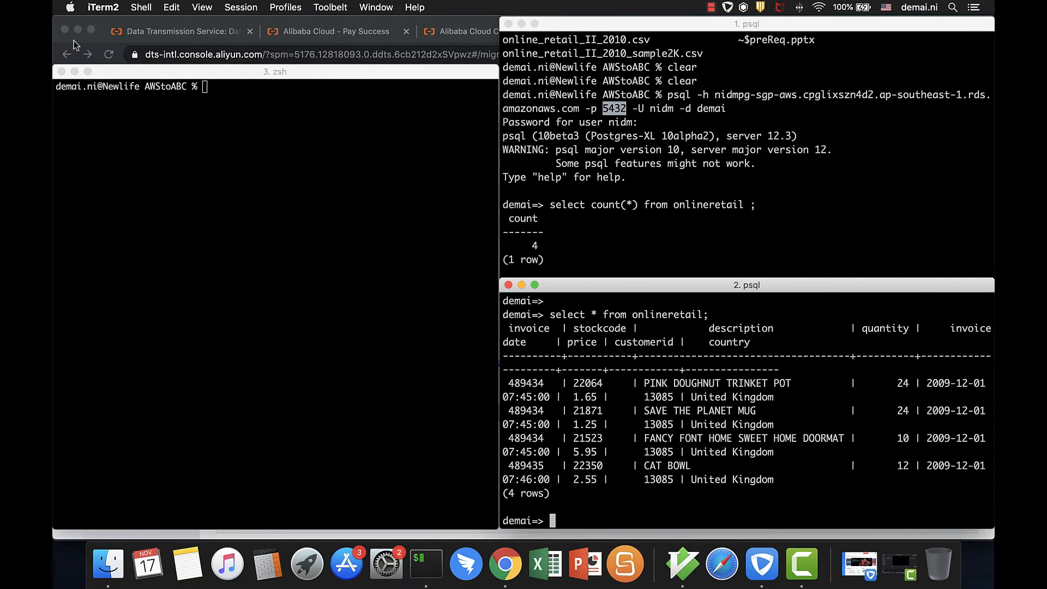
left_click(73, 40)
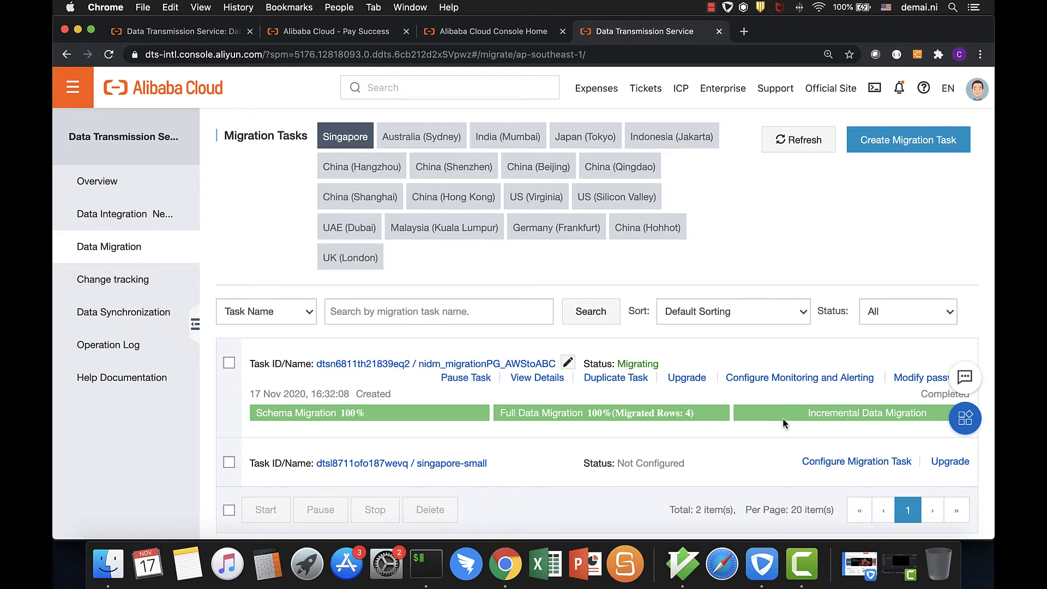
Switch to the zsh window in iTerm and list the files in the AWStoABC folder
left_click(426, 564)
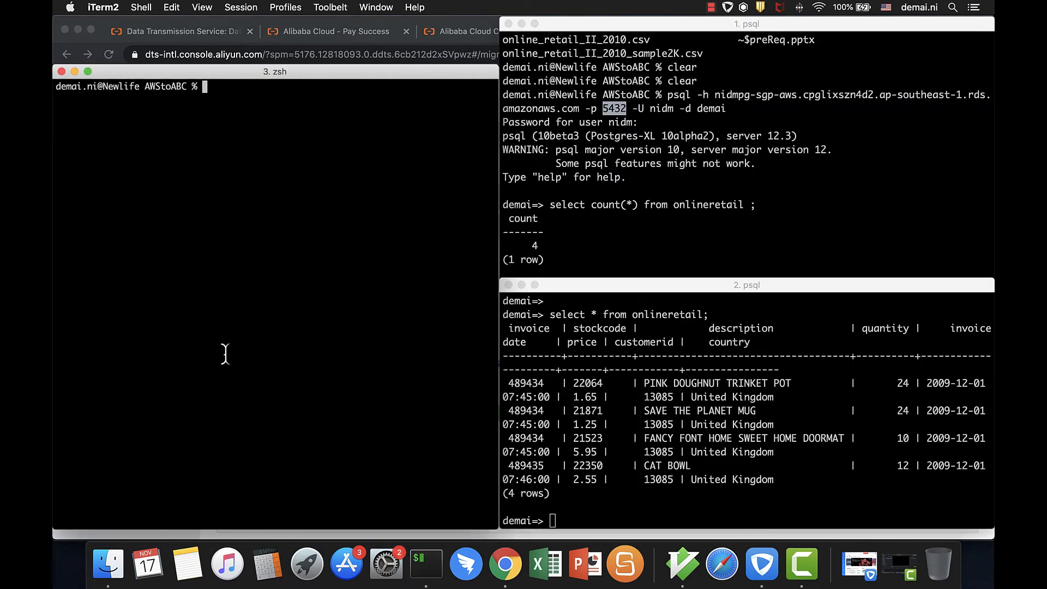
type("ls")
key("Return")
type("java LoadDataFromCVSToDB online")
key("BackSpace")
key("BackSpace")
key("BackSpace")
key("BackSpace")
key("BackSpace")
key("BackSpace")
key("BackSpace")
key("BackSpace")
key("BackSpace")
key("BackSpace")
key("BackSpace")
key("BackSpace")
key("BackSpace")
key("BackSpace")
key("BackSpace")
key("BackSpace")
key("BackSpace")
key("BackSpace")
key("BackSpace")
key("BackSpace")
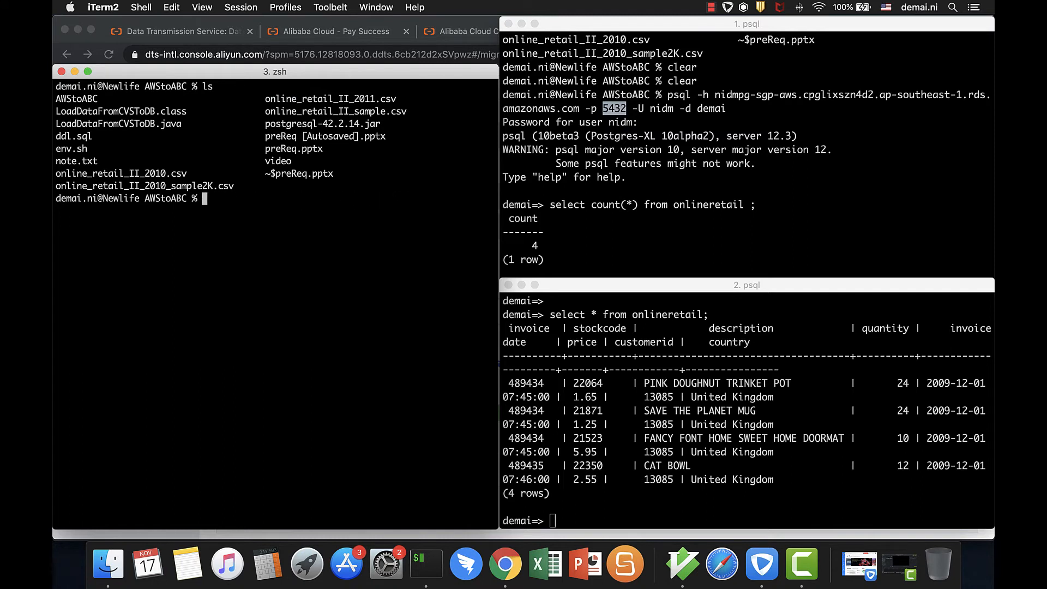
Source env.sh in the zsh window to set the connection variables for the AWS PostgreSQL instance
type("source env.sh")
key("Return")
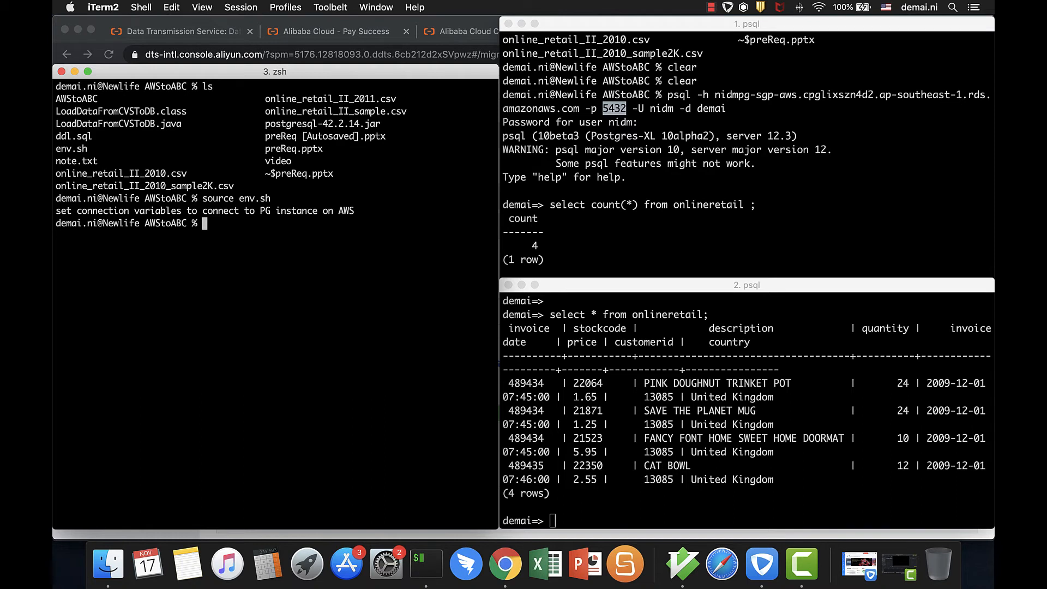
Run the Java program LoadDataFromCVSToDB with online_retail_II_2010_sample2K.csv to load its rows into the AWS database
type("java Lo")
key("Tab")
key("BackSpace")
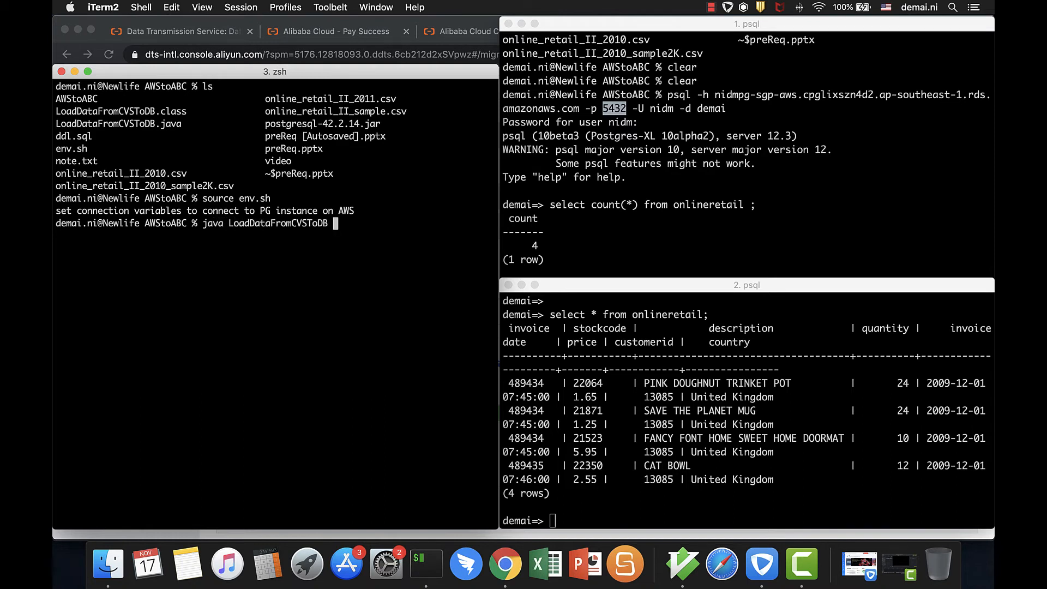
type("one")
key("Tab")
type("201")
key("Tab")
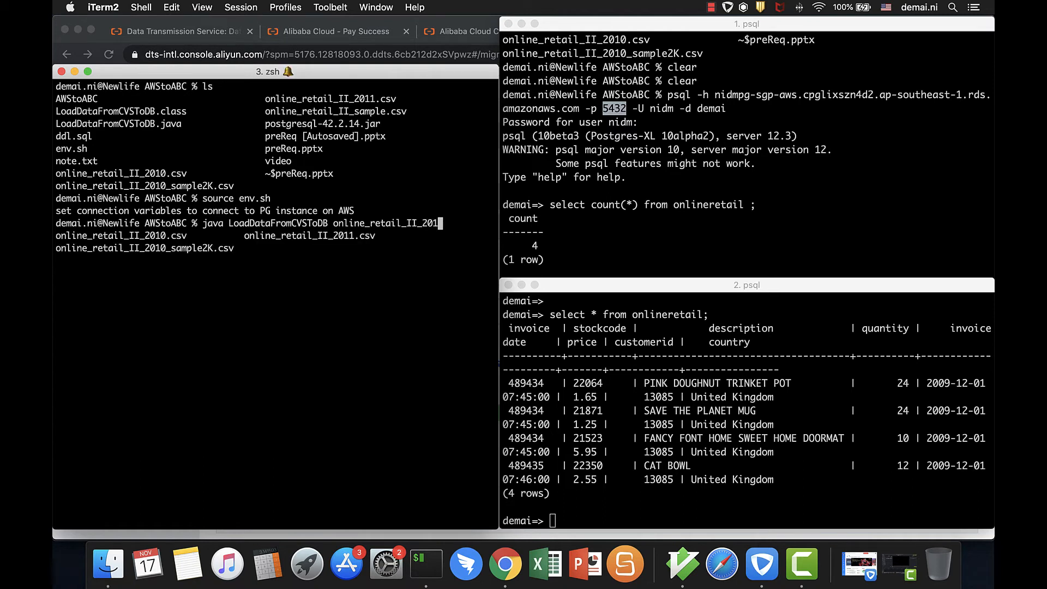
type("0")
key("Tab")
type("_s")
key("Tab")
key("Return")
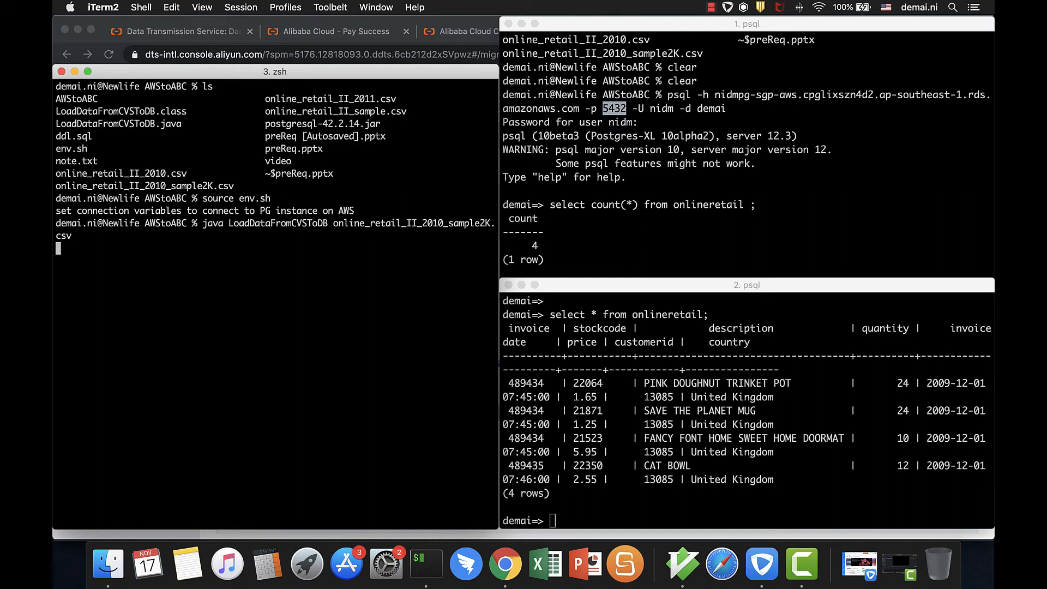
In the source's psql session, query all rows of onlineretail, exit the result view and count the table's rows
left_click(725, 242)
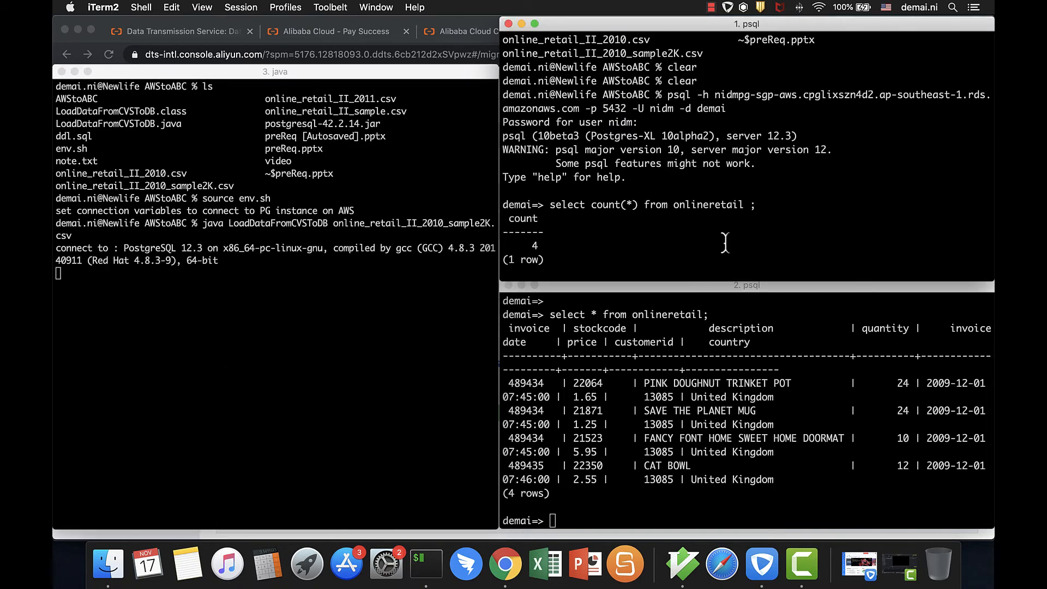
key("Up")
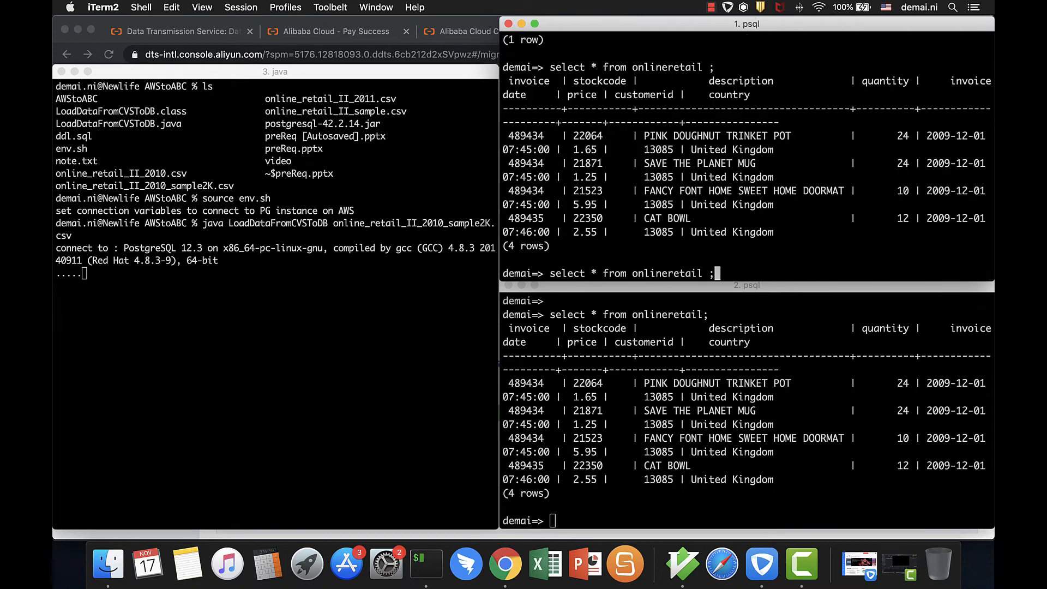
key("Return")
key("q")
key("Up")
key("Up")
key("Return")
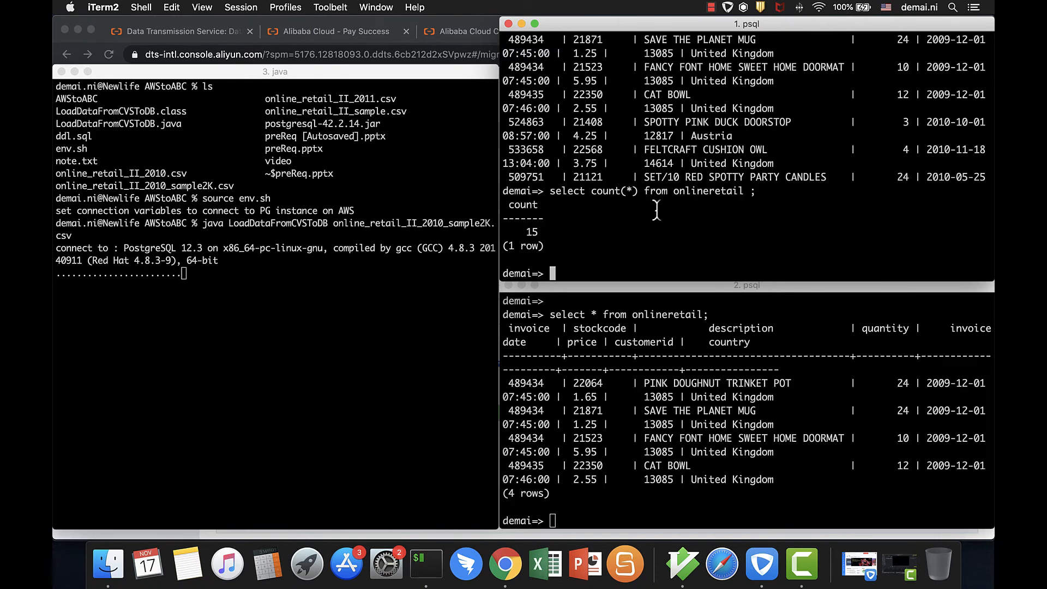
Count the rows of onlineretail in the destination's psql session with select count(*) from onlineretail
left_click(618, 424)
key("Up")
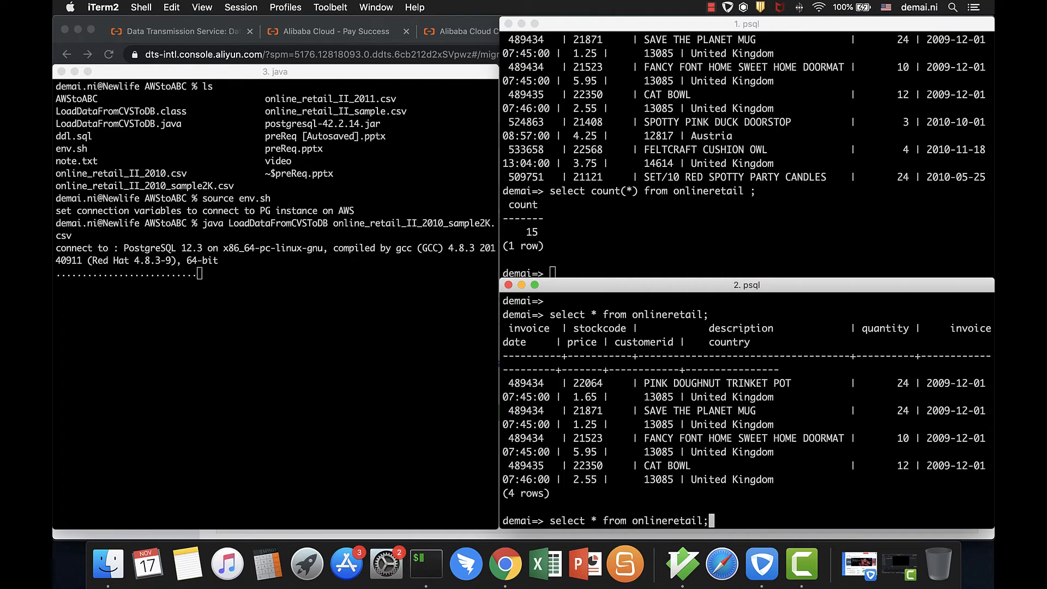
key("Left")
key("Left")
key("Left")
key("Left")
key("Left")
key("Left")
key("Left")
key("Left")
key("Left")
key("Left")
key("Left")
key("Left")
key("Left")
key("Left")
key("Left")
key("Left")
key("Left")
key("Left")
key("Left")
key("Left")
type("c")
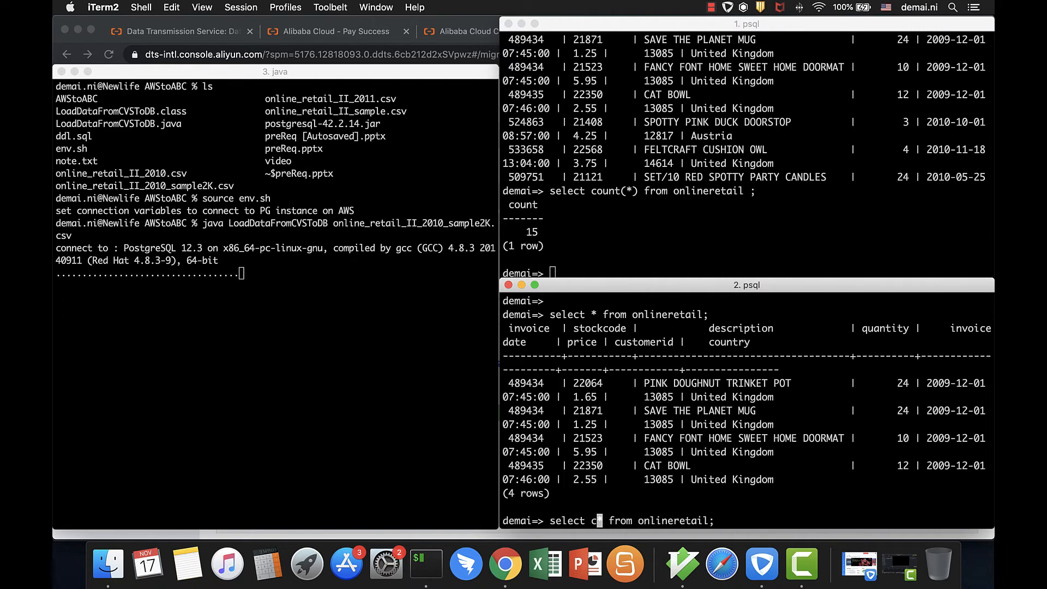
type("ount(")
key("Right")
type(")")
key("Return")
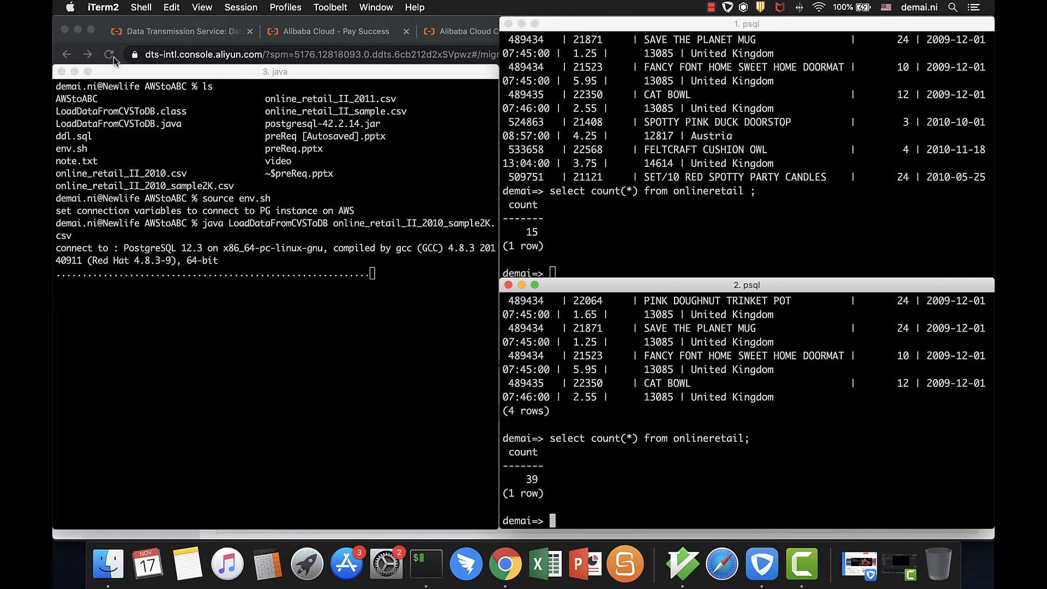
Switch to Chrome, open the nidm_migrationPG_AWStoABC task and review its schema, full and incremental data migration details
left_click(99, 41)
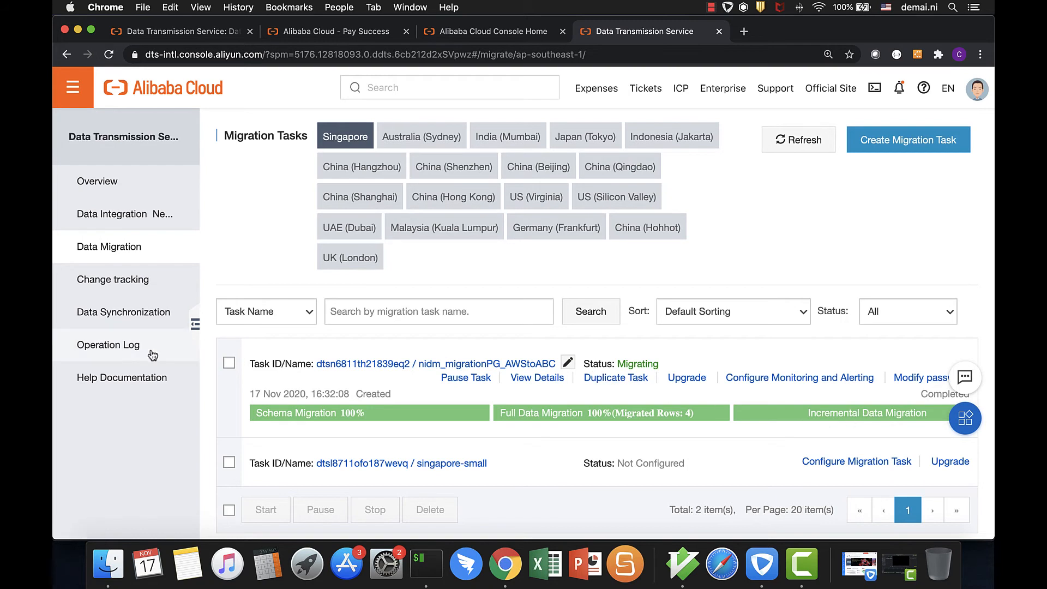
left_click(366, 364)
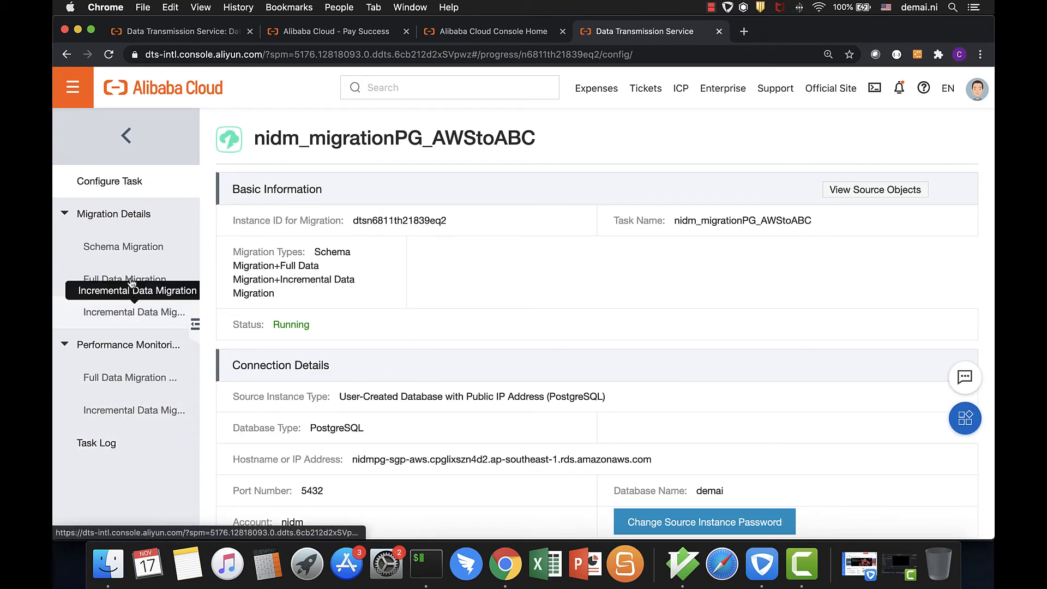
left_click(121, 248)
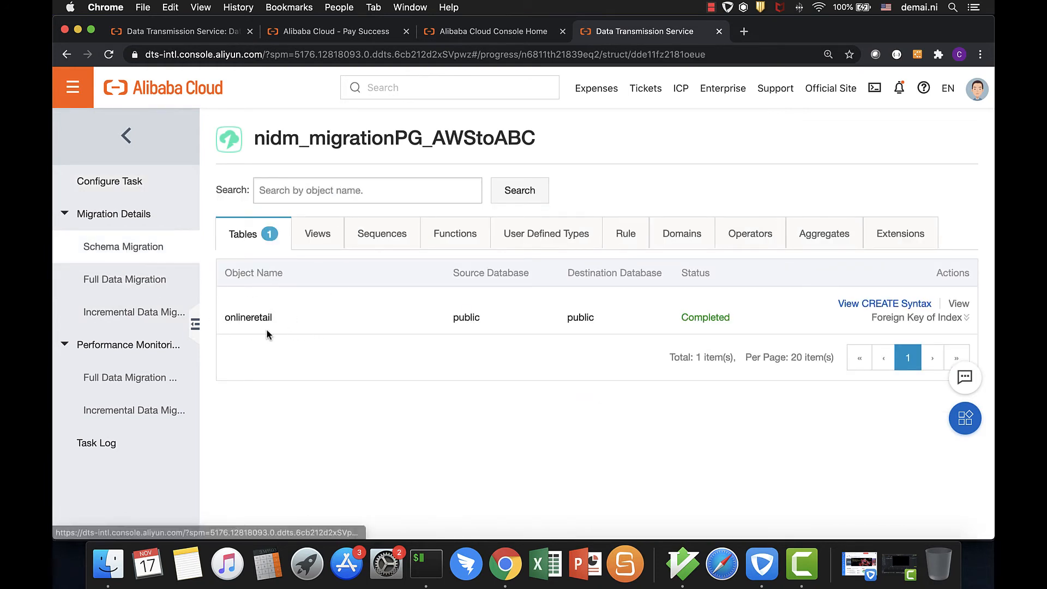
left_click(96, 281)
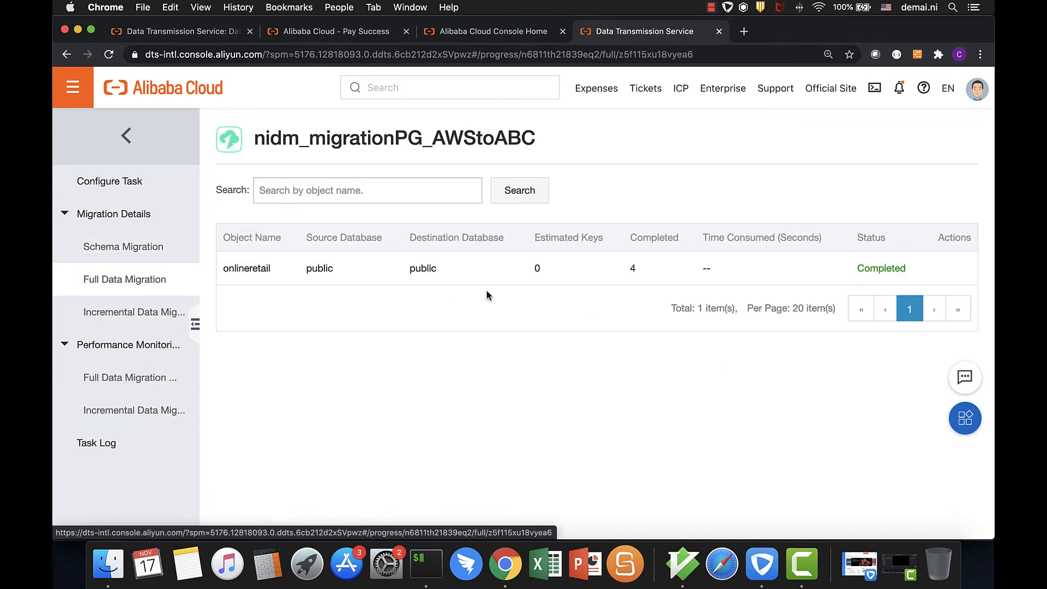
left_click(107, 319)
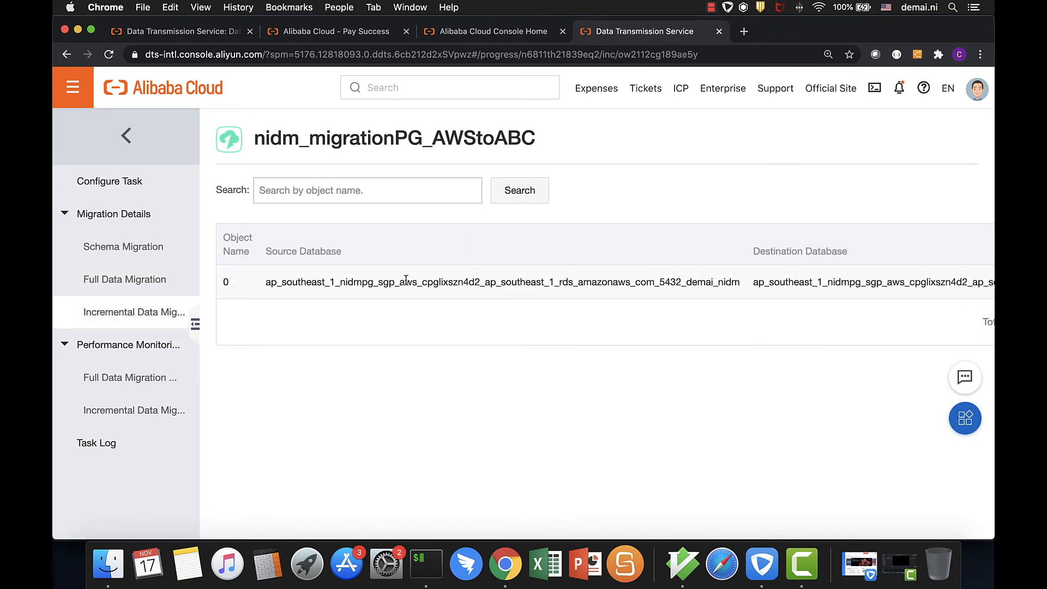
Examine the incremental migration link topology, performance charts and task log at 100% page zoom, and return to the incremental performance page
left_click(121, 418)
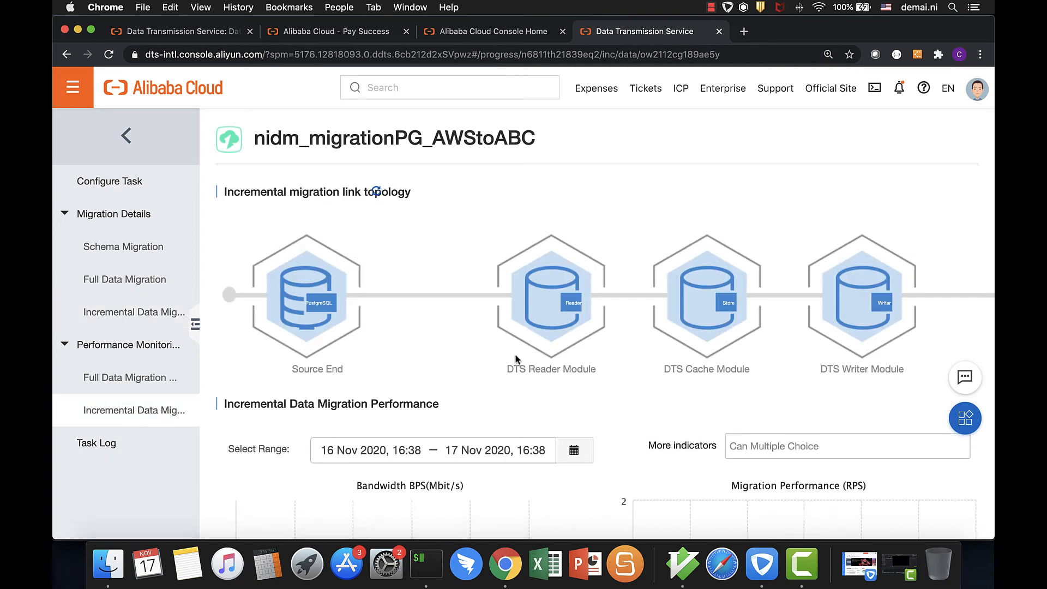
key("super+minus")
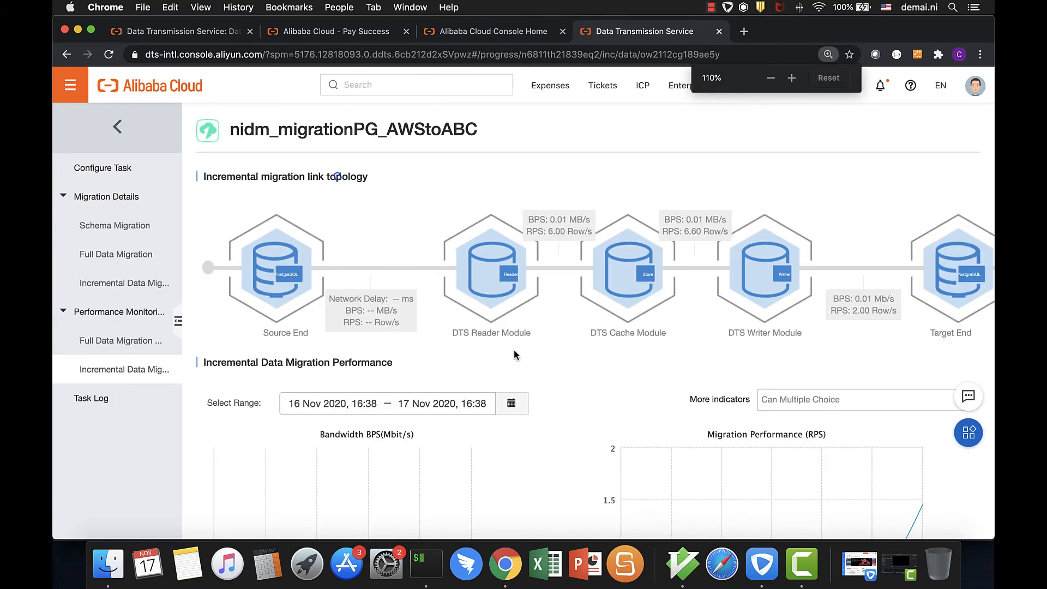
key("super+minus")
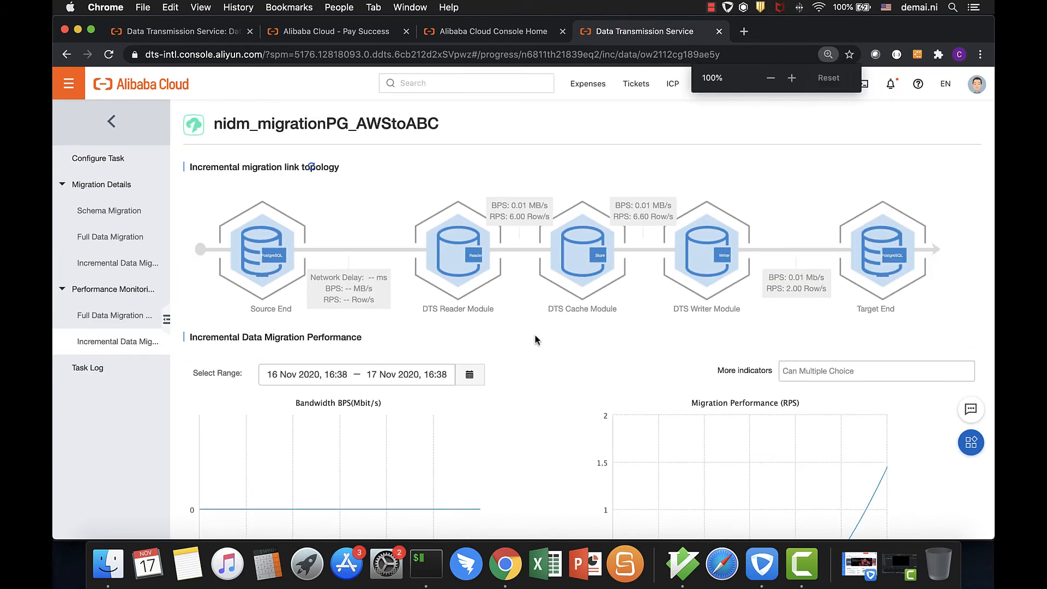
scroll(559, 354, "down", 3)
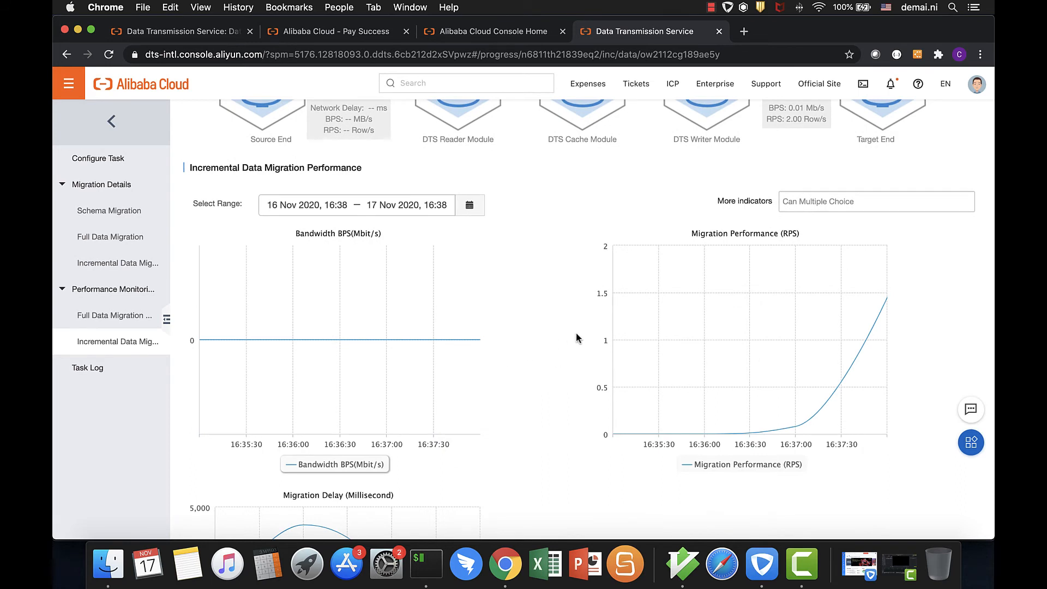
scroll(600, 331, "down", 5)
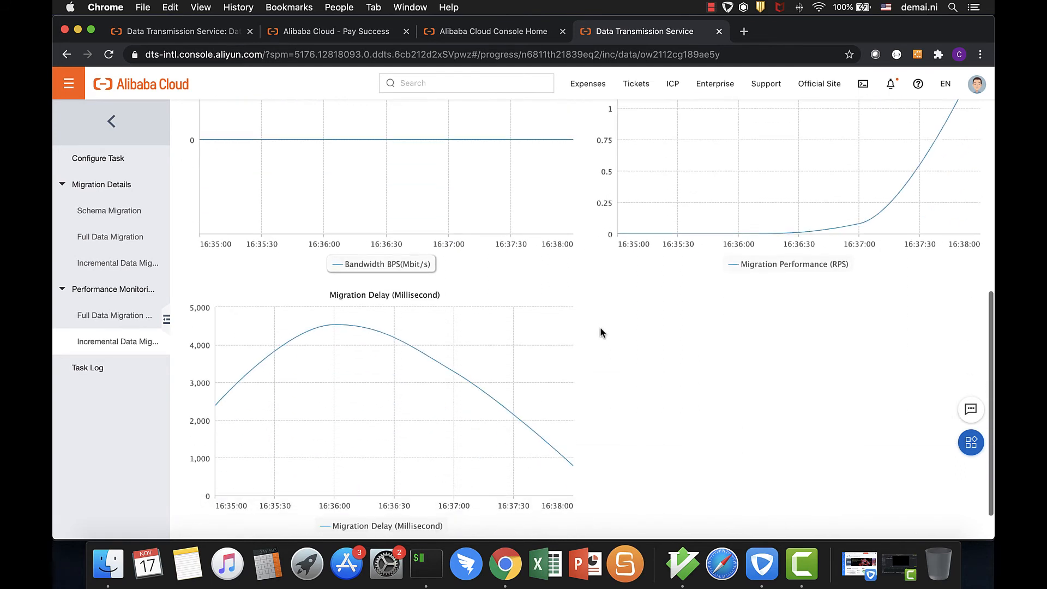
left_click(80, 368)
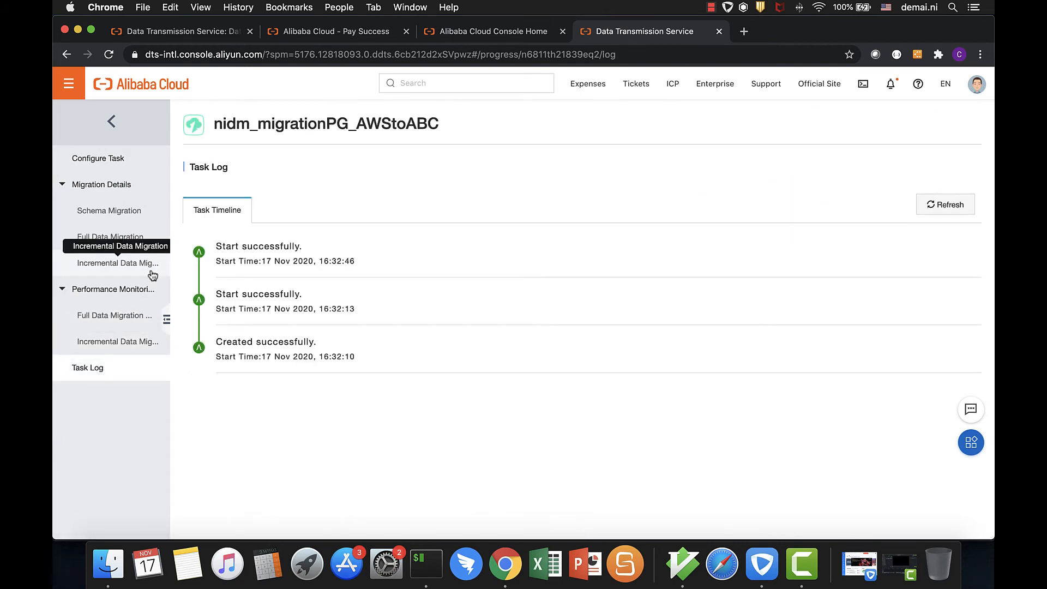
left_click(121, 342)
Switch to iTerm and repeat the onlineretail row count in the destination's psql session
left_click(426, 564)
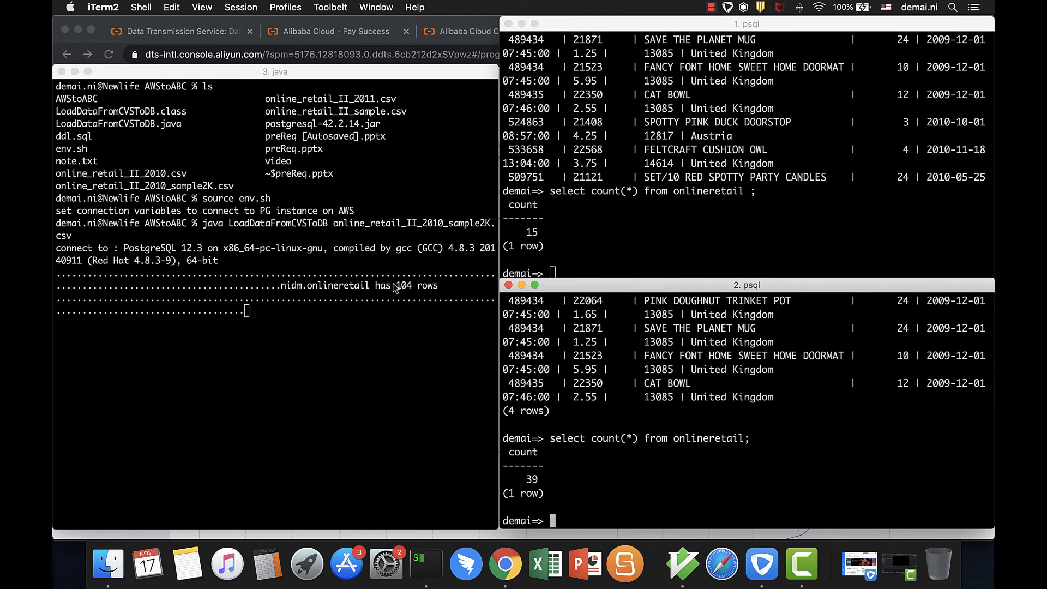
key("Up")
key("Return")
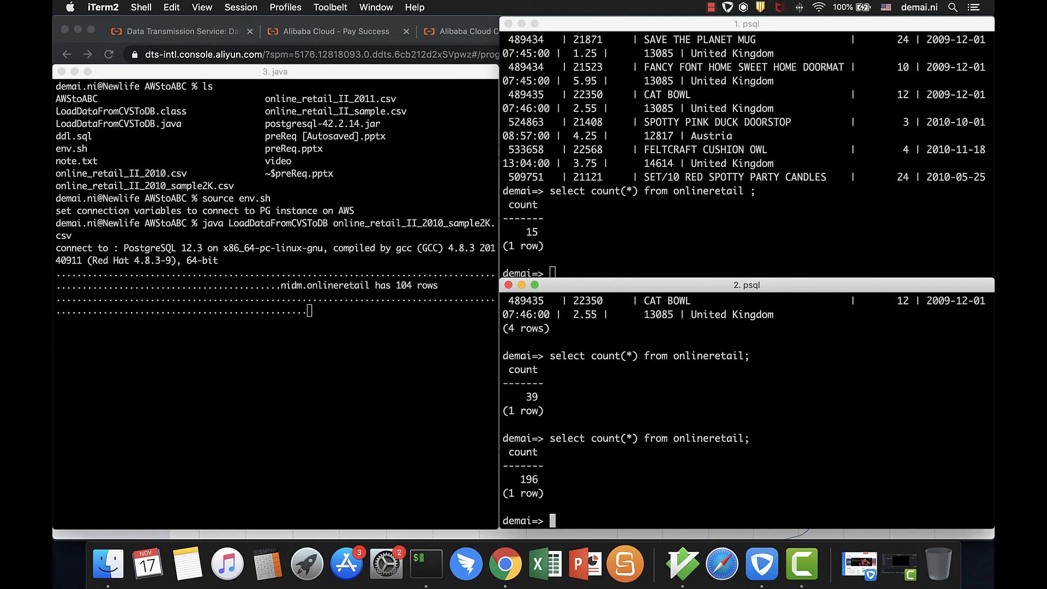
Stop the Java data load and compare the onlineretail row counts in the source and destination psql sessions
left_click(400, 390)
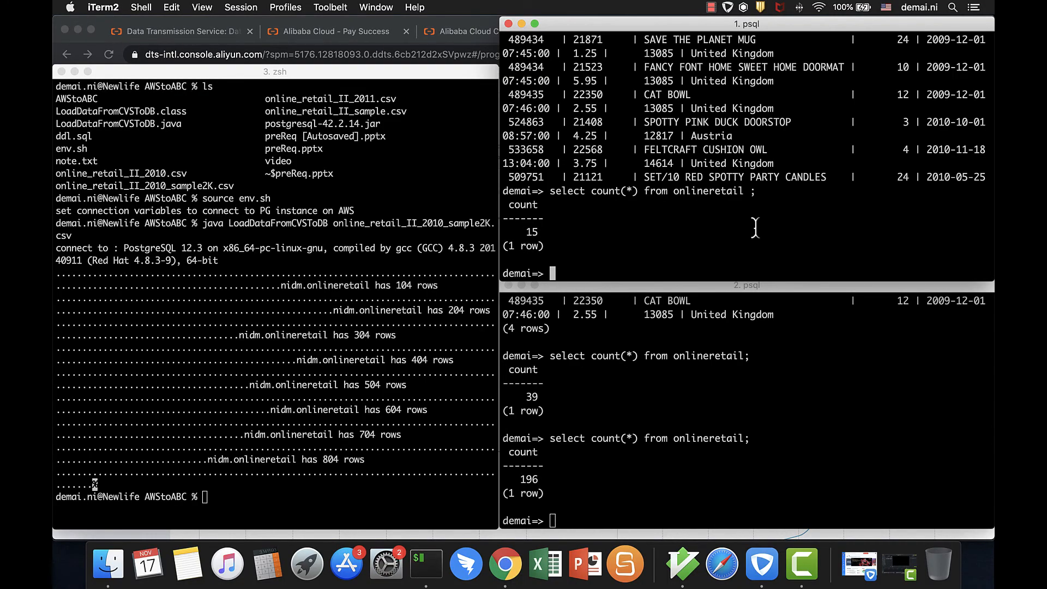
key("Up")
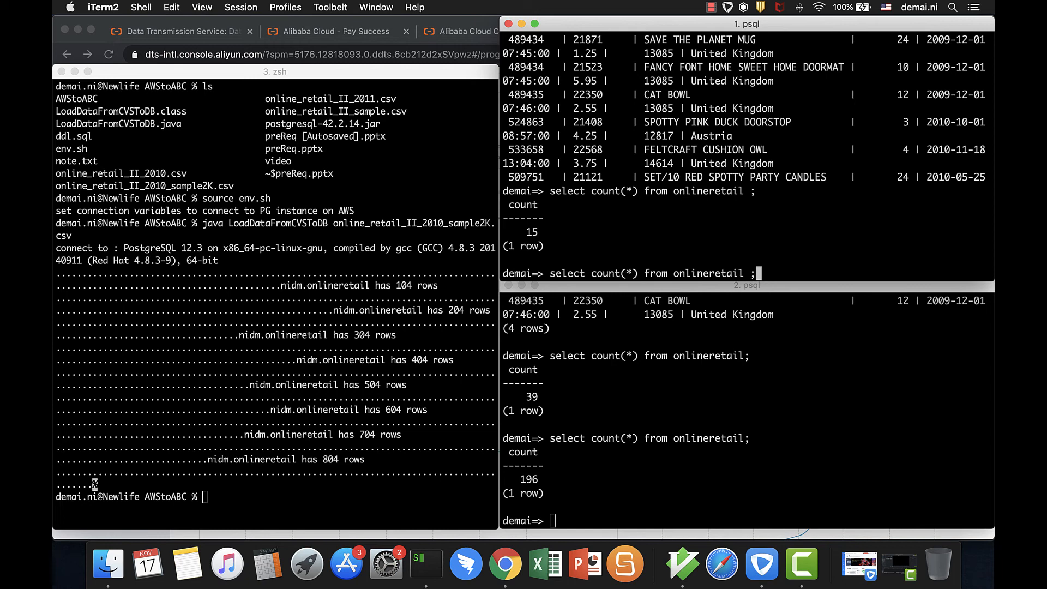
key("Return")
left_click(707, 410)
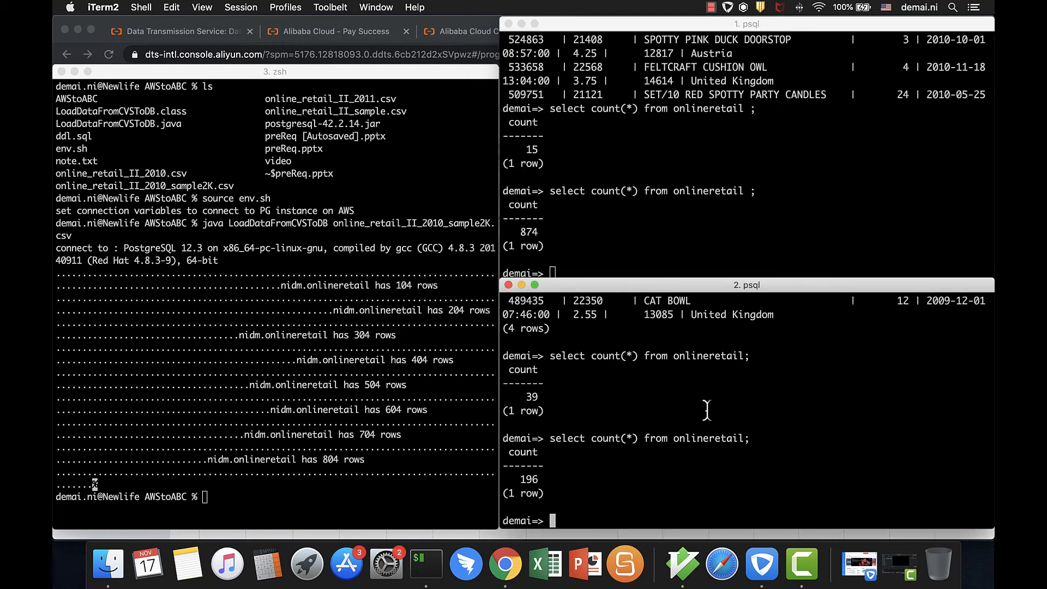
key("Up")
key("Return")
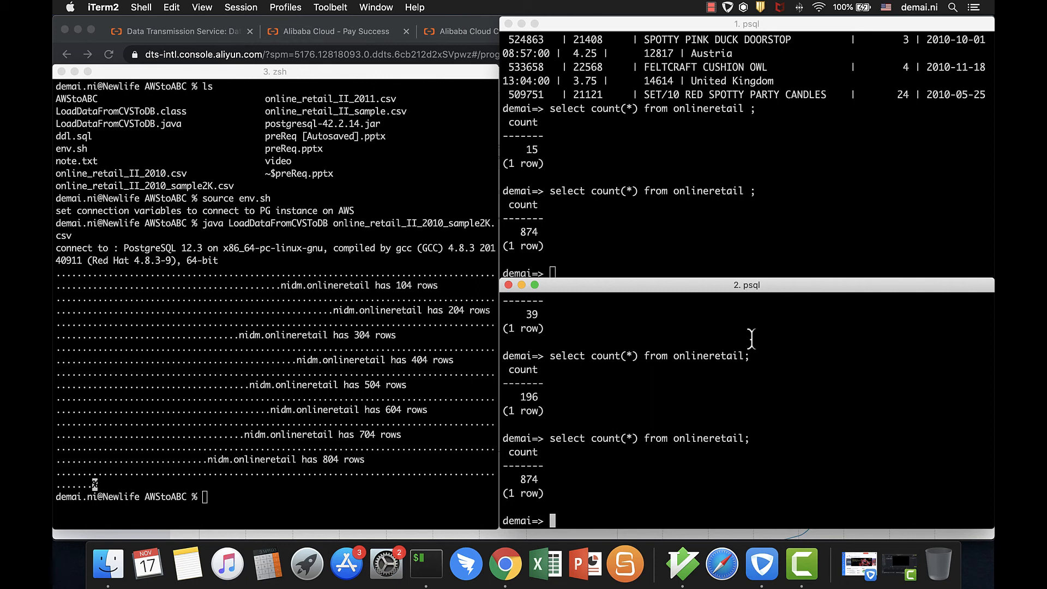
Switch back to Chrome and recheck the task's full data migration and incremental data migration details
left_click(506, 565)
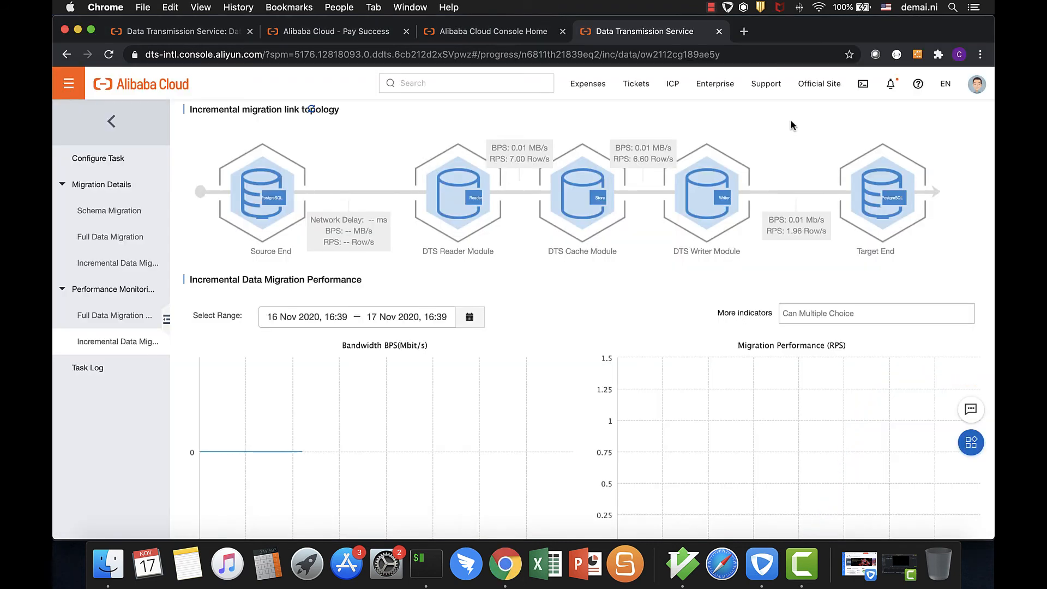
left_click(777, 55)
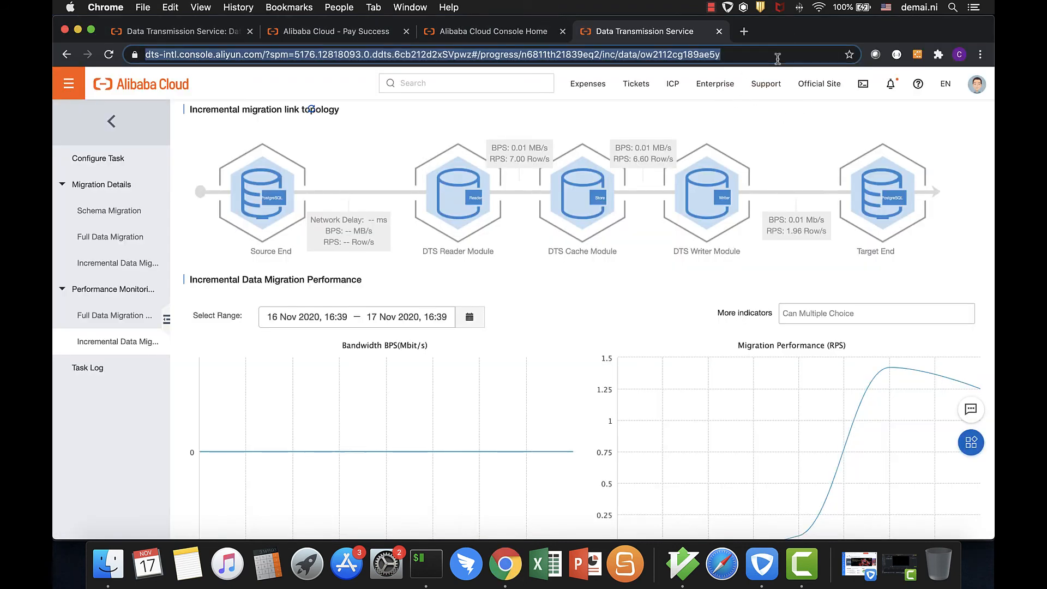
left_click(114, 246)
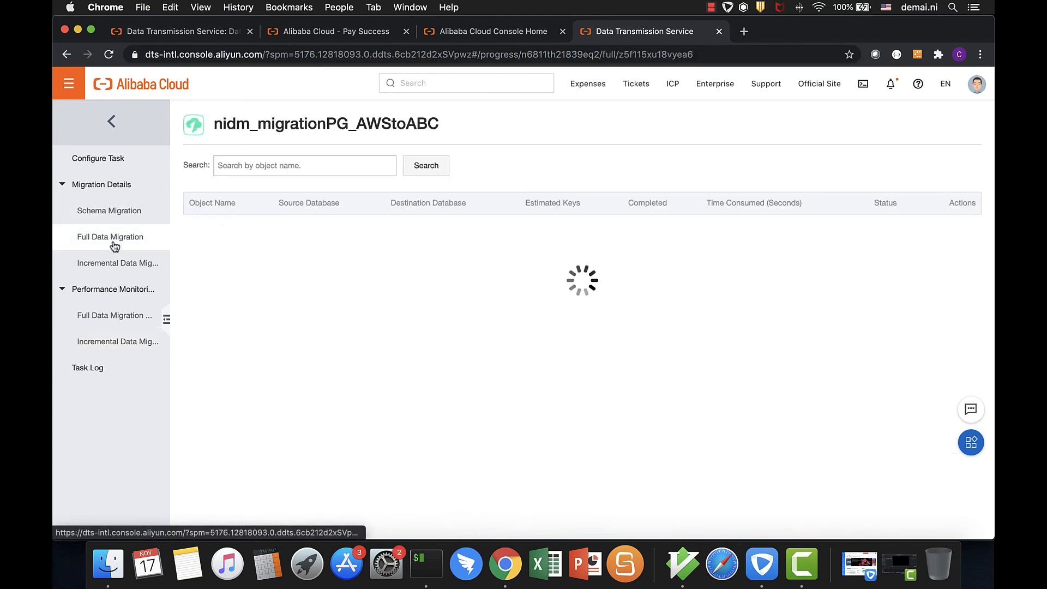
left_click(121, 273)
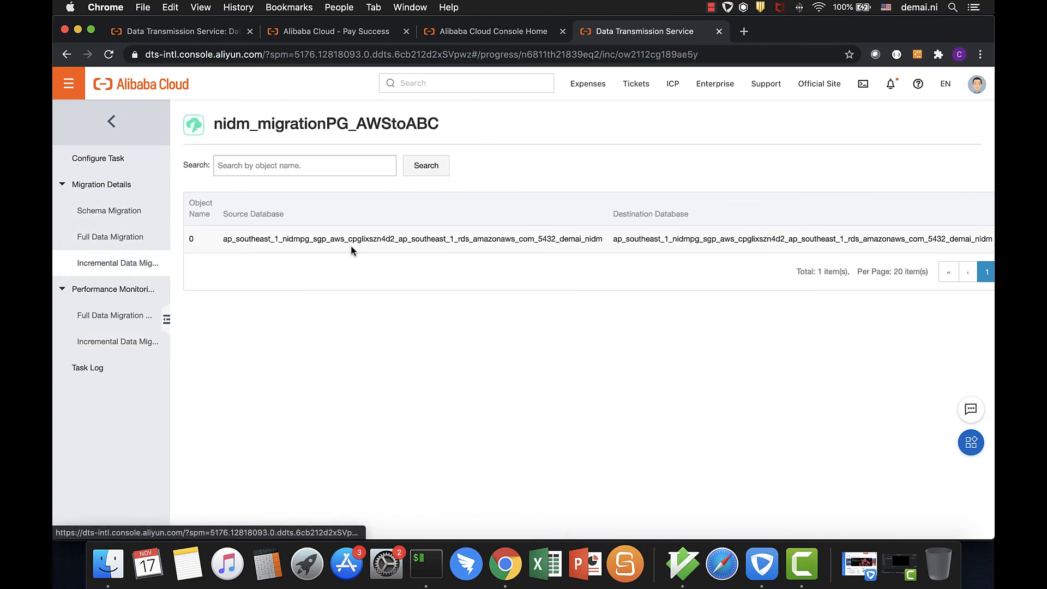
Review the updated incremental migration performance and delay charts, the task log and the full data migration performance page
left_click(105, 343)
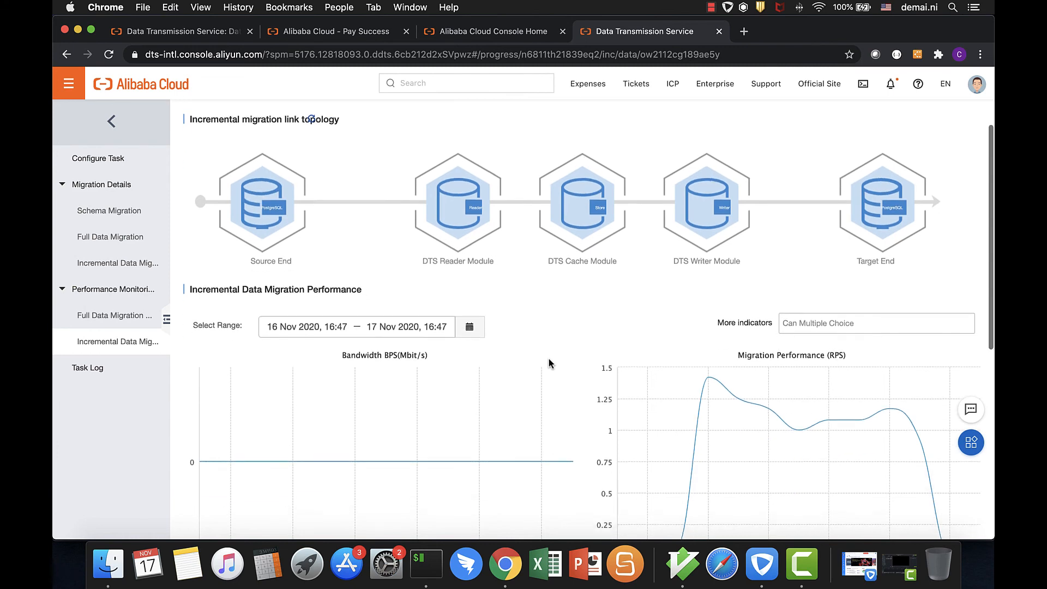
scroll(549, 363, "down", 3)
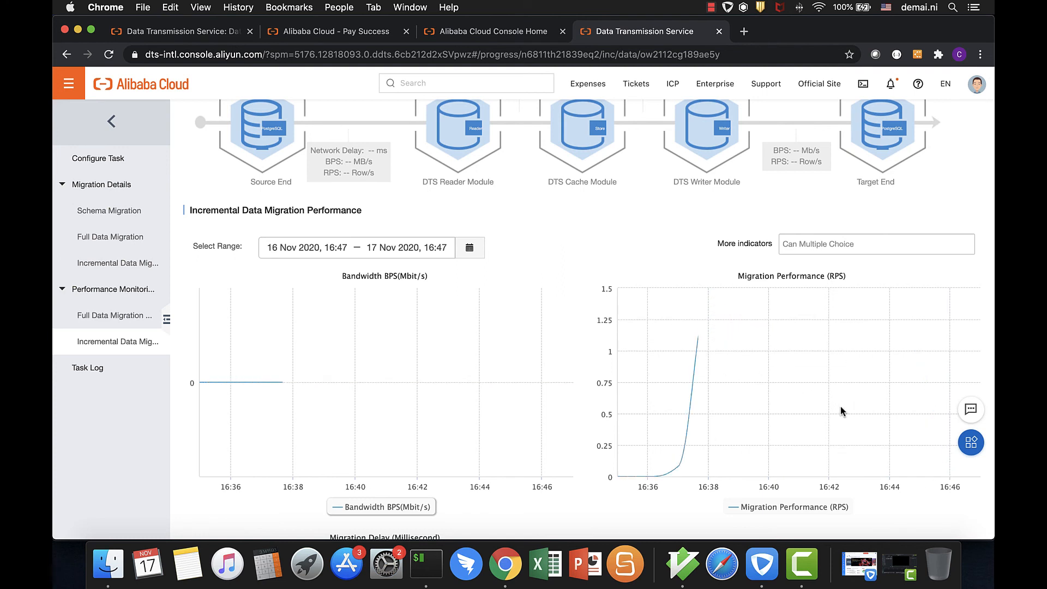
scroll(840, 406, "down", 2)
scroll(840, 408, "down", 5)
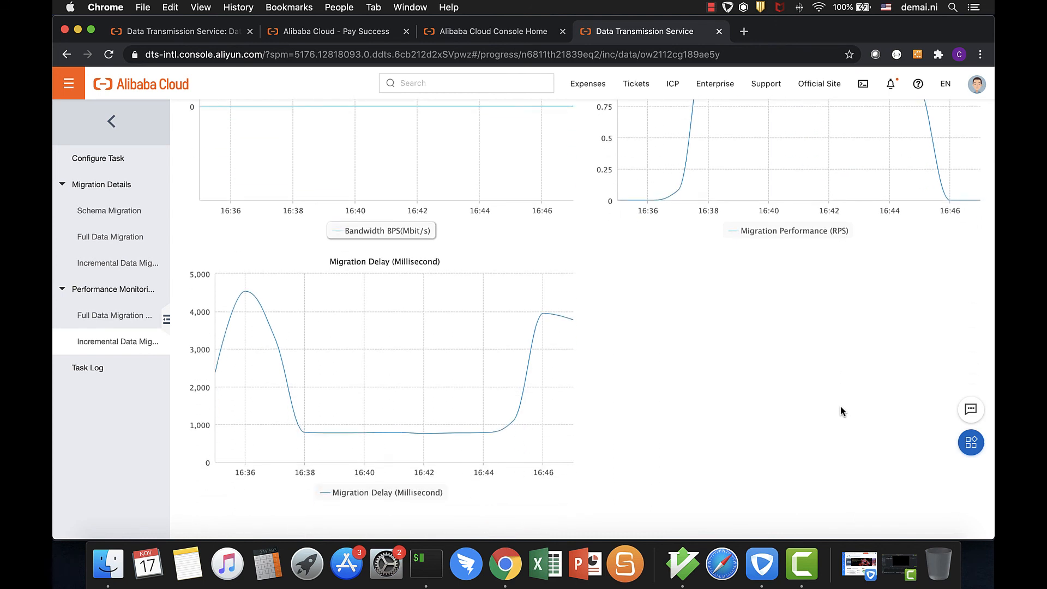
left_click(93, 370)
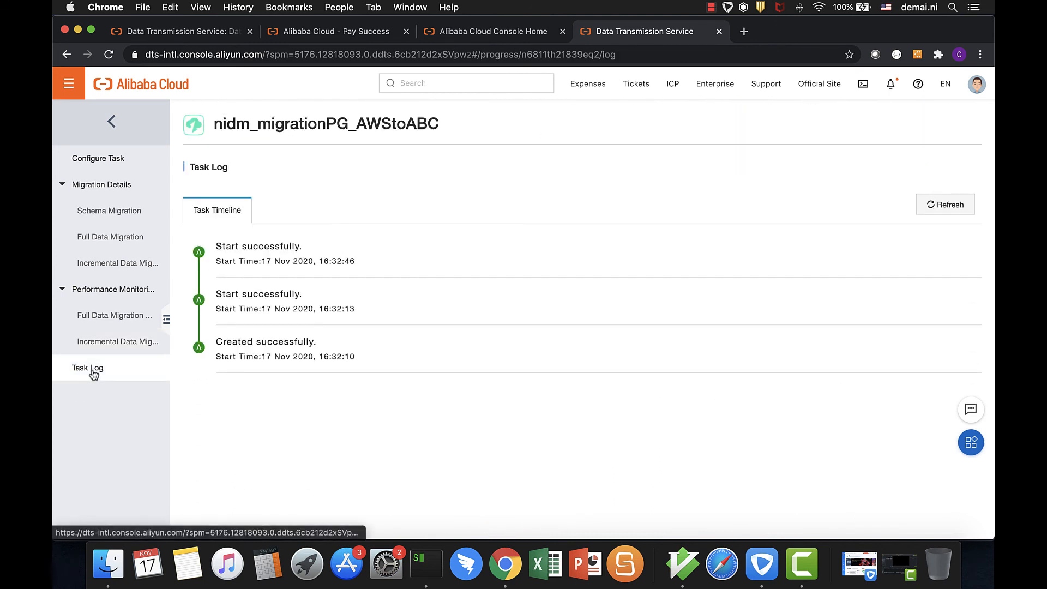
left_click(107, 317)
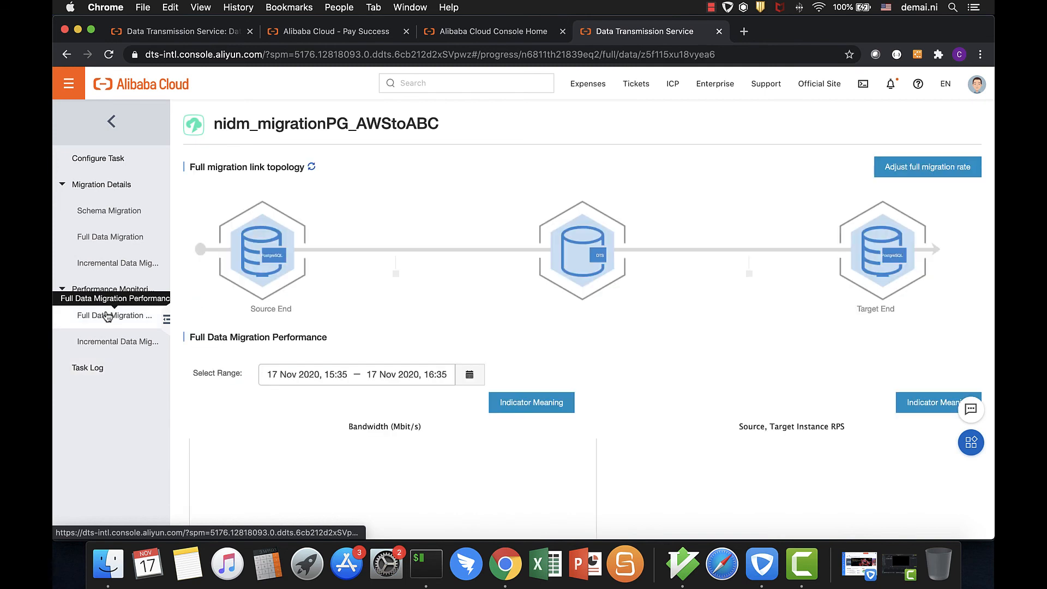
Return to the migration task list via the task configuration, and stop and delete the nidm_migrationPG_AWStoABC task
left_click(92, 162)
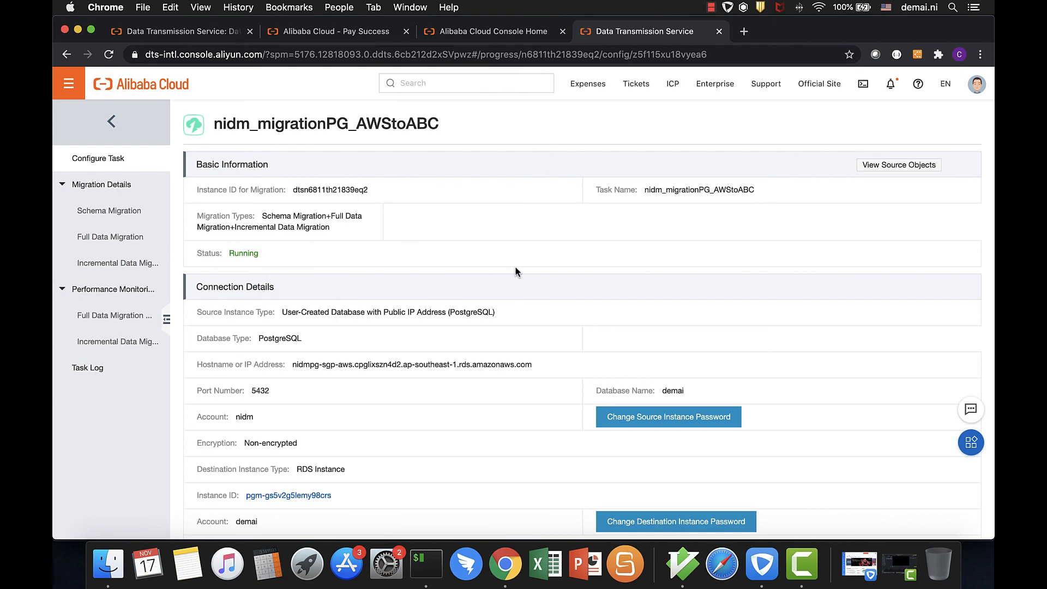
left_click(111, 121)
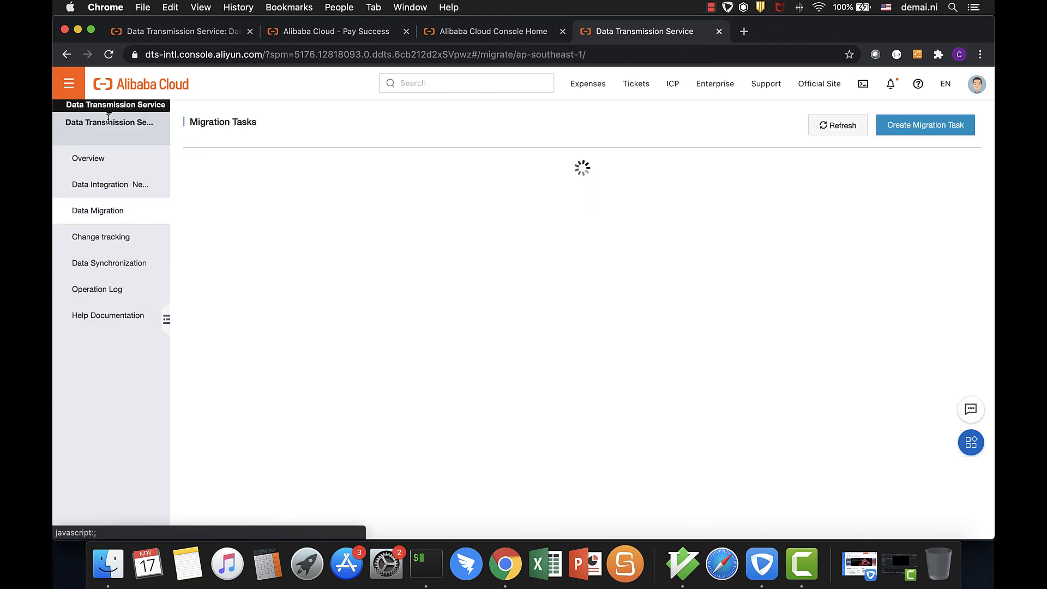
left_click(194, 281)
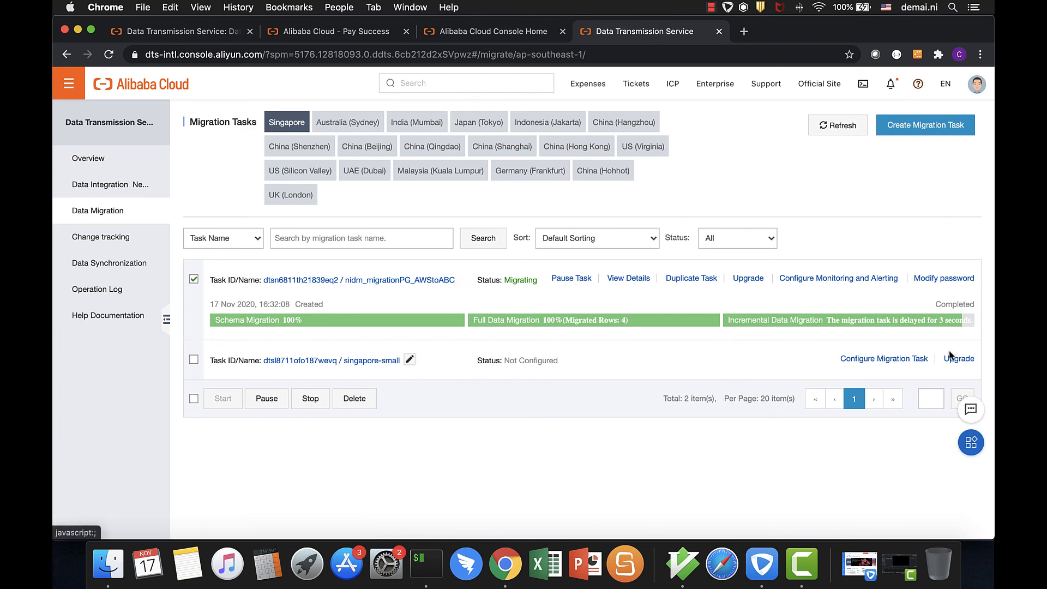
left_click(310, 400)
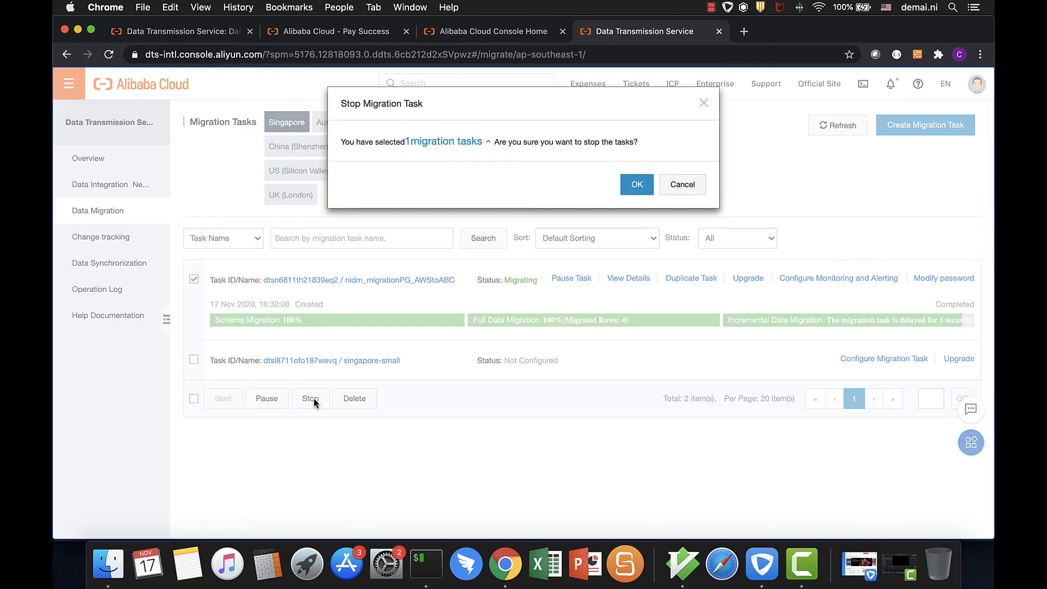
left_click(633, 184)
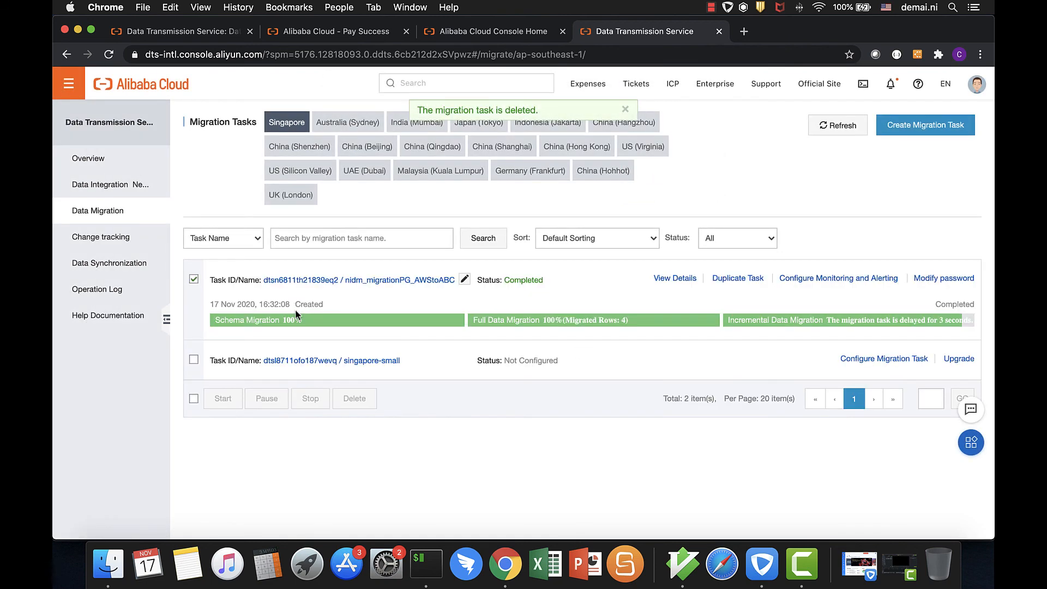
left_click(359, 399)
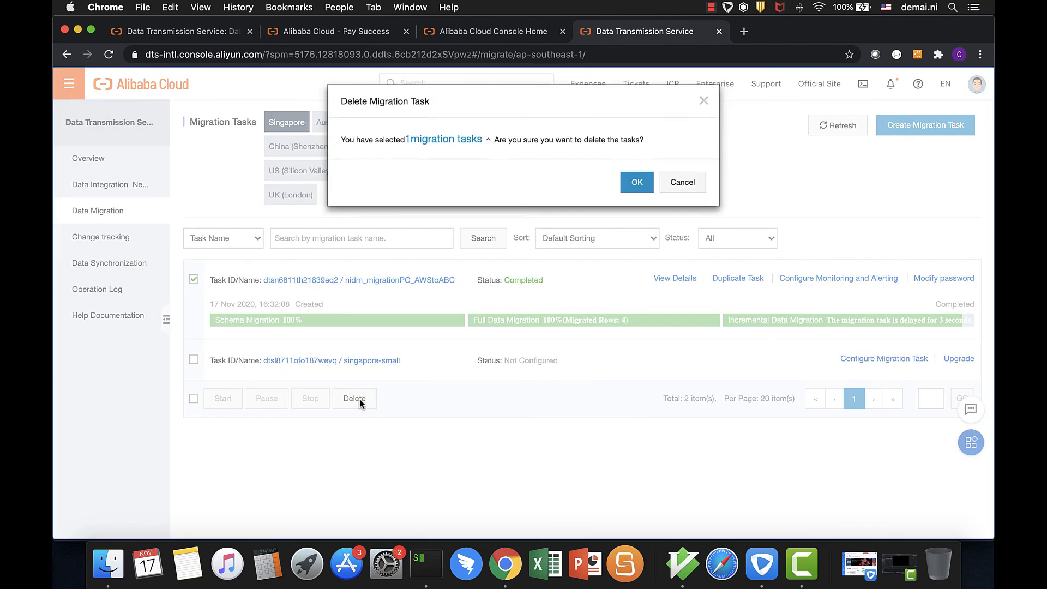
left_click(637, 185)
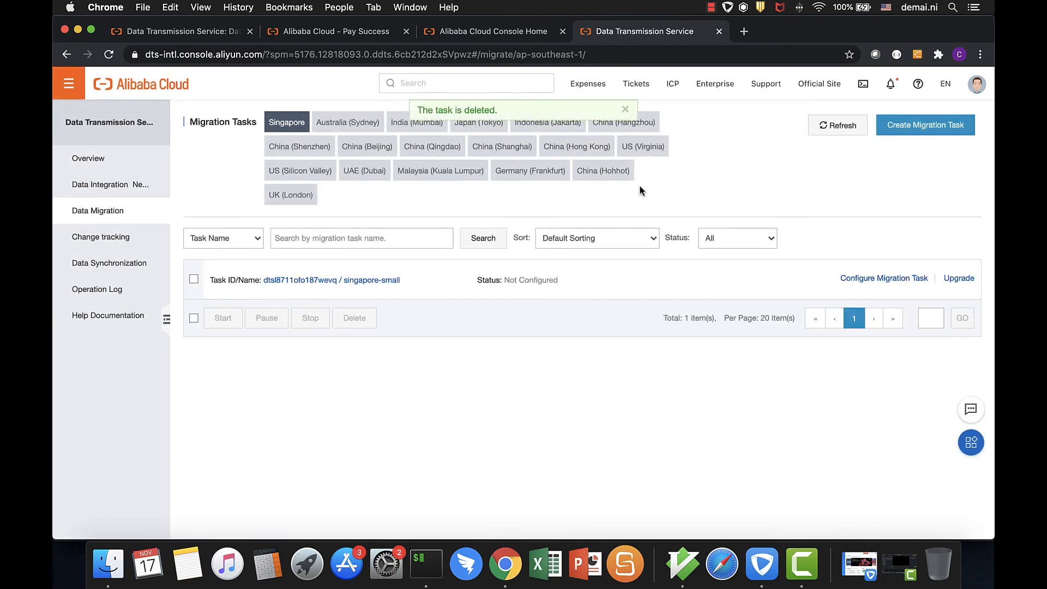
Switch to iTerm and bring its zsh and psql windows to the front
right_click(424, 564)
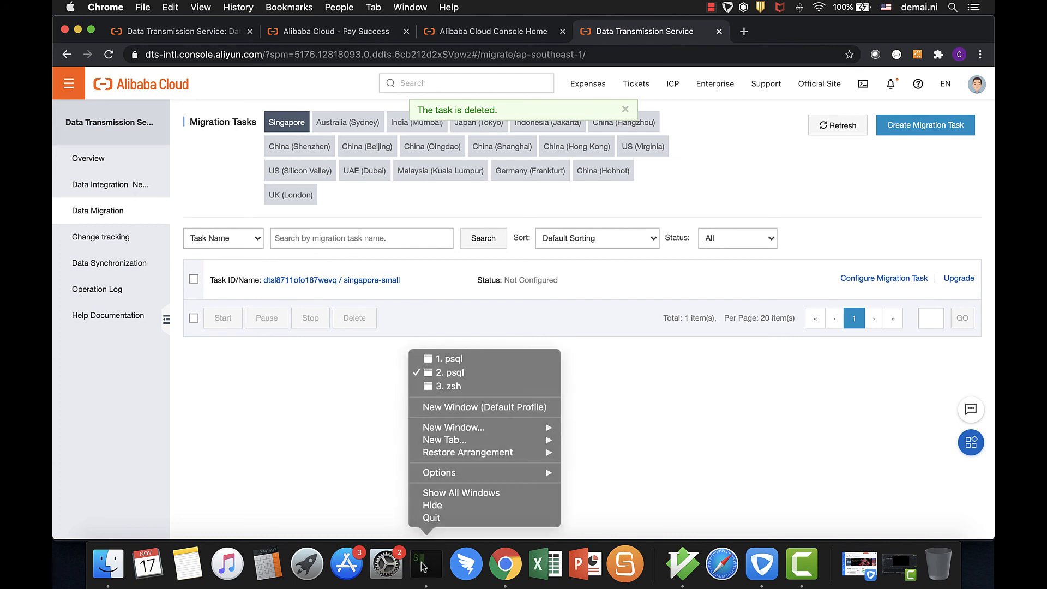
left_click(424, 564)
left_click(424, 565)
left_click(391, 416)
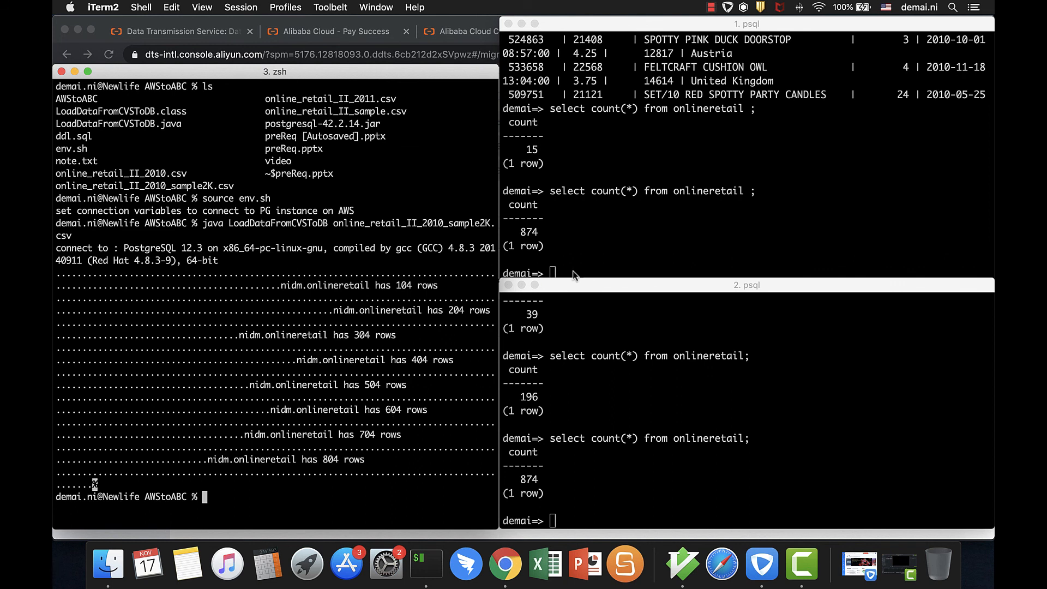
left_click(677, 252)
Run the Java loader LoadDataFromCVSToDB with online_retail_II_sample.csv in the zsh session
left_click(457, 325)
key("Up")
key("BackSpace")
key("BackSpace")
key("BackSpace")
key("BackSpace")
key("BackSpace")
key("BackSpace")
key("BackSpace")
key("BackSpace")
key("BackSpace")
key("BackSpace")
key("BackSpace")
key("BackSpace")
key("BackSpace")
key("BackSpace")
key("BackSpace")
key("BackSpace")
key("BackSpace")
type("sa")
key("Tab")
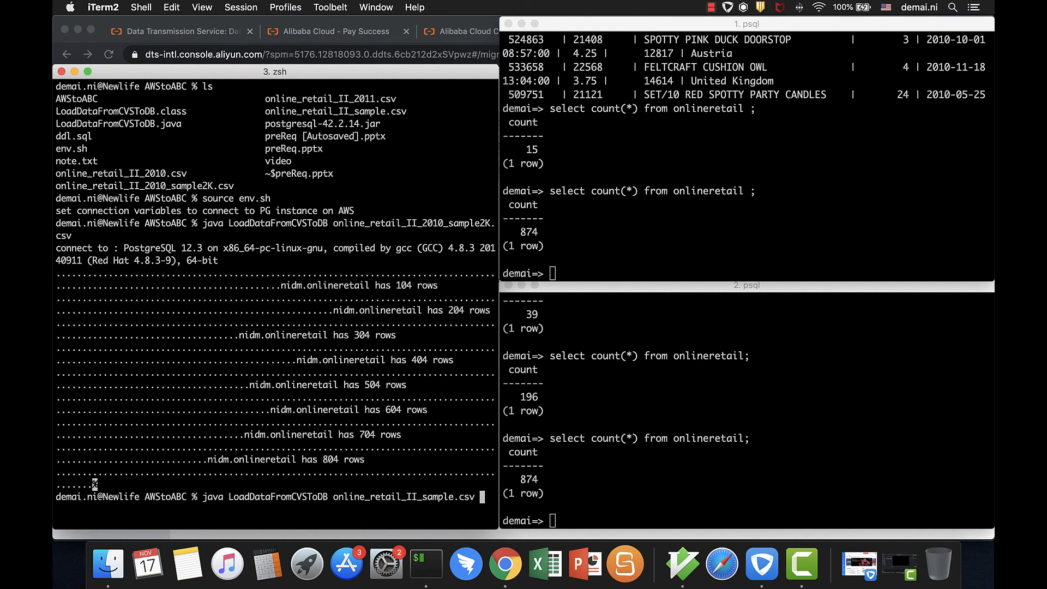
key("Return")
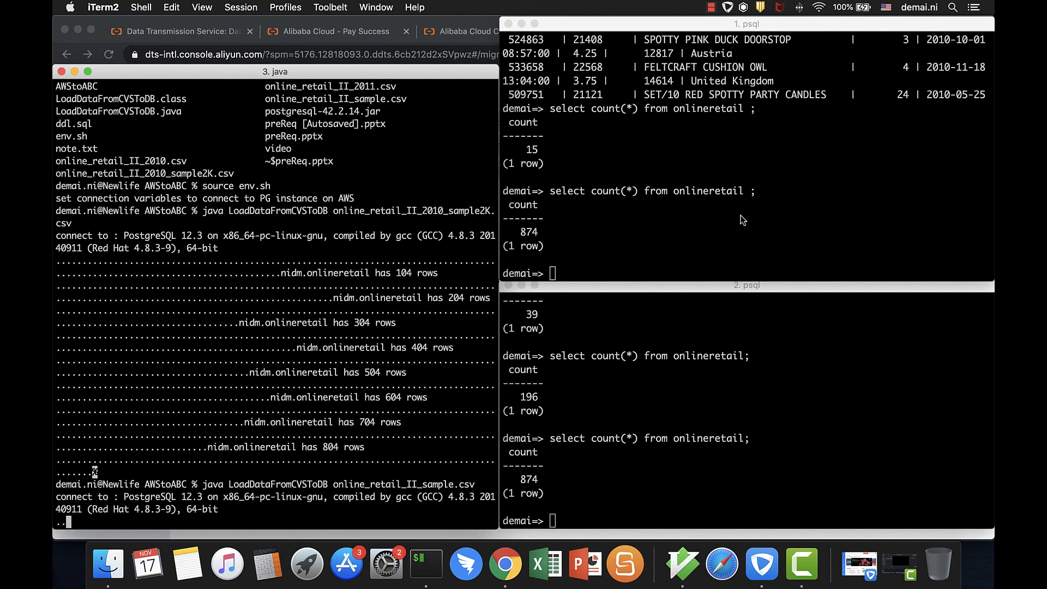
Rerun the onlineretail row count in the source and destination psql sessions to compare them after the new load
left_click(743, 220)
key("Up")
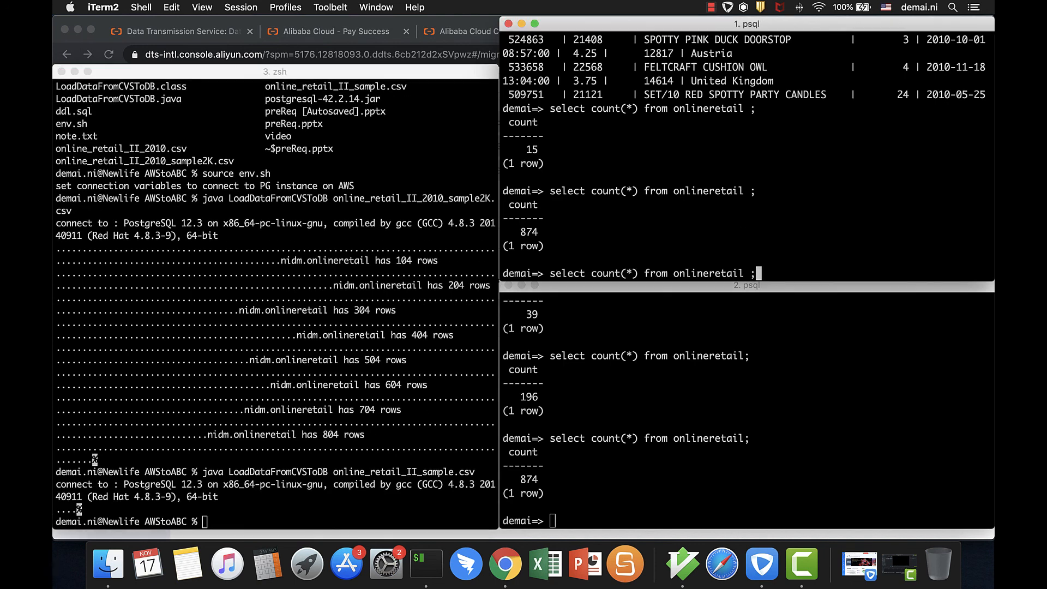
key("Return")
scroll(733, 248, "up", 3)
scroll(731, 252, "down", 3)
left_click(704, 438)
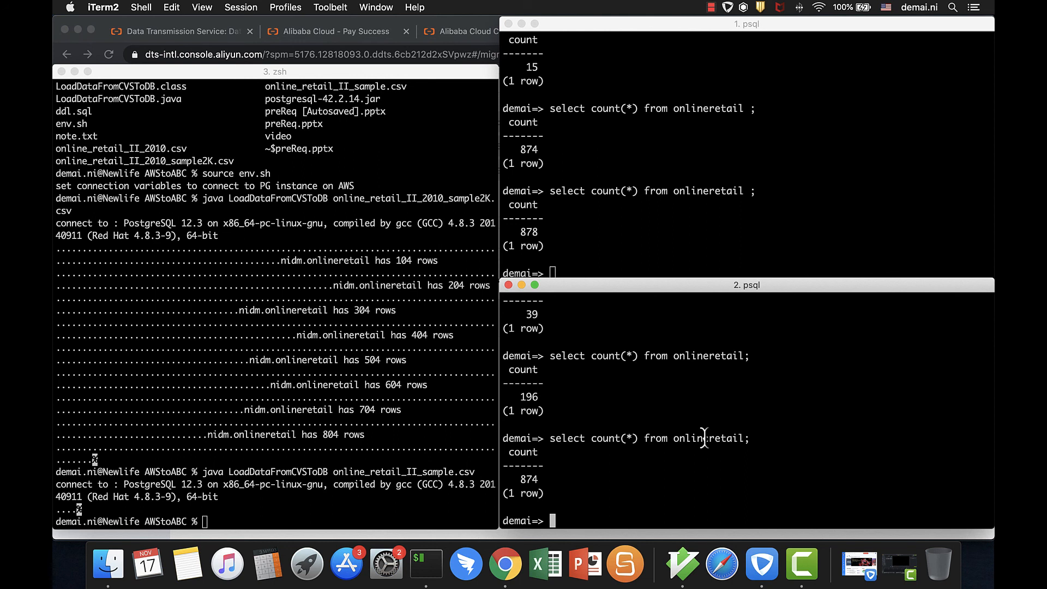
key("Up")
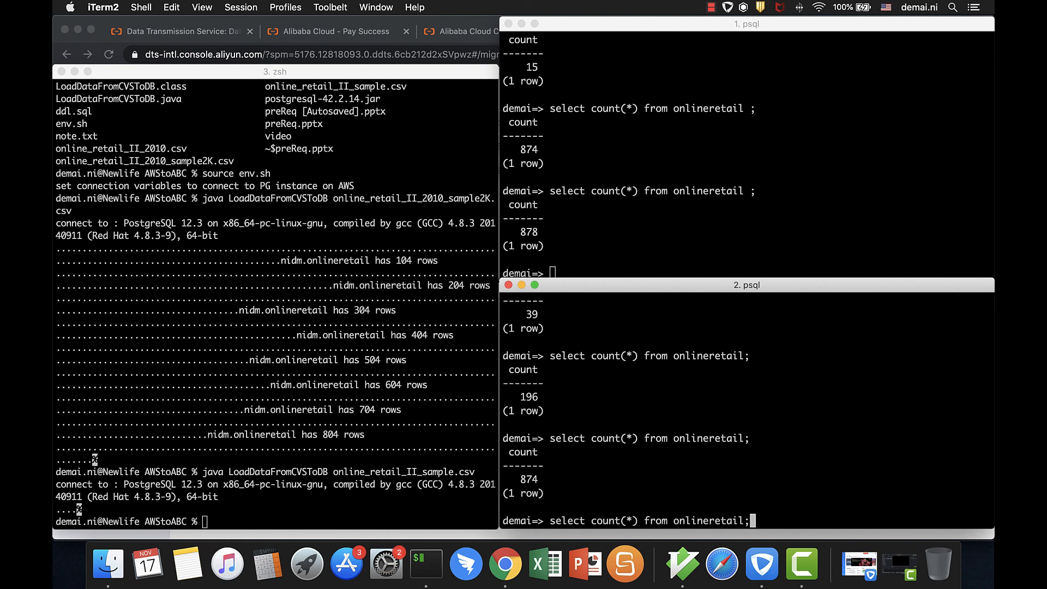
key("Return")
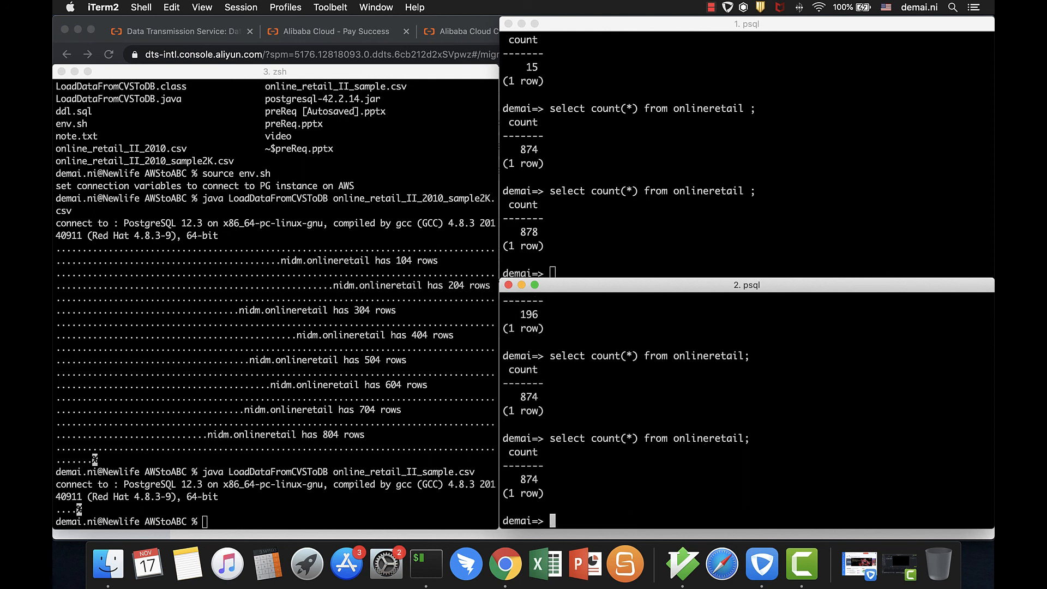